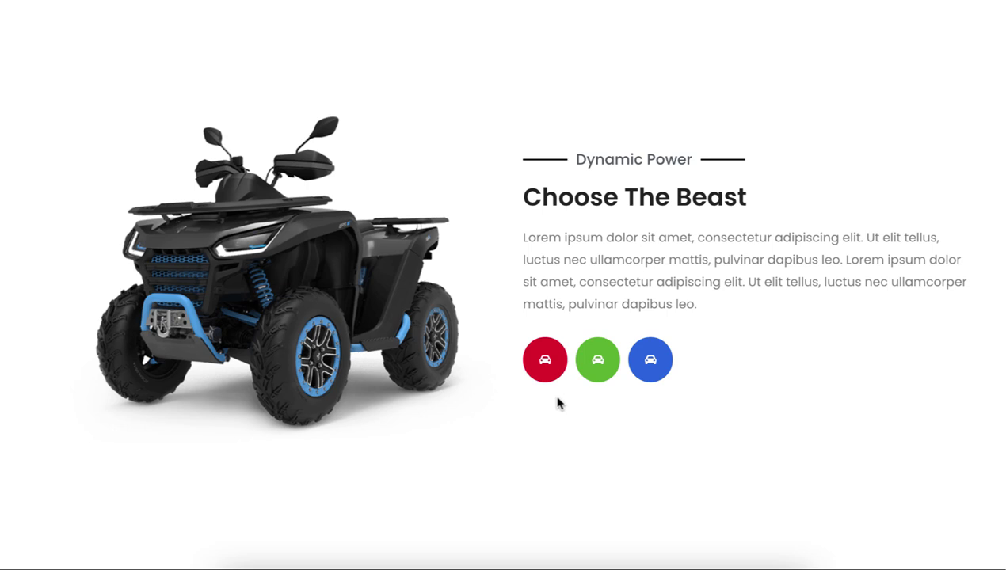
Try the red, green and blue icons on the finished page to examine how each one swaps the quad bike image.
{"action": "left_click", "coordinate": [599, 369]}
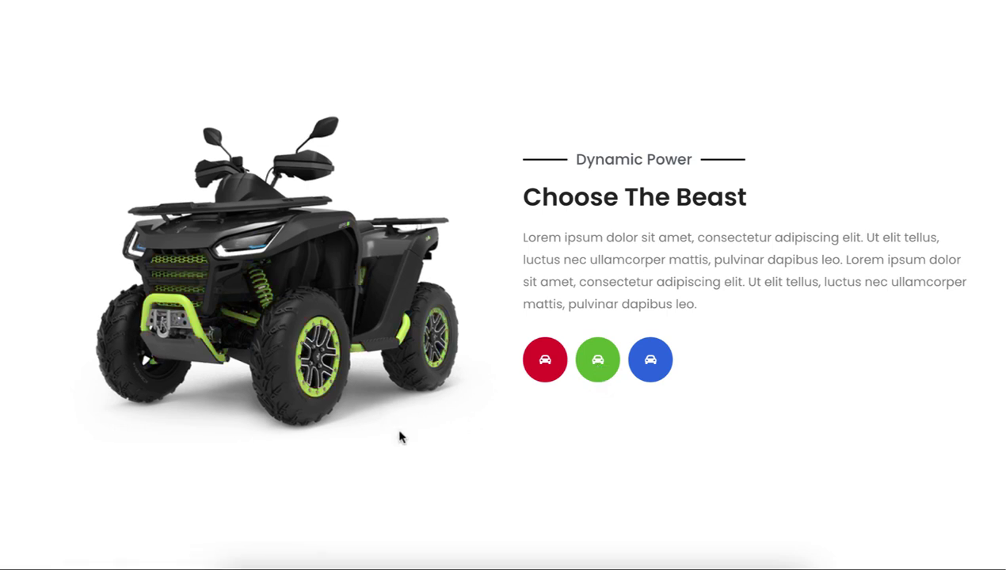
{"action": "left_click", "coordinate": [658, 377]}
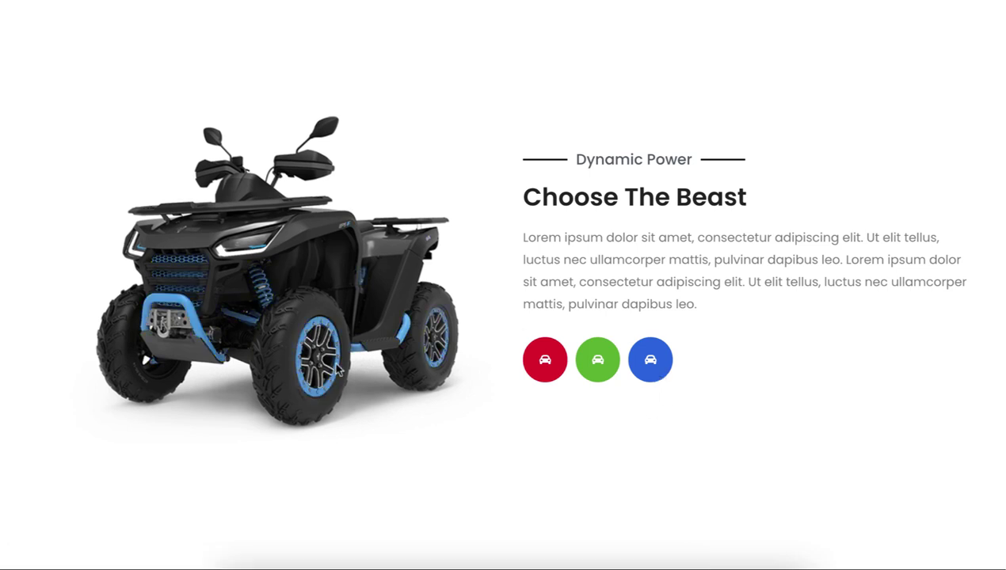
{"action": "left_click", "coordinate": [539, 369]}
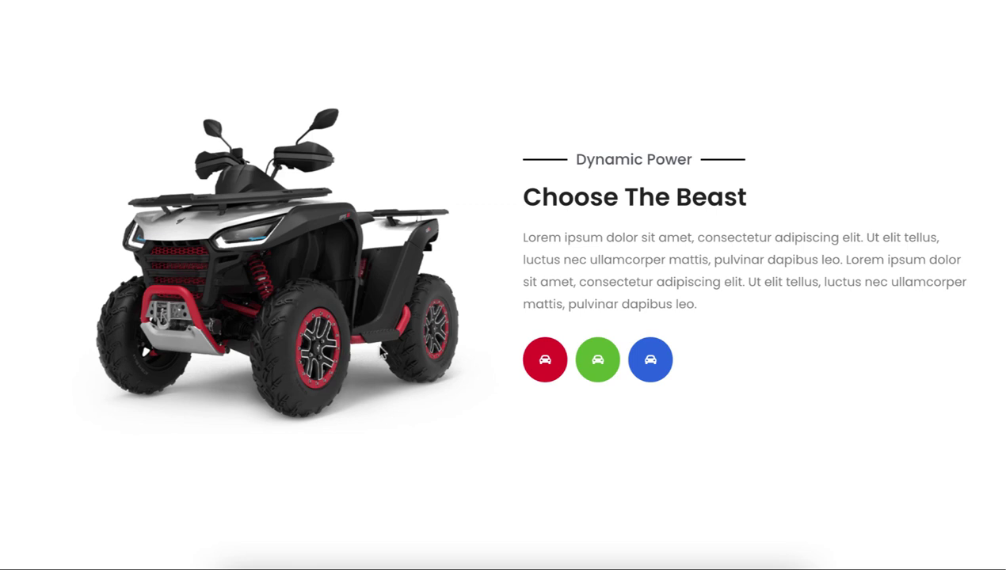
{"action": "left_click", "coordinate": [595, 361]}
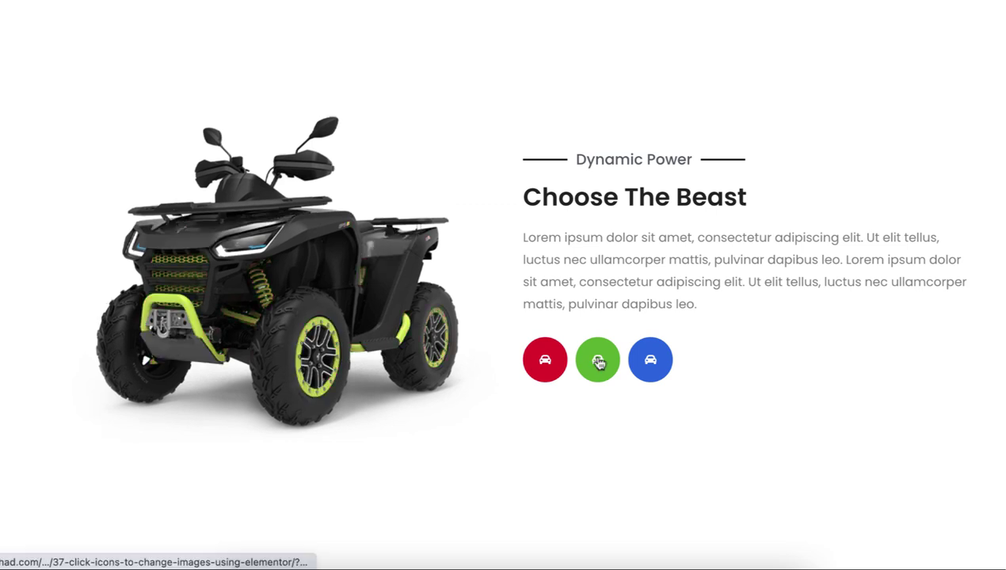
{"action": "left_click", "coordinate": [643, 364]}
{"action": "left_click", "coordinate": [607, 363]}
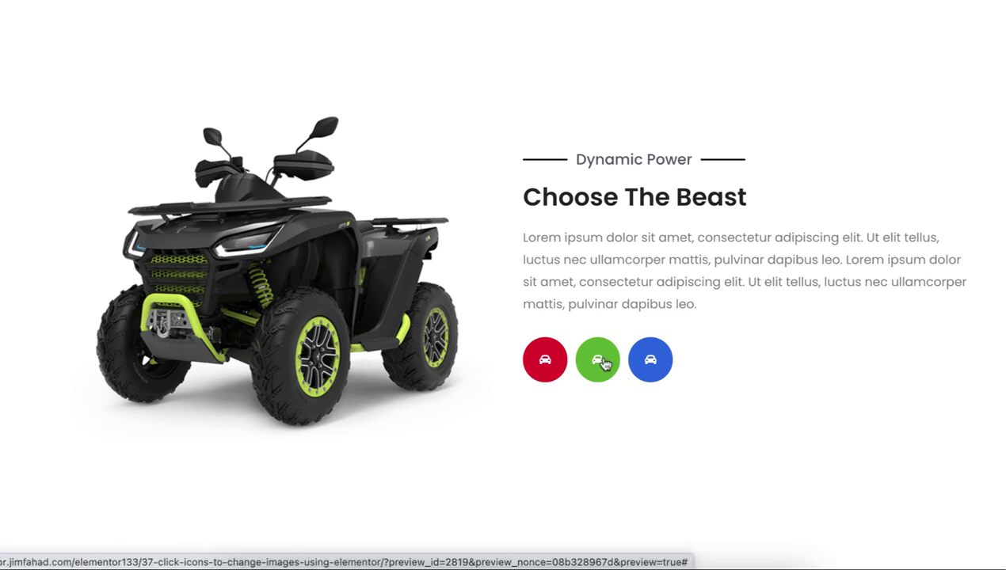
{"action": "left_click", "coordinate": [644, 363]}
{"action": "left_click", "coordinate": [602, 364]}
{"action": "left_click", "coordinate": [556, 363]}
{"action": "left_click", "coordinate": [594, 360]}
{"action": "left_click", "coordinate": [643, 362]}
{"action": "left_click", "coordinate": [608, 363]}
{"action": "left_click", "coordinate": [670, 369]}
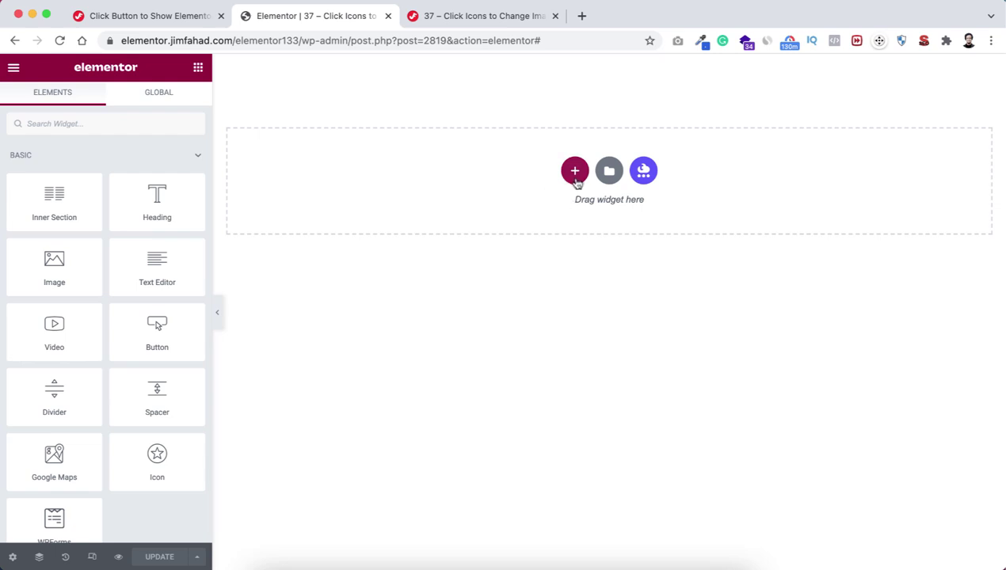
Add a two-column section and set its height to Min Height with a value of 100 VH.
{"action": "left_click", "coordinate": [575, 173]}
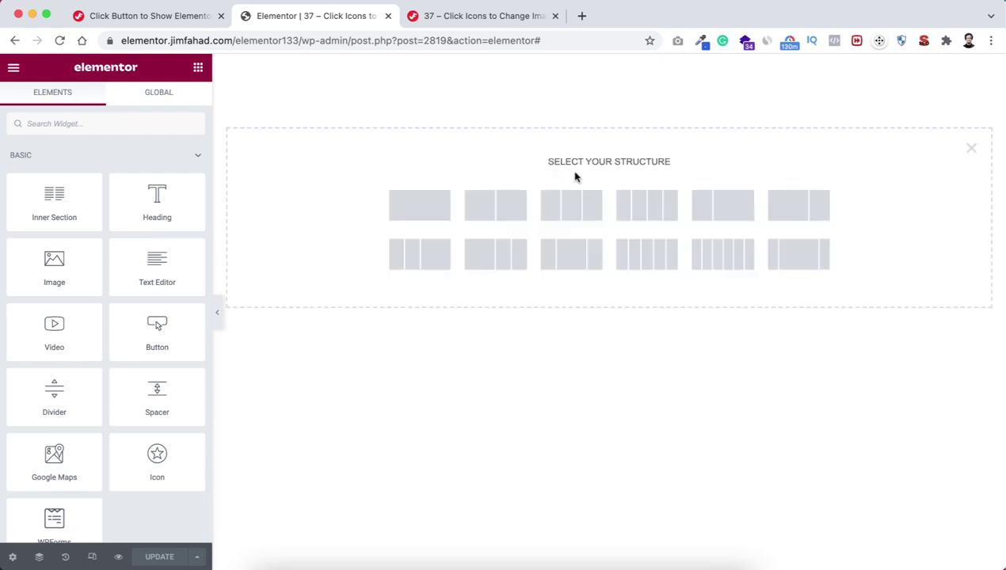
{"action": "left_click", "coordinate": [514, 210]}
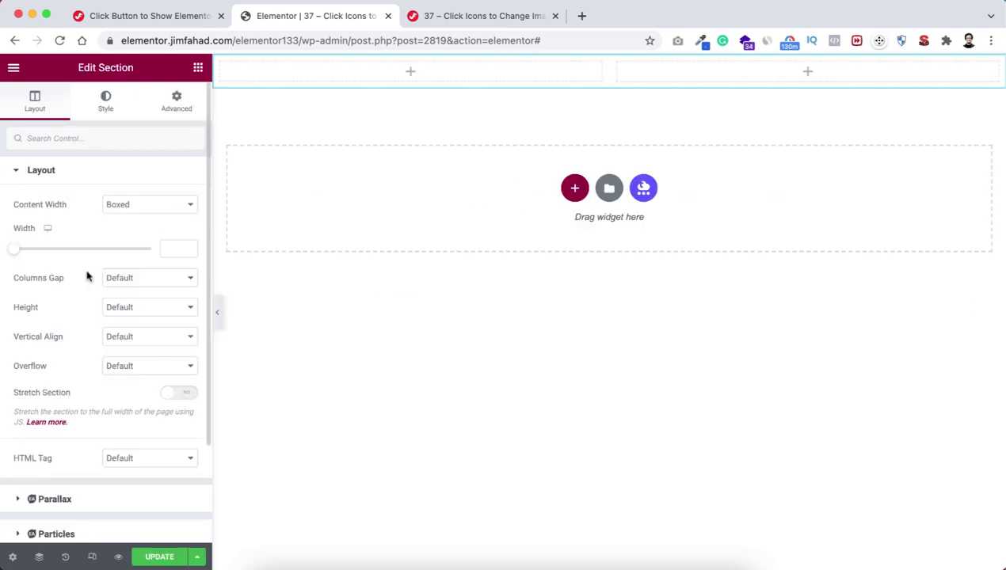
{"action": "left_click", "coordinate": [117, 309]}
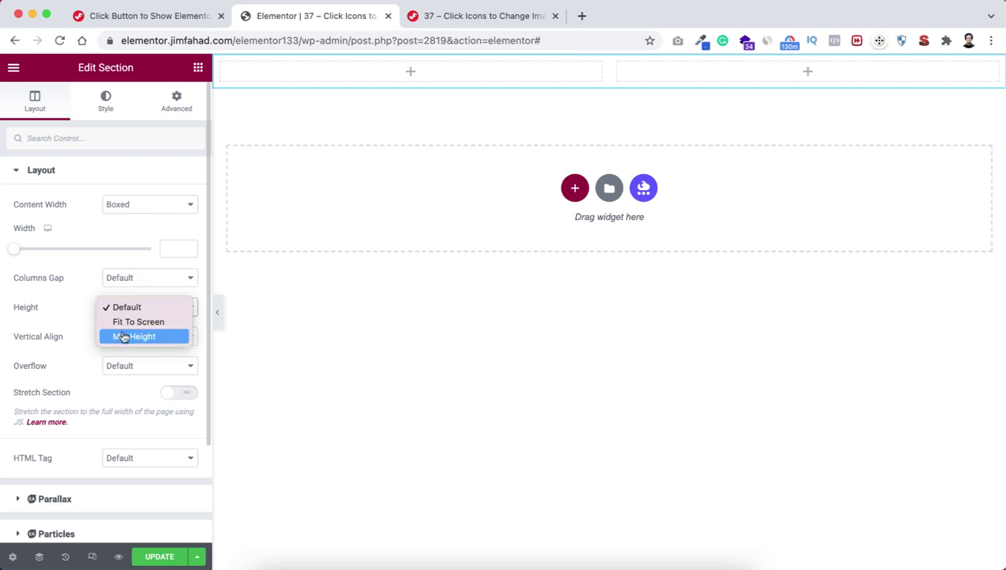
{"action": "left_click", "coordinate": [111, 336]}
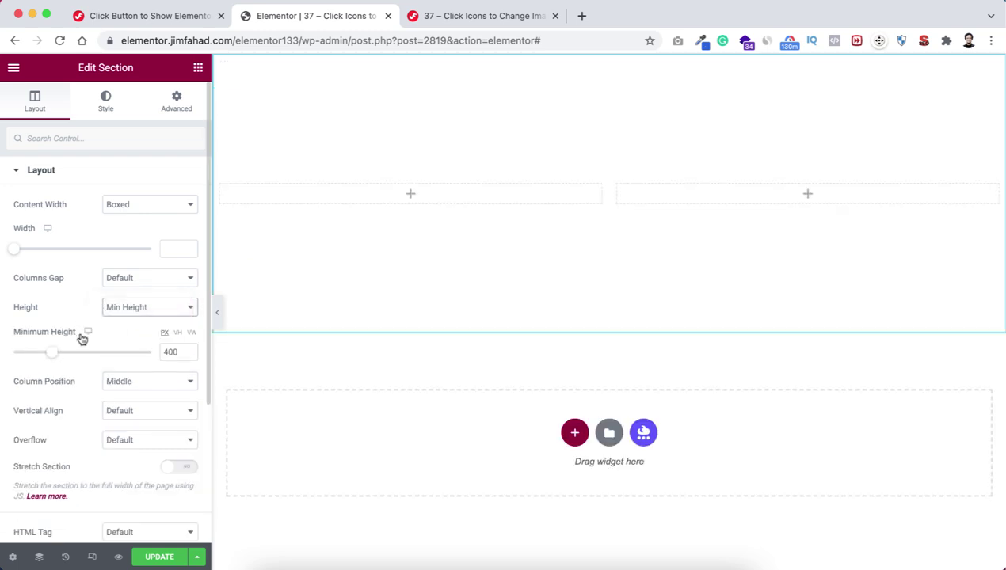
{"action": "left_click", "coordinate": [178, 332]}
{"action": "left_click_drag", "start_coordinate": [15, 356], "coordinate": [150, 352]}
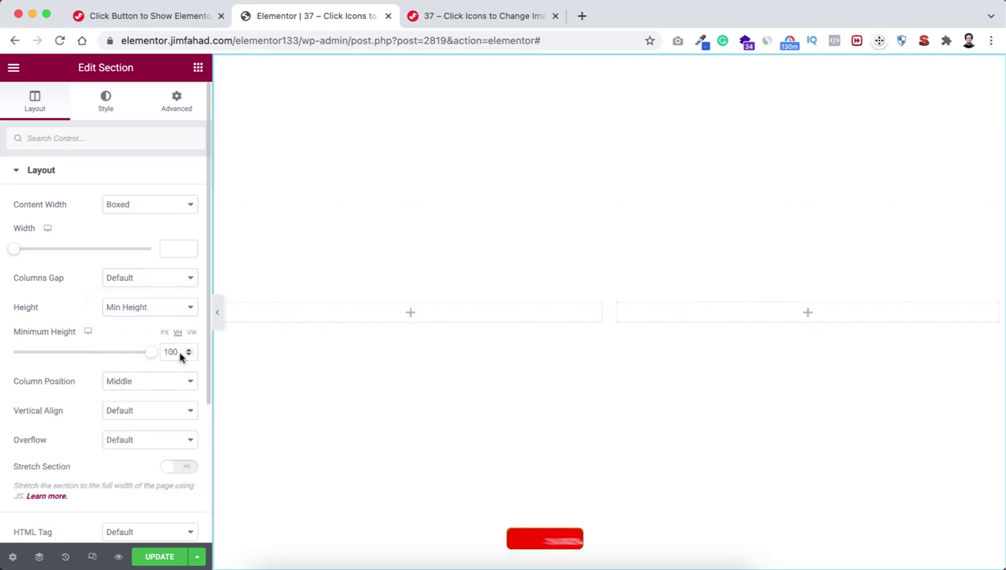
Add an Image widget to the section's first column and insert the red quad bike picture from the media library.
{"action": "left_click", "coordinate": [411, 315]}
{"action": "left_click_drag", "start_coordinate": [54, 269], "coordinate": [431, 313]}
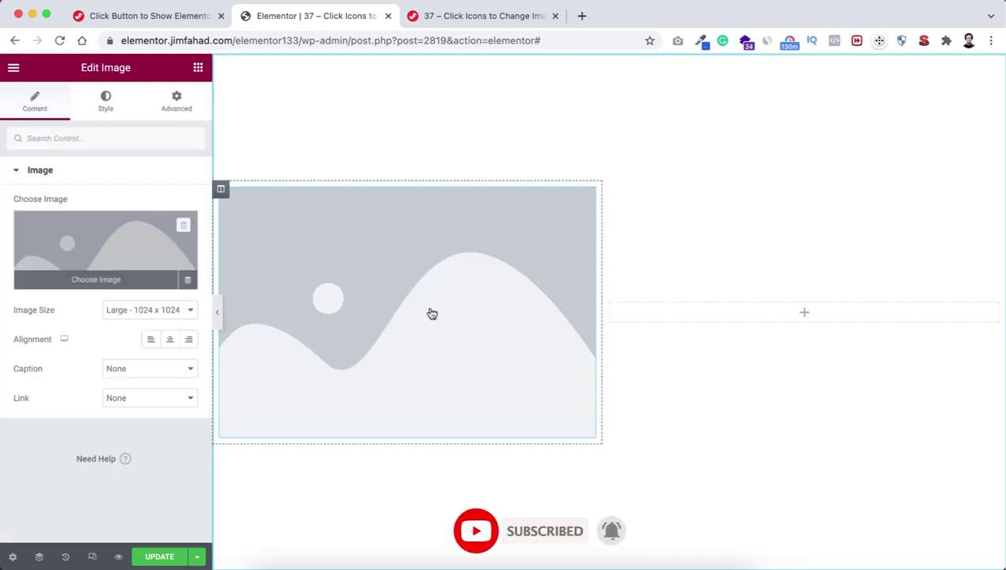
{"action": "left_click", "coordinate": [124, 249]}
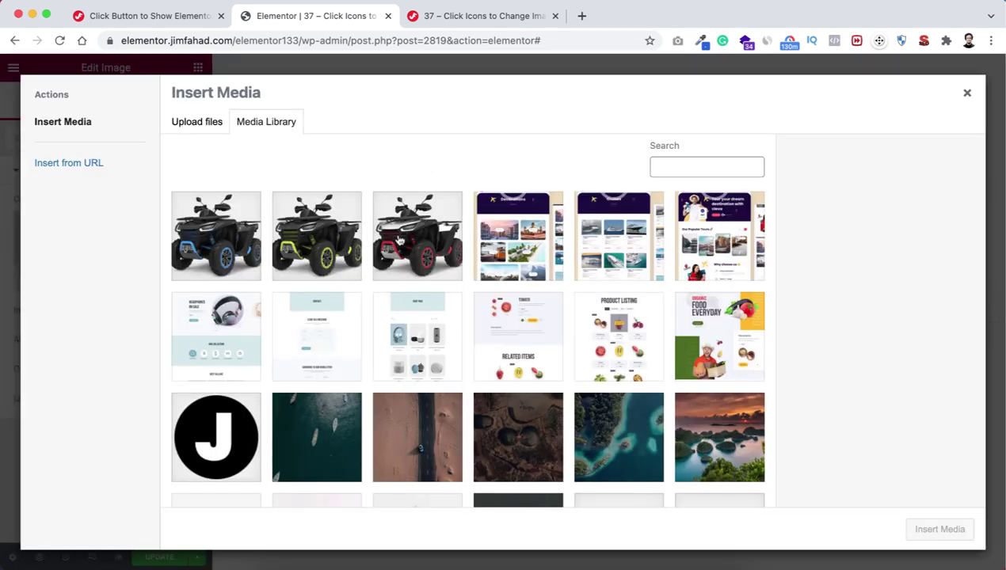
{"action": "left_click", "coordinate": [417, 239]}
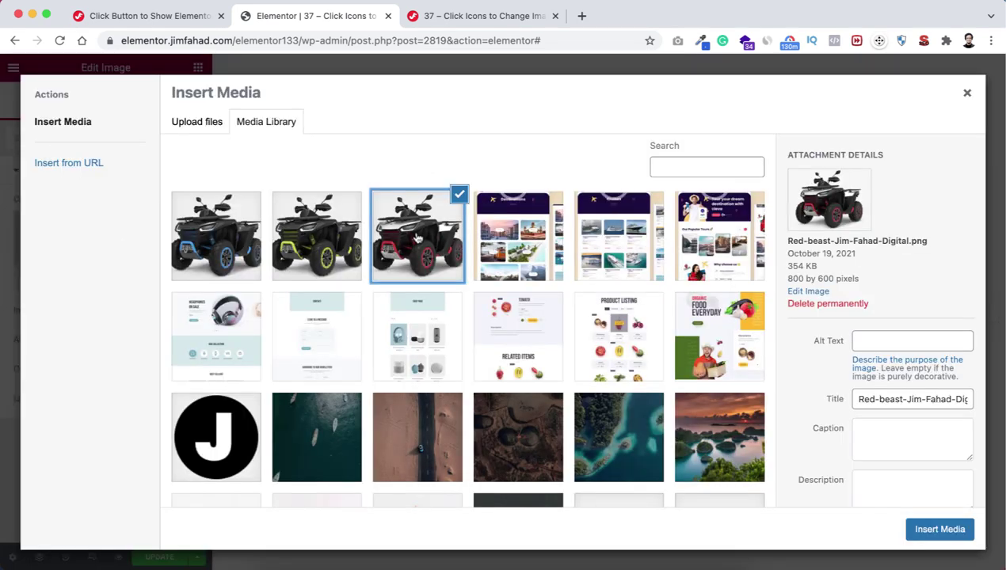
{"action": "left_click", "coordinate": [933, 525]}
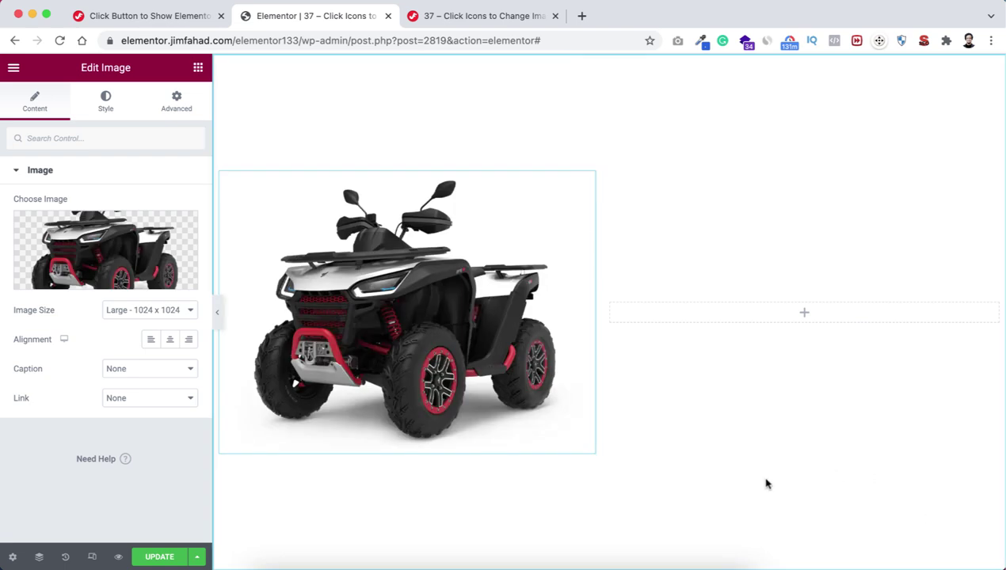
Add a Heading widget to the empty second column with the title "Choose The Beast".
{"action": "left_click", "coordinate": [804, 314]}
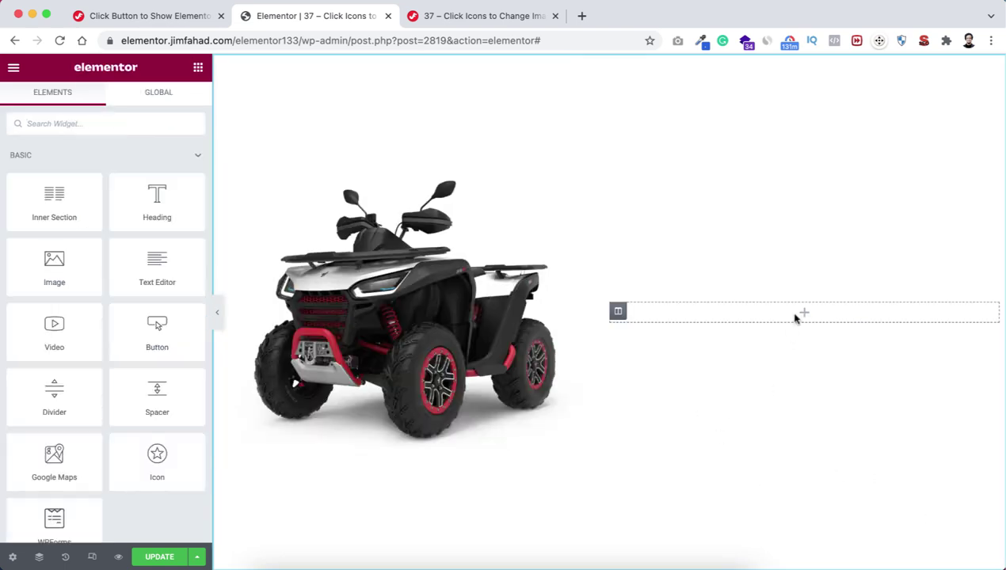
{"action": "left_click_drag", "start_coordinate": [155, 203], "coordinate": [804, 315]}
{"action": "triple_click", "coordinate": [126, 218]}
{"action": "type", "text": "Choose "}
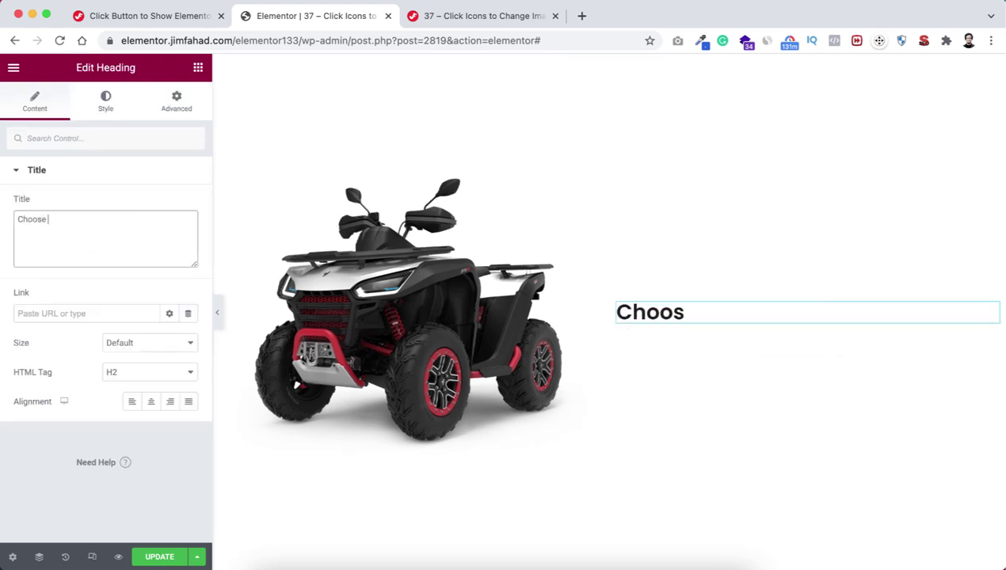
{"action": "type", "text": "The Beast"}
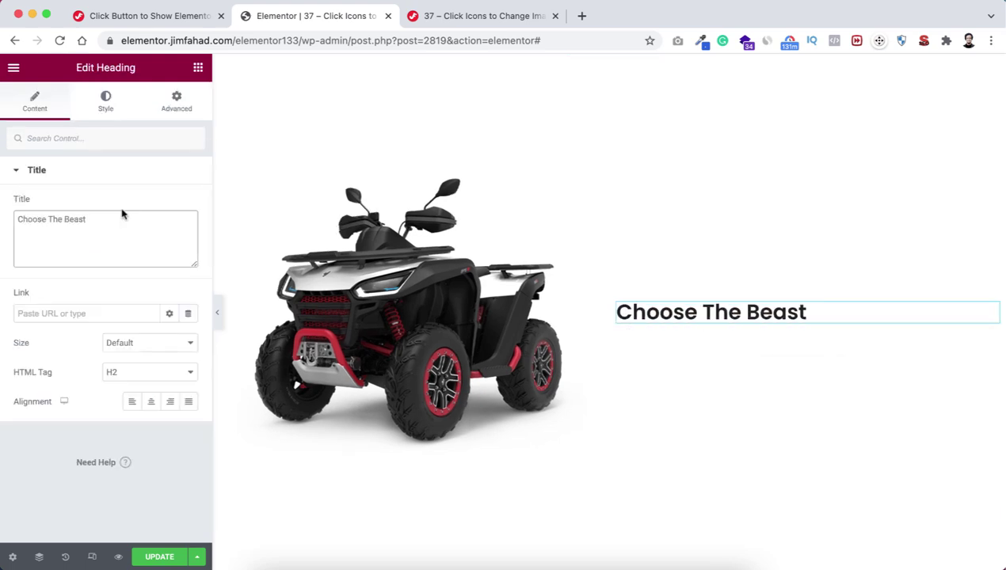
Set the line height of the "Choose The Beast" heading to 1 em in its typography.
{"action": "left_click", "coordinate": [105, 101]}
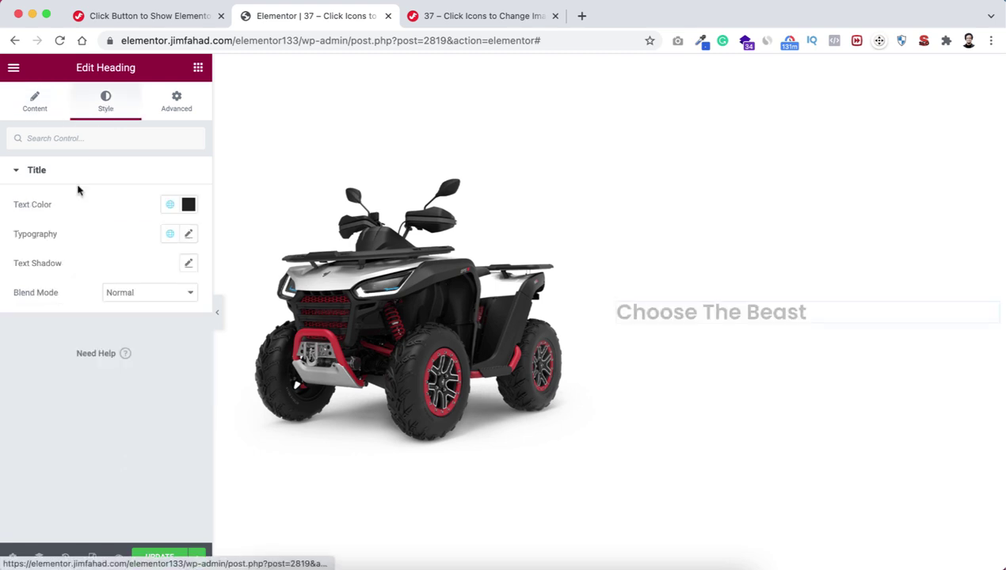
{"action": "left_click", "coordinate": [188, 234]}
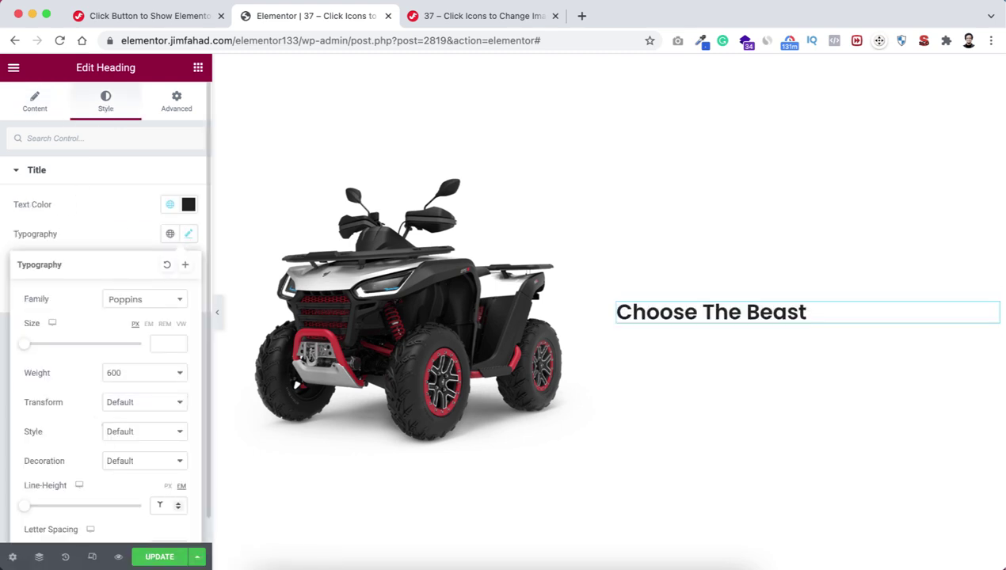
{"action": "type", "text": "1"}
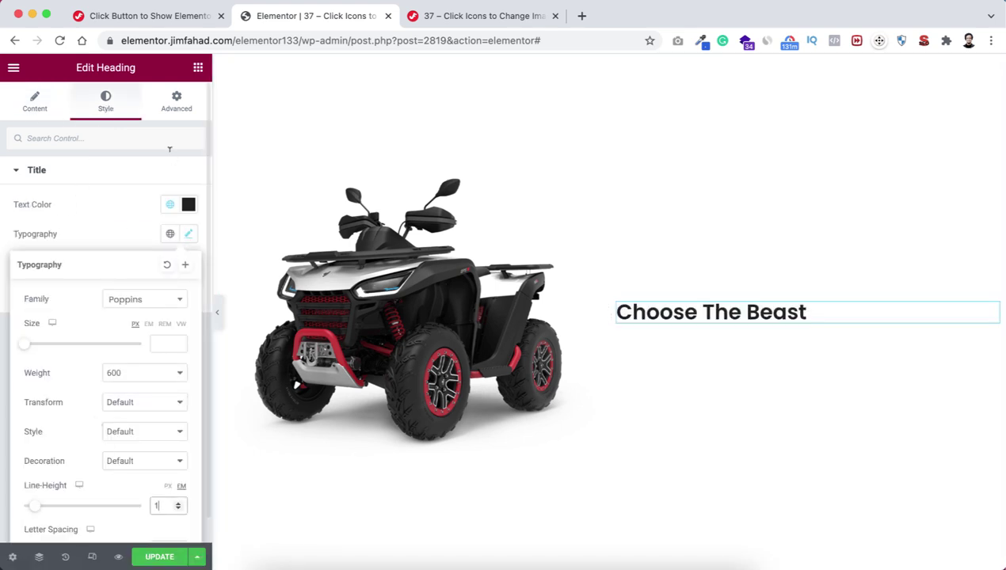
Add a Text Editor widget below the "Choose The Beast" heading and a Divider widget above it.
{"action": "left_click", "coordinate": [198, 68]}
{"action": "left_click_drag", "start_coordinate": [150, 270], "coordinate": [699, 329]}
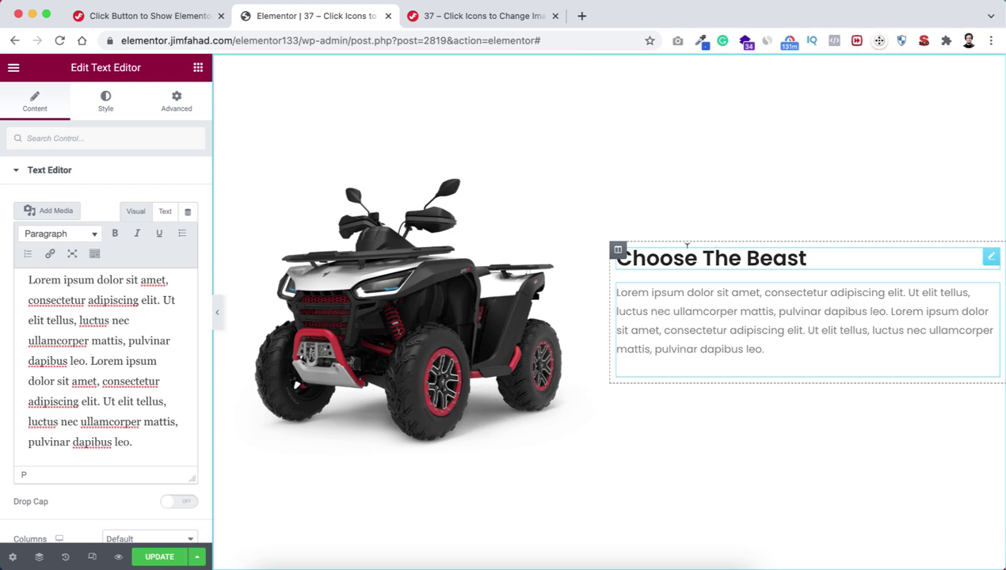
{"action": "left_click", "coordinate": [198, 68]}
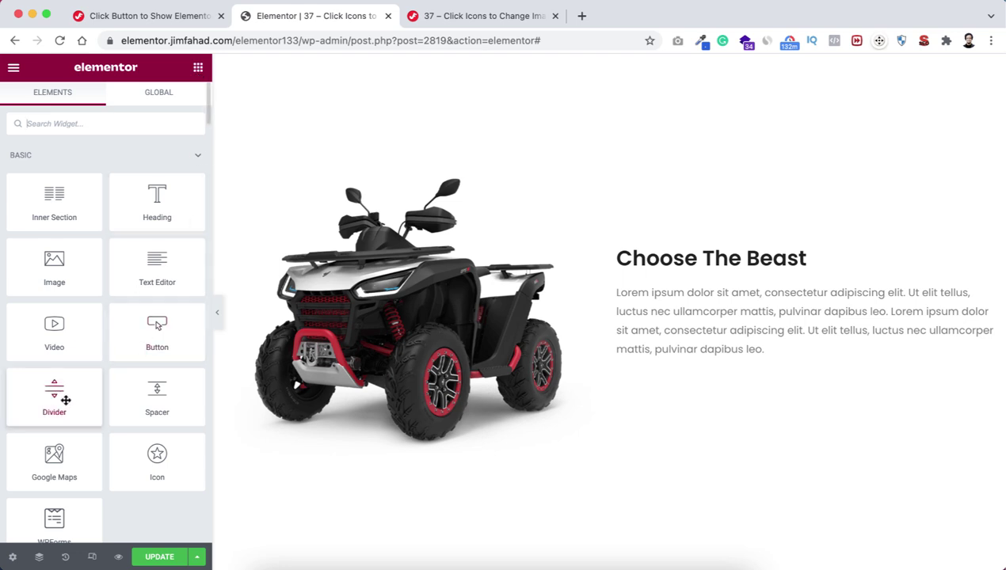
{"action": "left_click_drag", "start_coordinate": [49, 396], "coordinate": [678, 254]}
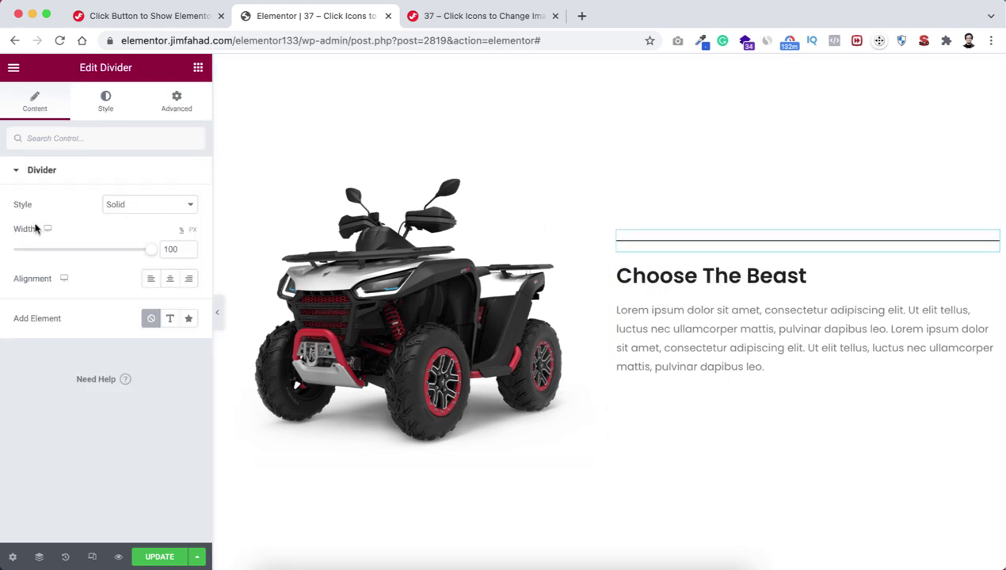
Set the divider's width to 270 px and add the text element "Dynamic Power" to it.
{"action": "left_click", "coordinate": [196, 231]}
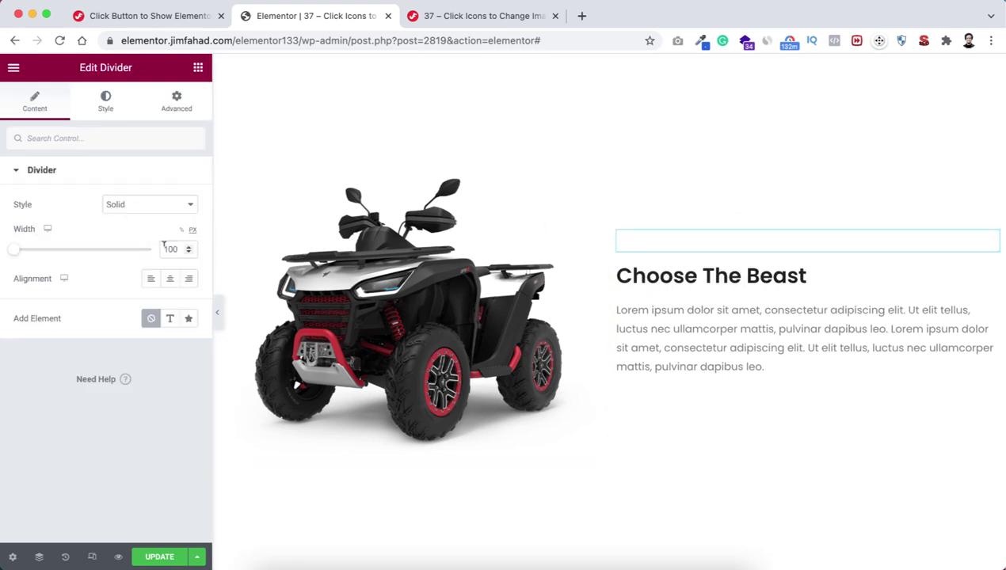
{"action": "type", "text": "270"}
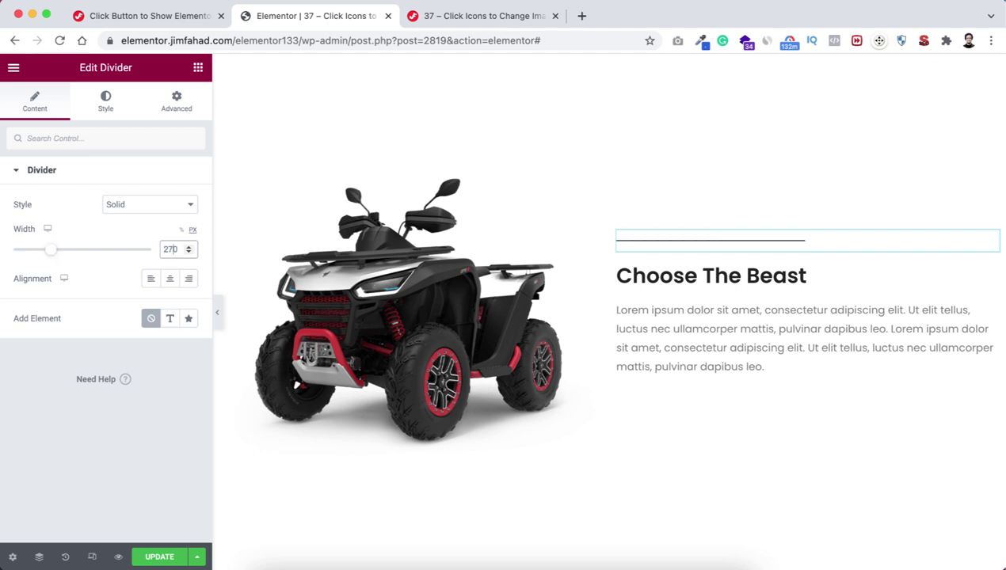
{"action": "left_click", "coordinate": [170, 319]}
{"action": "left_click_drag", "start_coordinate": [137, 348], "coordinate": [94, 349]}
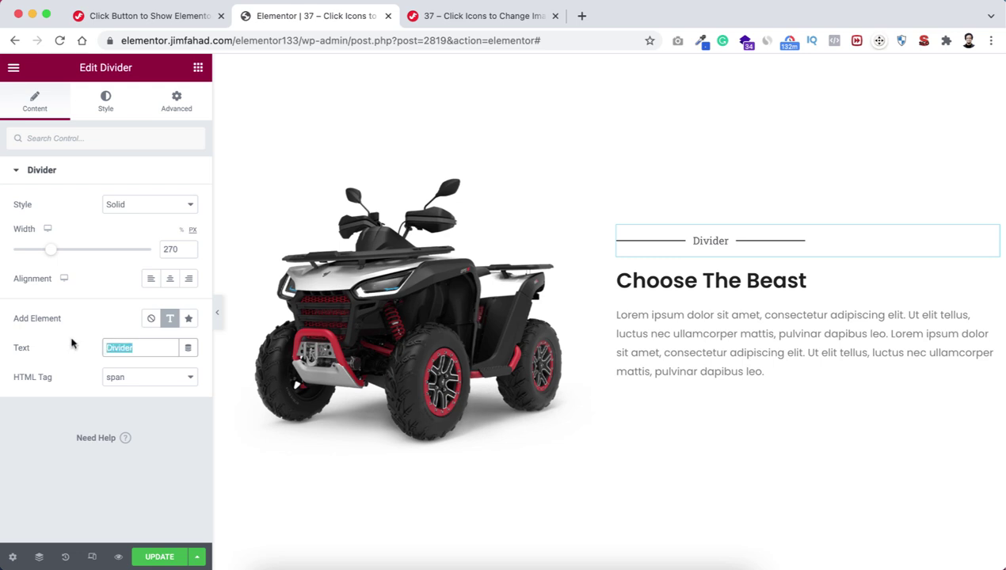
{"action": "type", "text": "Dynamic Power"}
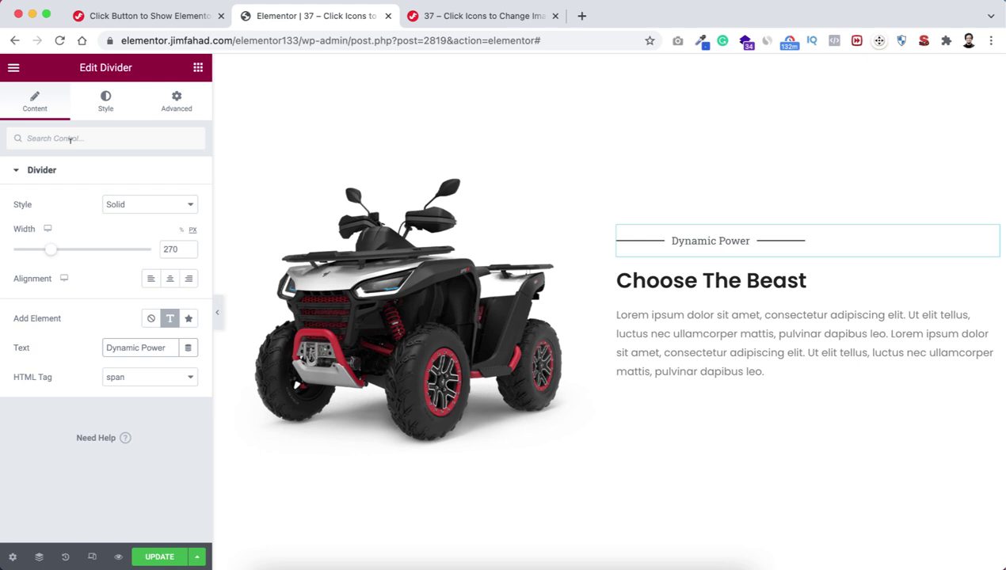
Style the divider line with a gap of 2 and a weight of 2.
{"action": "left_click", "coordinate": [106, 108]}
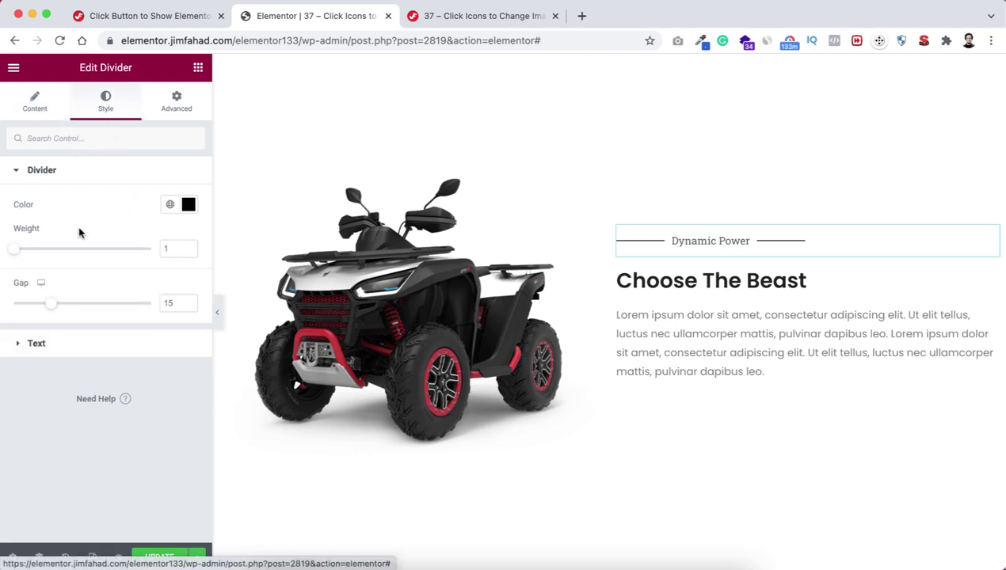
{"action": "left_click_drag", "start_coordinate": [50, 308], "coordinate": [12, 308]}
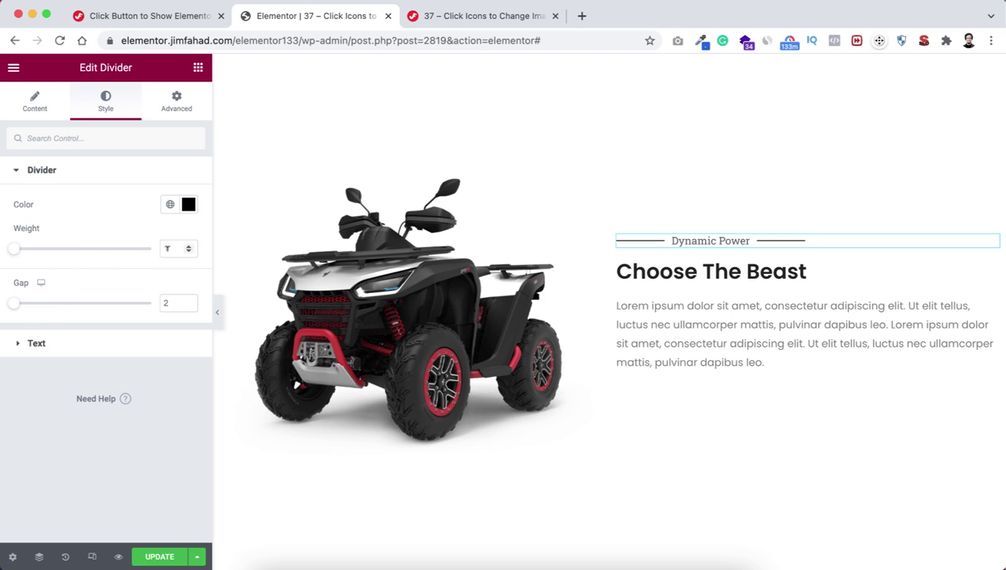
{"action": "key", "text": "BackSpace"}
{"action": "type", "text": "2"}
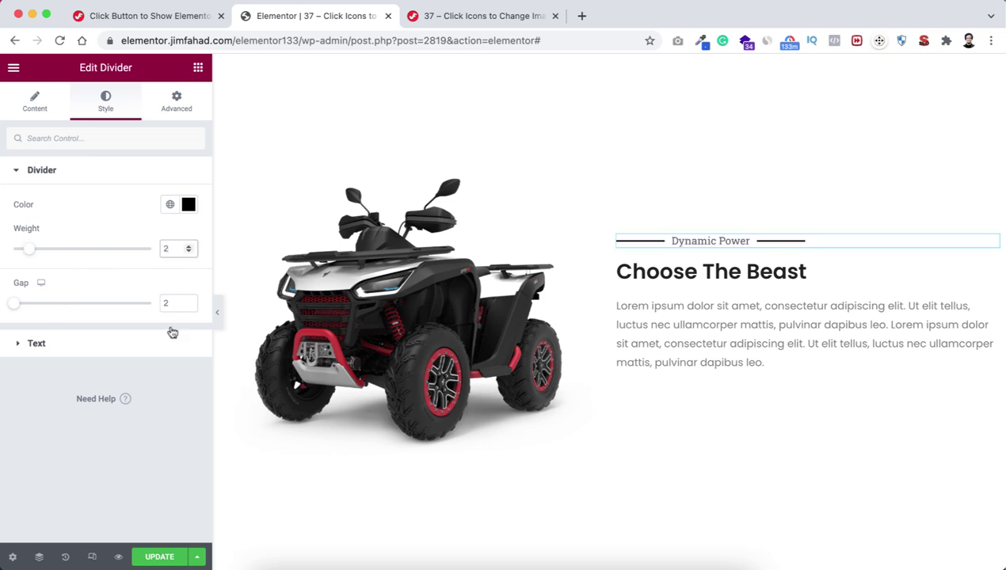
Set the divider text's typography to the Poppins font family at a size of 18 px.
{"action": "left_click", "coordinate": [76, 346]}
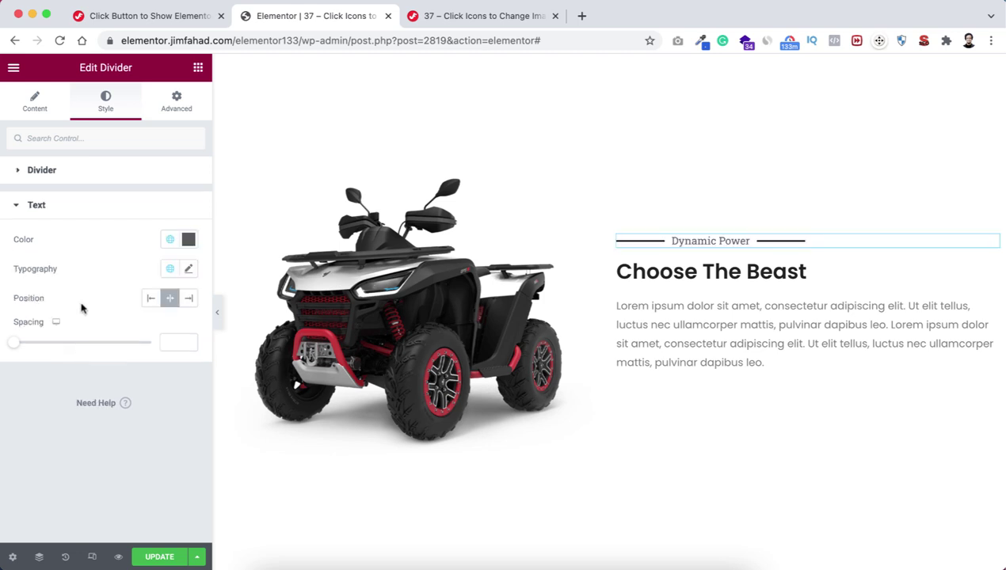
{"action": "left_click", "coordinate": [188, 270]}
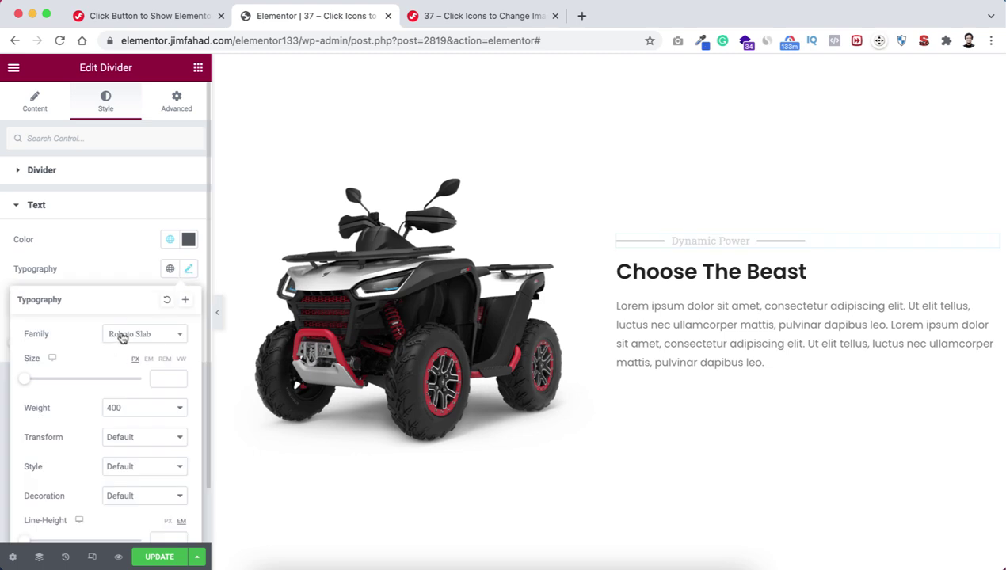
{"action": "left_click", "coordinate": [123, 335]}
{"action": "type", "text": "popp"}
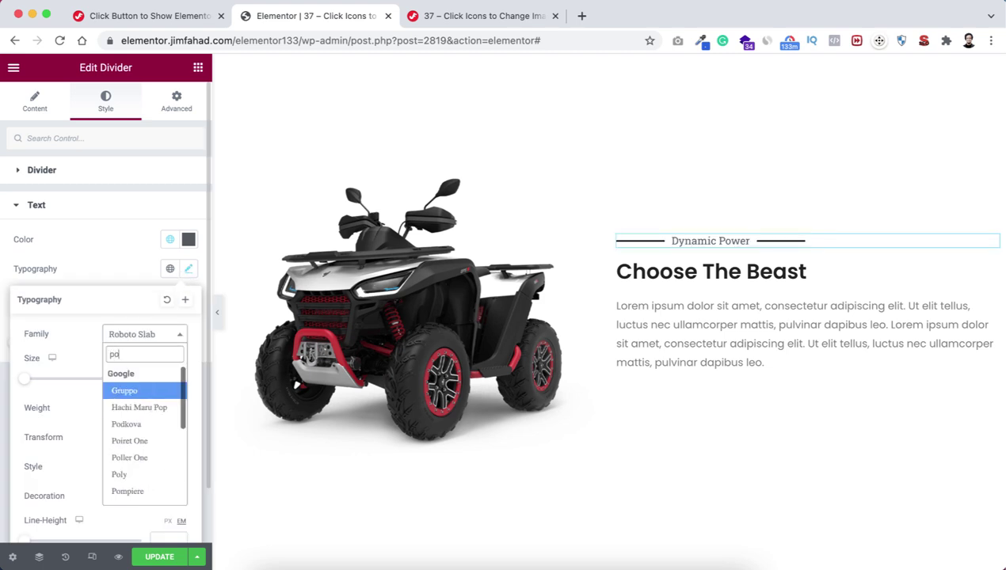
{"action": "left_click", "coordinate": [121, 391]}
{"action": "left_click", "coordinate": [158, 378]}
{"action": "type", "text": "18"}
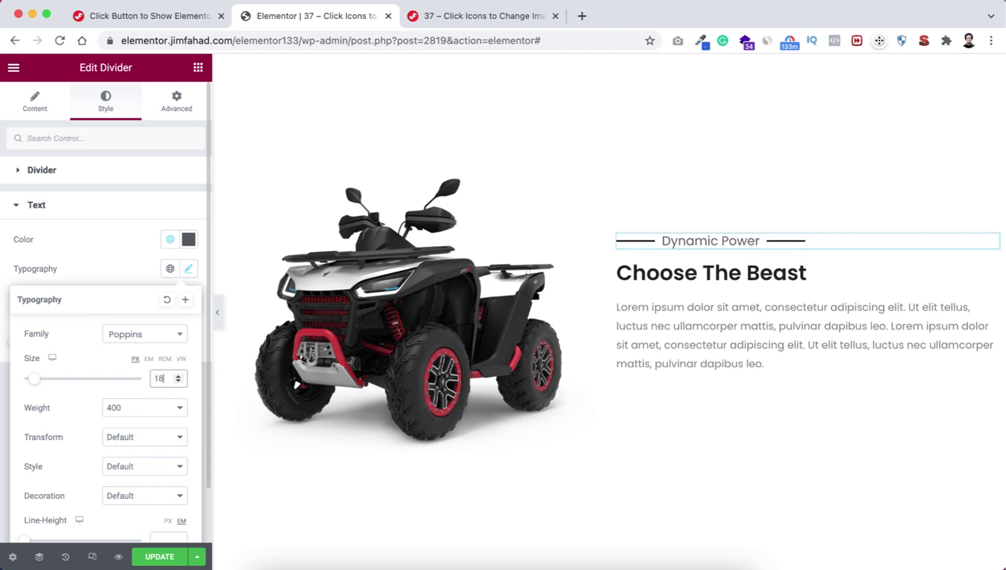
Give the divider's "Dynamic Power" text a slightly bolder font weight.
{"action": "left_click", "coordinate": [143, 408]}
{"action": "left_click", "coordinate": [137, 424]}
{"action": "left_click", "coordinate": [213, 275]}
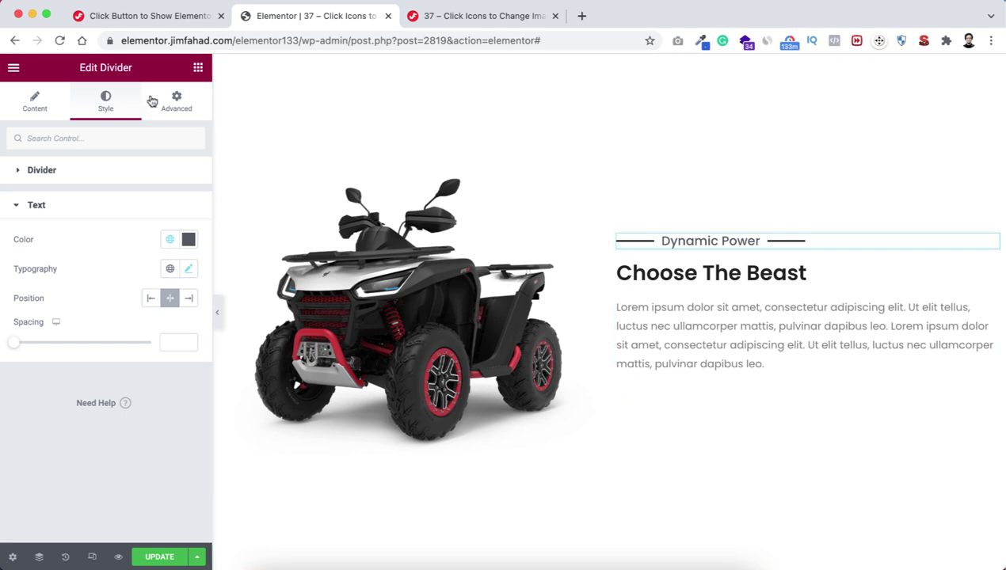
Add an Inner Section below the lorem ipsum paragraph and delete its second column.
{"action": "left_click", "coordinate": [198, 67]}
{"action": "left_click_drag", "start_coordinate": [54, 202], "coordinate": [669, 362]}
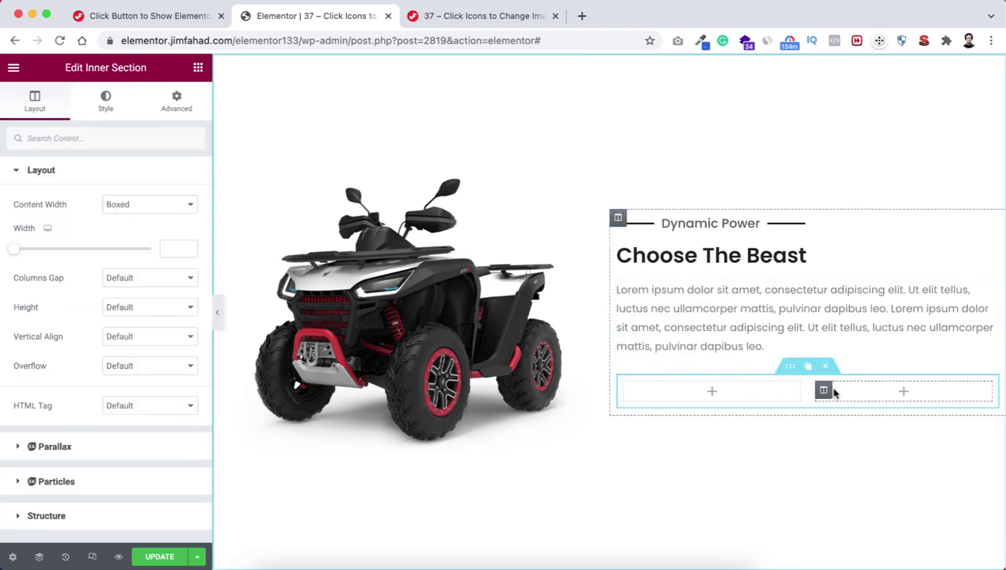
{"action": "mouse_move", "coordinate": [832, 391]}
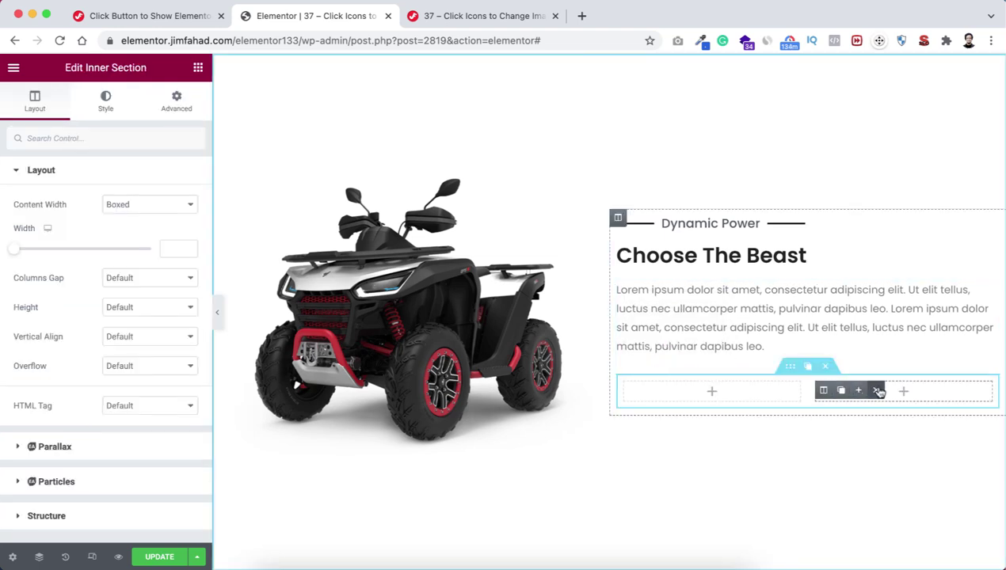
{"action": "left_click", "coordinate": [877, 390]}
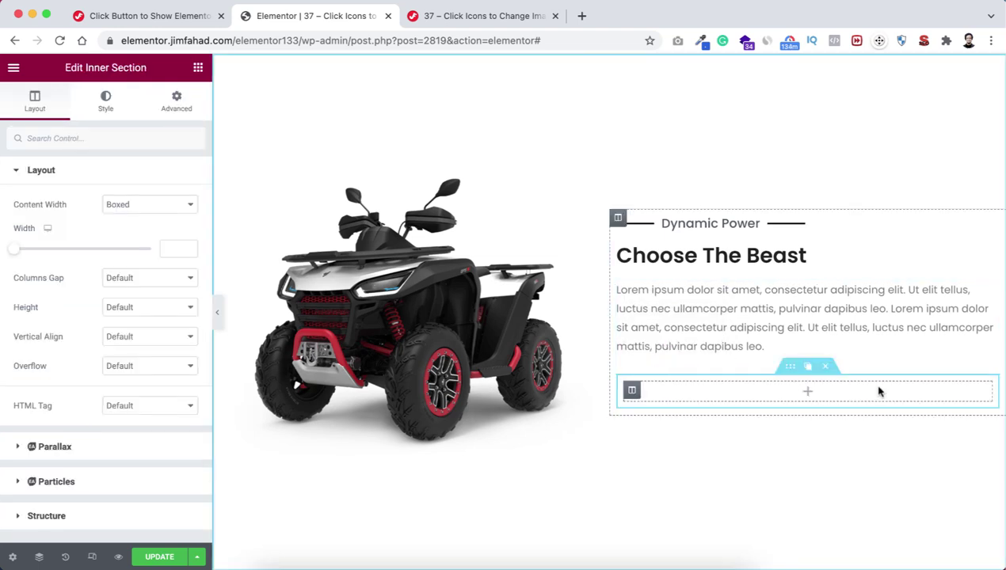
Add a Button widget to the inner section and give it the "Car alt" icon from the icon library.
{"action": "left_click", "coordinate": [811, 393]}
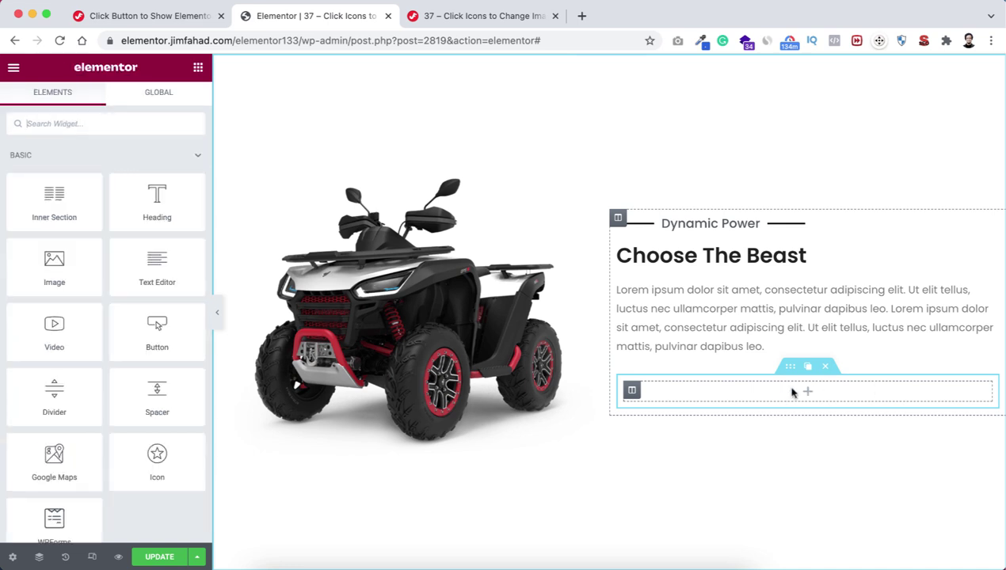
{"action": "left_click_drag", "start_coordinate": [157, 325], "coordinate": [737, 390]}
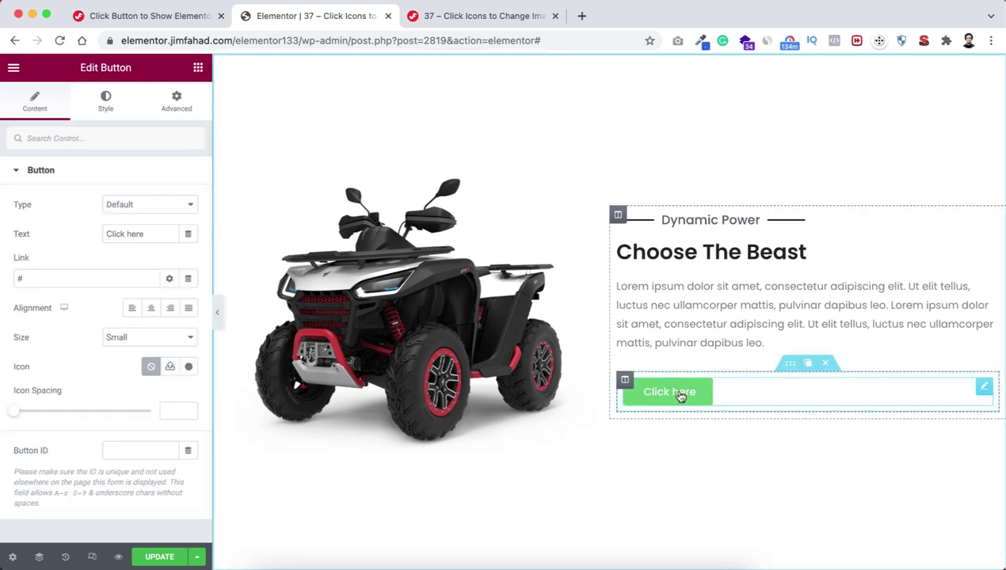
{"action": "left_click", "coordinate": [188, 366]}
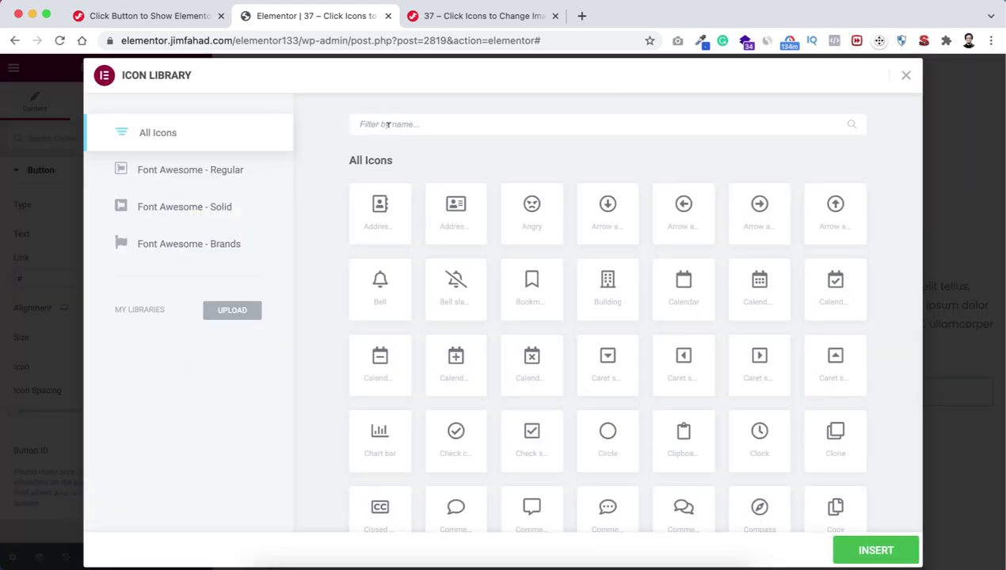
{"action": "type", "text": "car"}
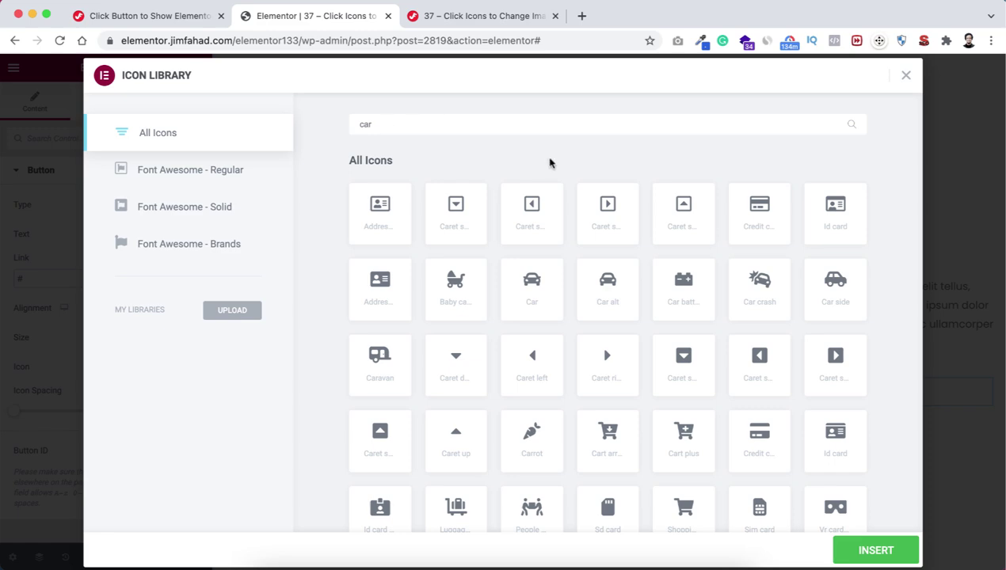
{"action": "left_click", "coordinate": [610, 295]}
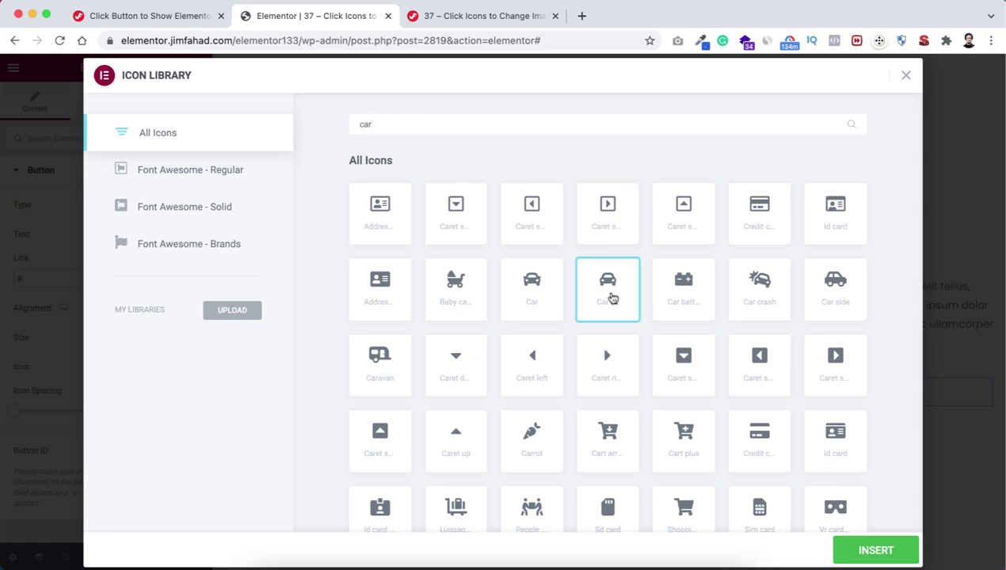
{"action": "left_click", "coordinate": [876, 550]}
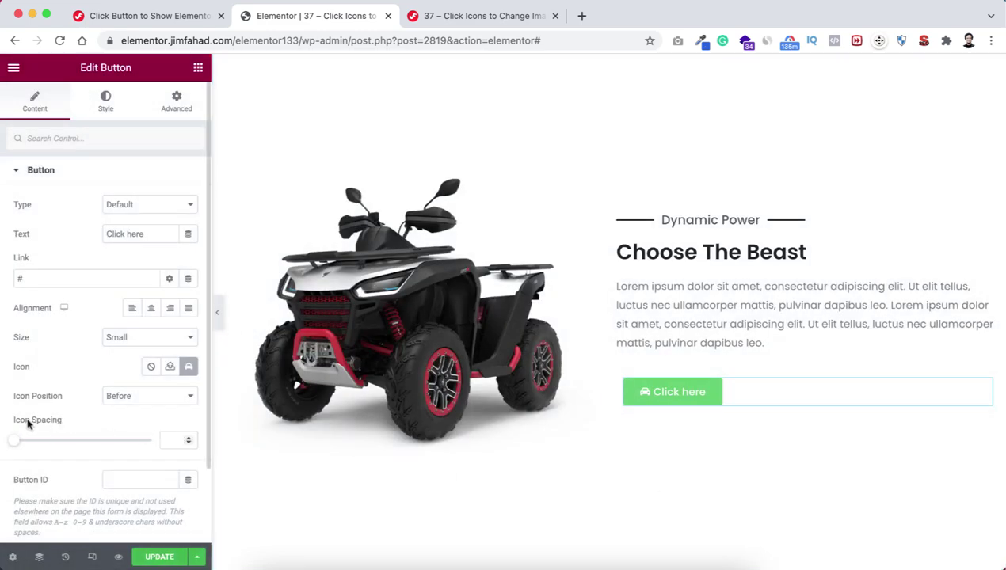
Set the button's icon spacing to 0 and clear its text so only the car icon is left.
{"action": "left_click", "coordinate": [169, 439]}
{"action": "type", "text": "0"}
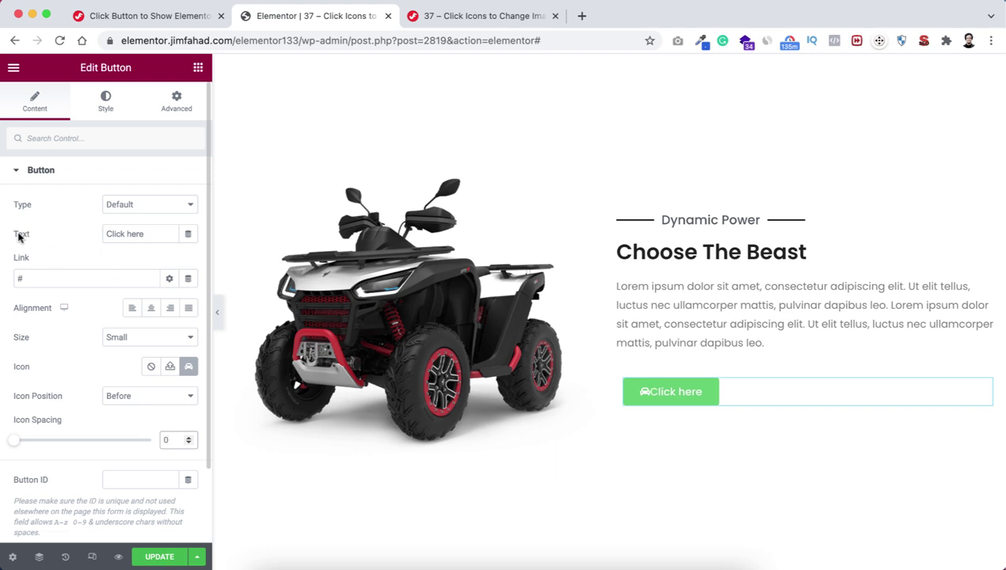
{"action": "left_click", "coordinate": [53, 236]}
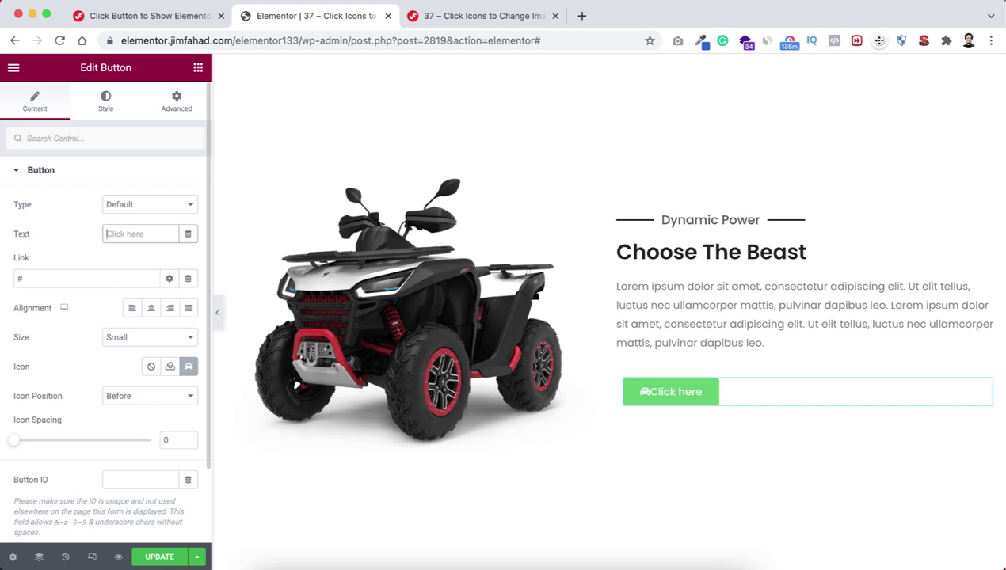
{"action": "key", "text": "BackSpace"}
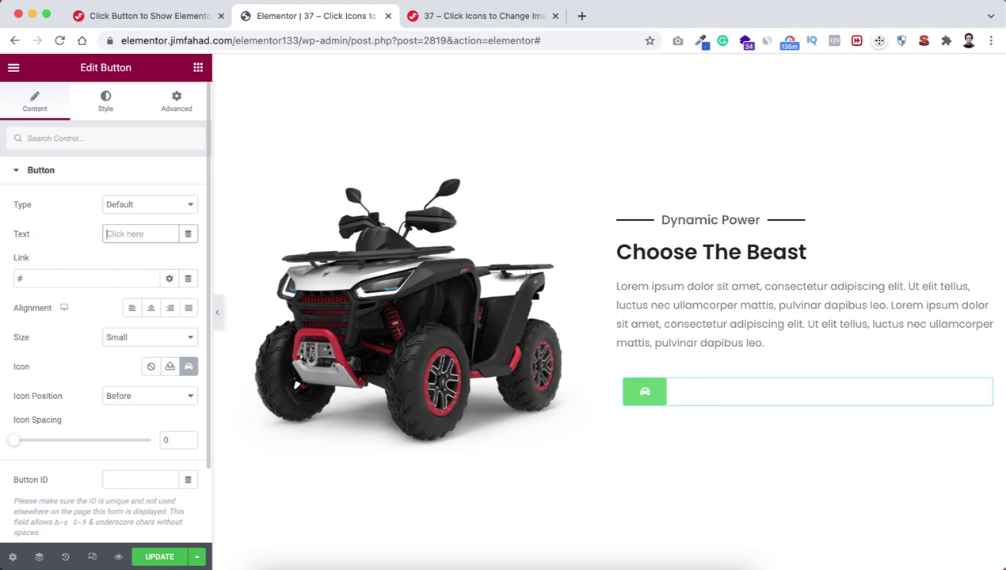
Make the button round with a border radius of 50% and a padding of 20 px on all sides.
{"action": "left_click", "coordinate": [106, 102]}
{"action": "scroll", "coordinate": [97, 385], "scroll_direction": "down", "scroll_amount": 2}
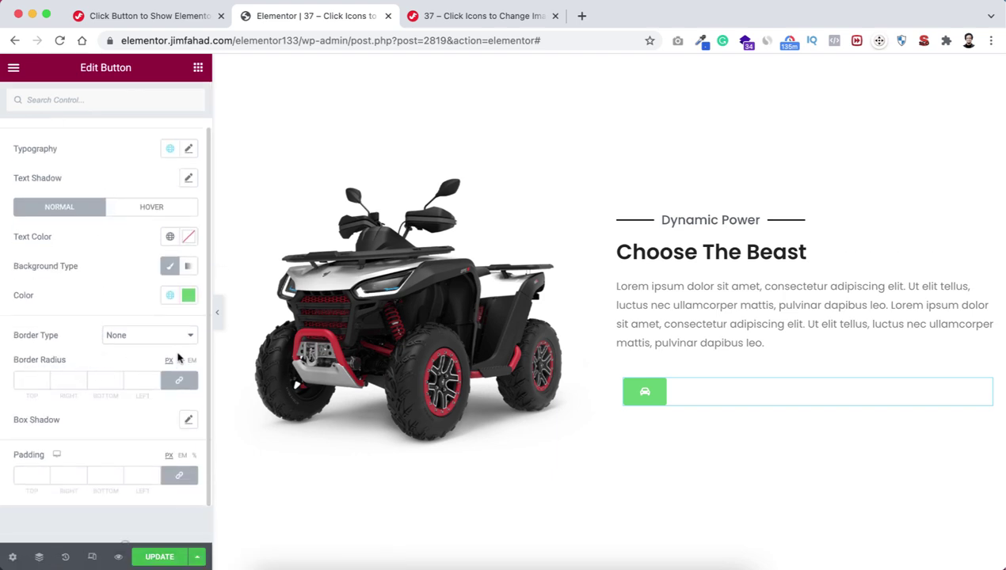
{"action": "left_click", "coordinate": [28, 380]}
{"action": "type", "text": "50"}
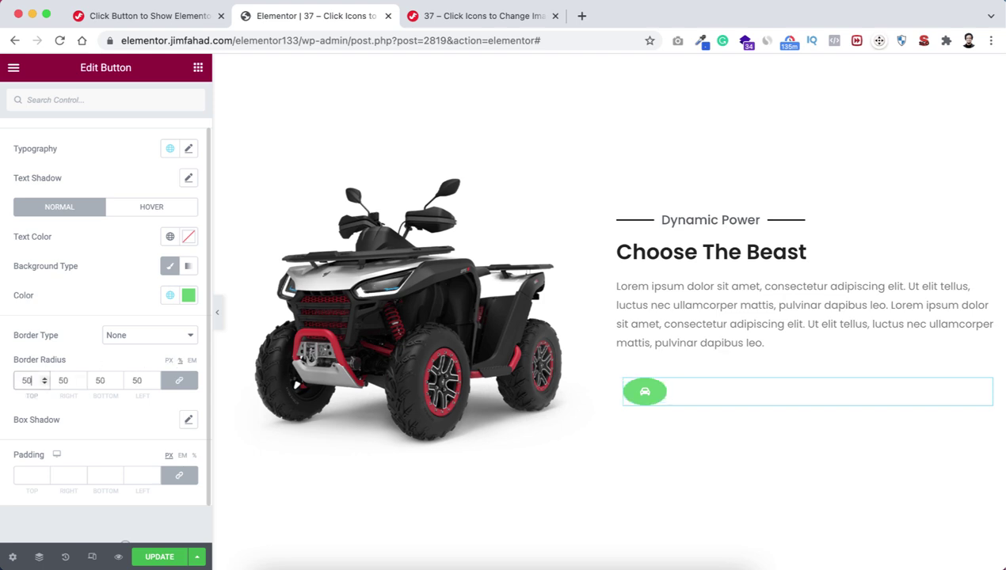
{"action": "left_click", "coordinate": [29, 474]}
{"action": "type", "text": "20"}
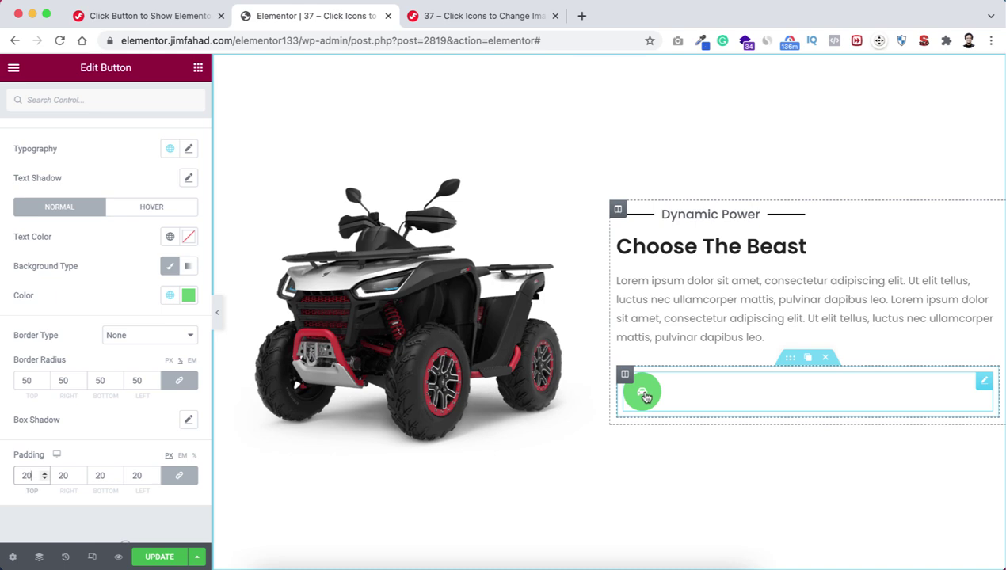
Set the button's background color to #dd0121.
{"action": "left_click", "coordinate": [189, 297]}
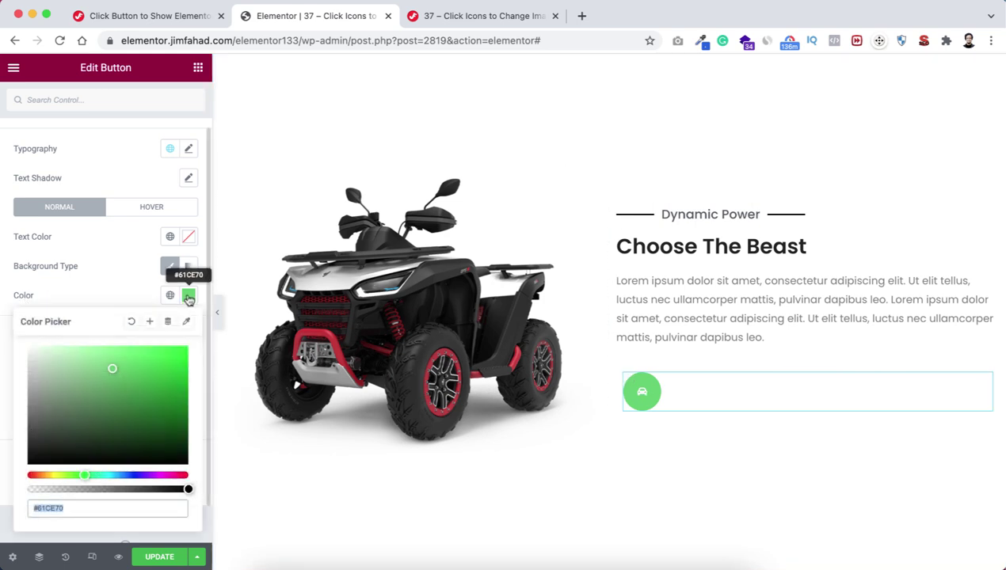
{"action": "type", "text": "#dd0121"}
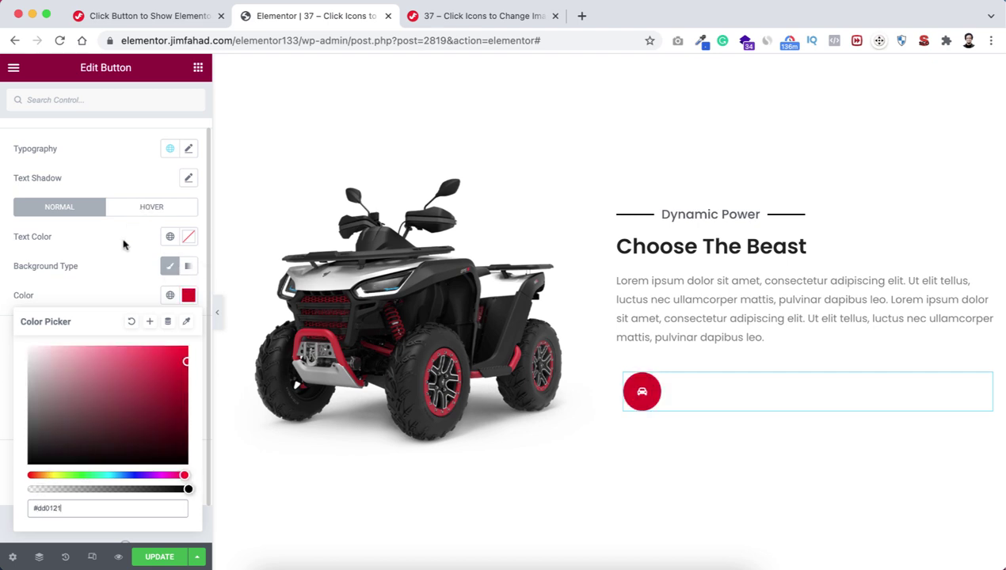
{"action": "left_click", "coordinate": [121, 273]}
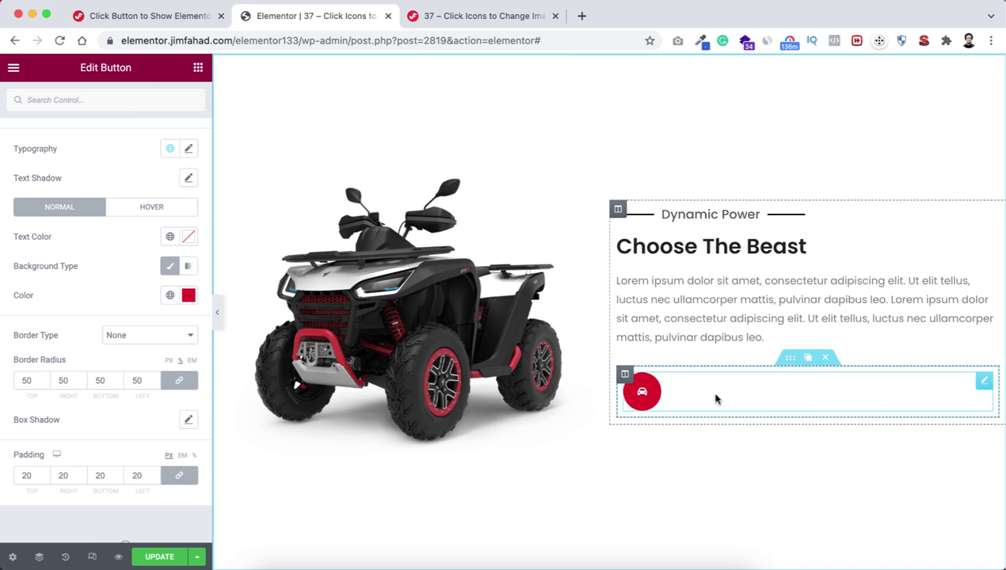
{"action": "left_click", "coordinate": [968, 382]}
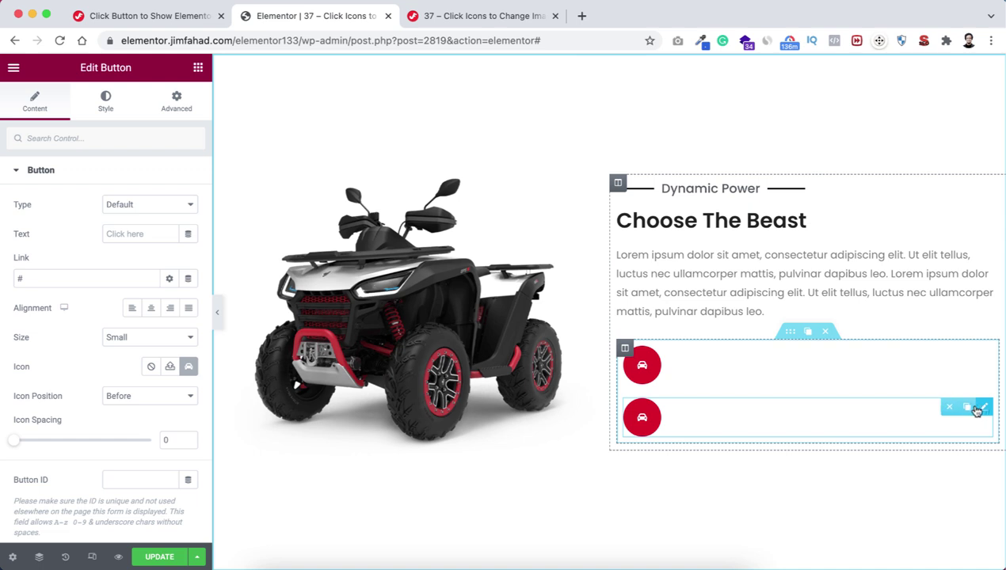
{"action": "left_click", "coordinate": [952, 410]}
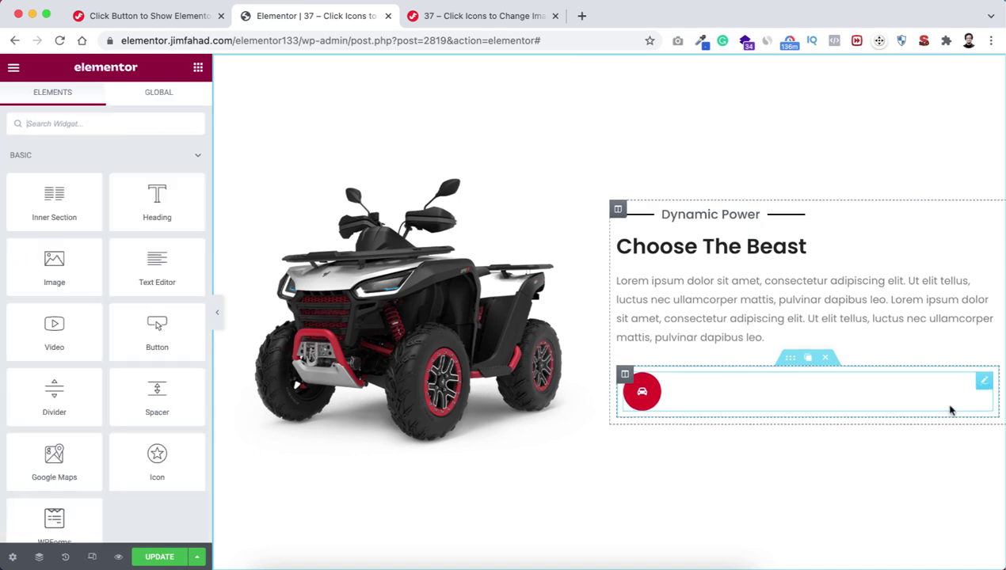
{"action": "left_click", "coordinate": [694, 396]}
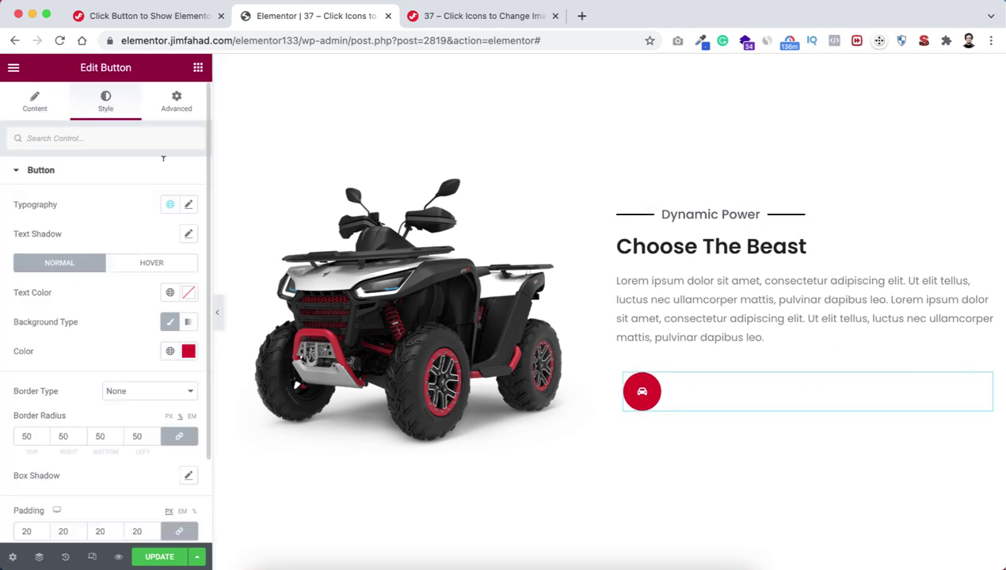
Set the red button's positioning width to Inline (auto) and duplicate it twice to make a row of three buttons.
{"action": "left_click", "coordinate": [178, 104]}
{"action": "scroll", "coordinate": [103, 397], "scroll_direction": "down", "scroll_amount": 5}
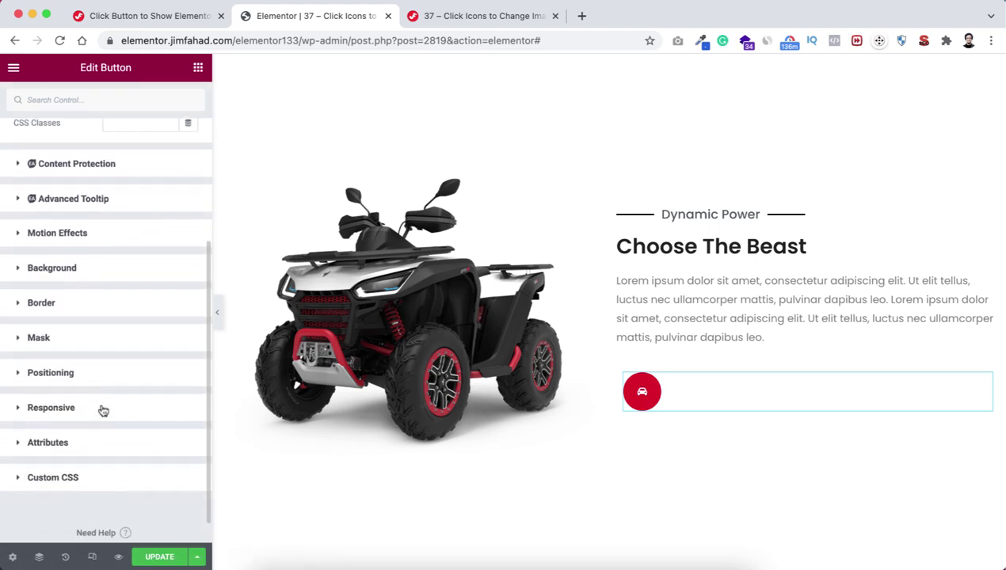
{"action": "left_click", "coordinate": [51, 355]}
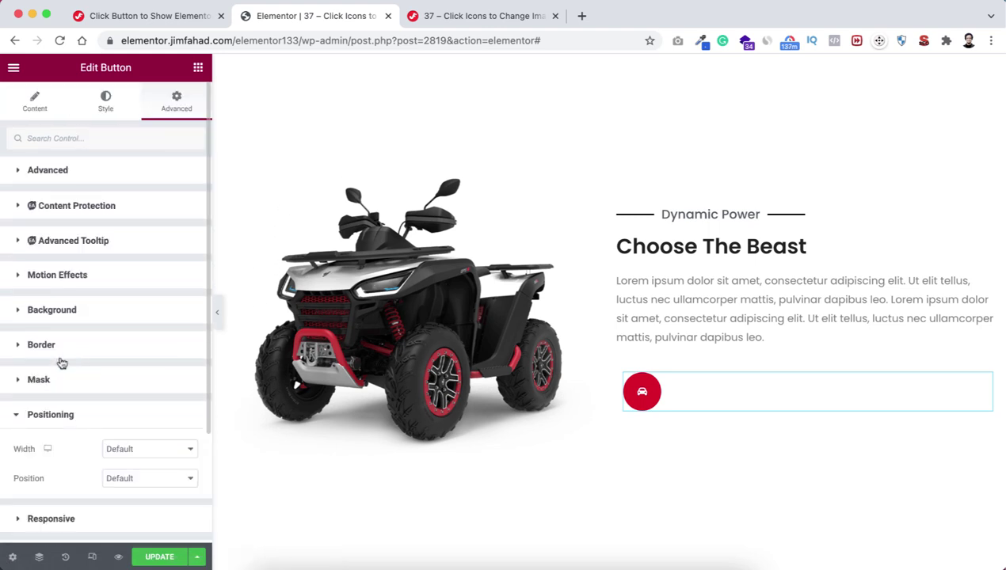
{"action": "left_click", "coordinate": [140, 448]}
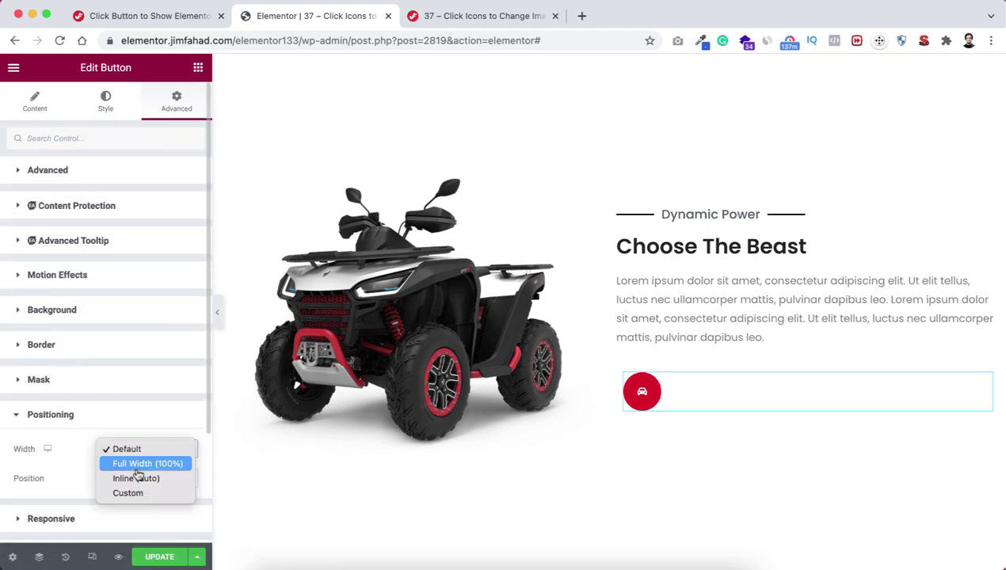
{"action": "left_click", "coordinate": [136, 479]}
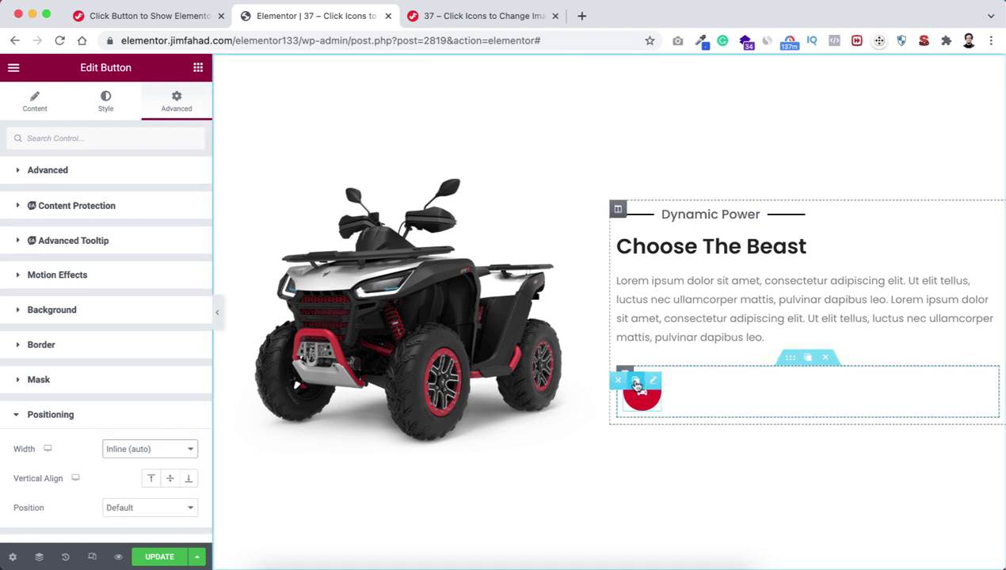
{"action": "left_click", "coordinate": [635, 382]}
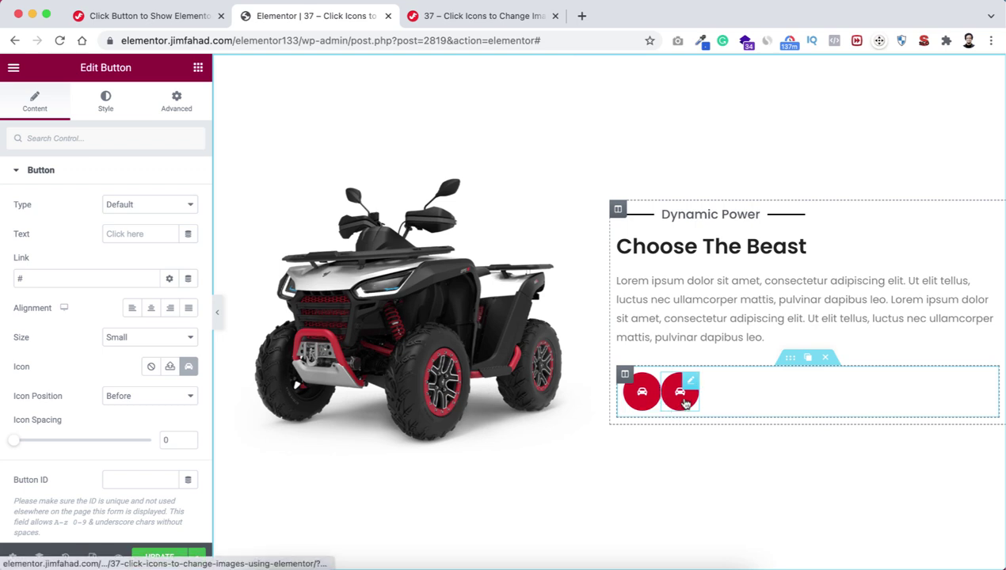
{"action": "left_click", "coordinate": [674, 383]}
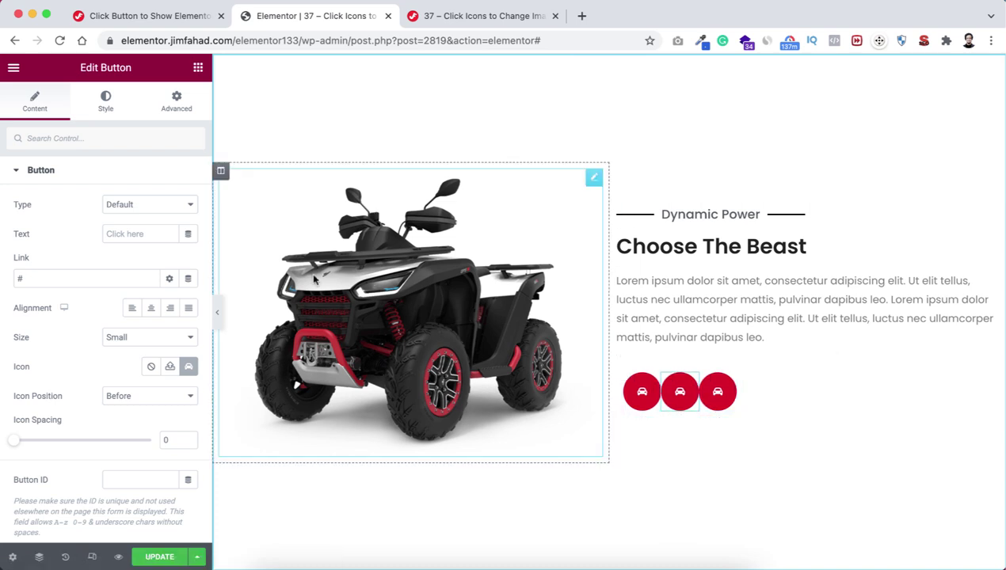
Unlink the middle button's margins and set its right and left margins to 10 px.
{"action": "left_click", "coordinate": [175, 103]}
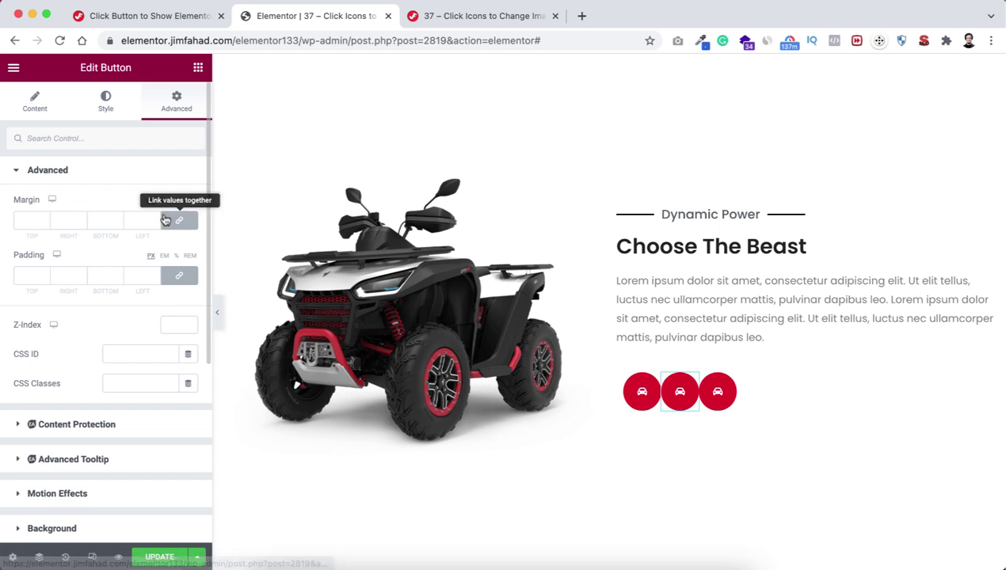
{"action": "left_click", "coordinate": [176, 220]}
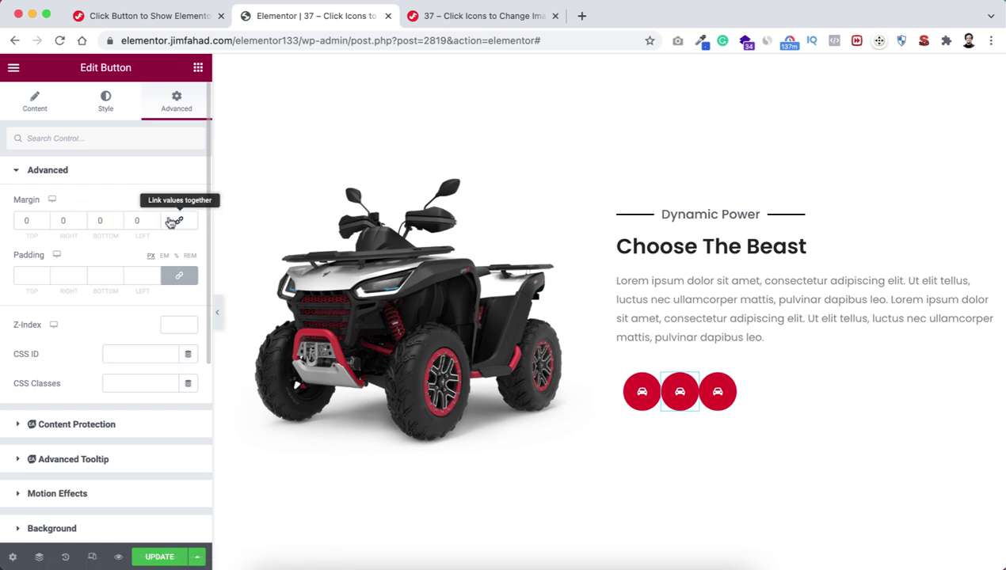
{"action": "left_click", "coordinate": [63, 220]}
{"action": "type", "text": "10"}
{"action": "left_click", "coordinate": [136, 220]}
{"action": "type", "text": "10"}
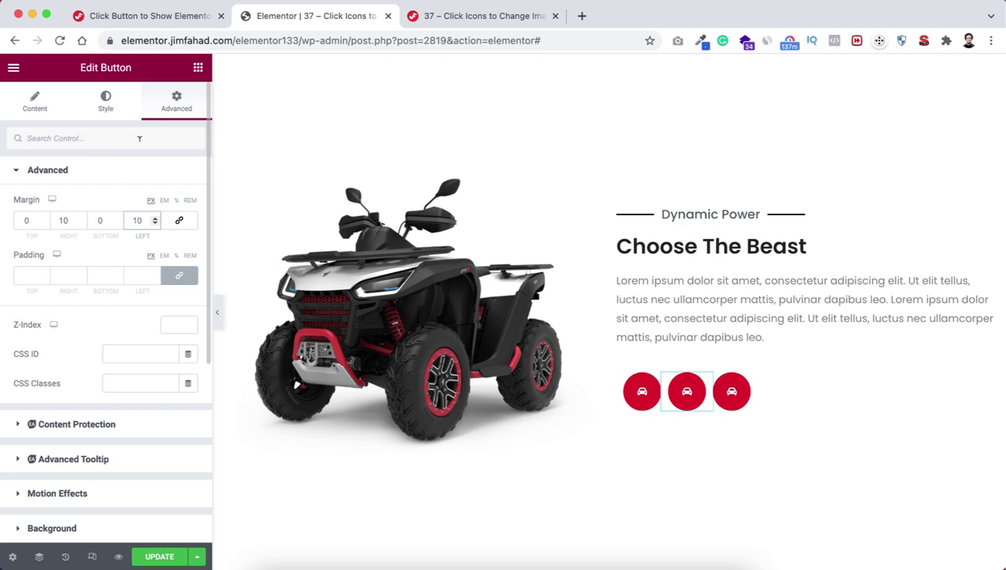
Set the middle button's background color to #56b023.
{"action": "left_click", "coordinate": [106, 103]}
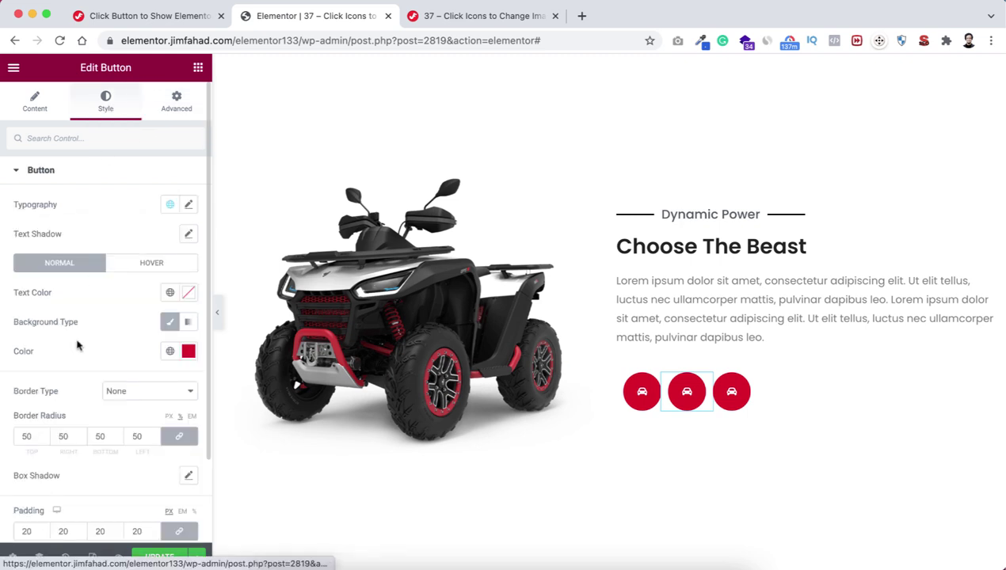
{"action": "left_click", "coordinate": [188, 351]}
{"action": "type", "text": "#"}
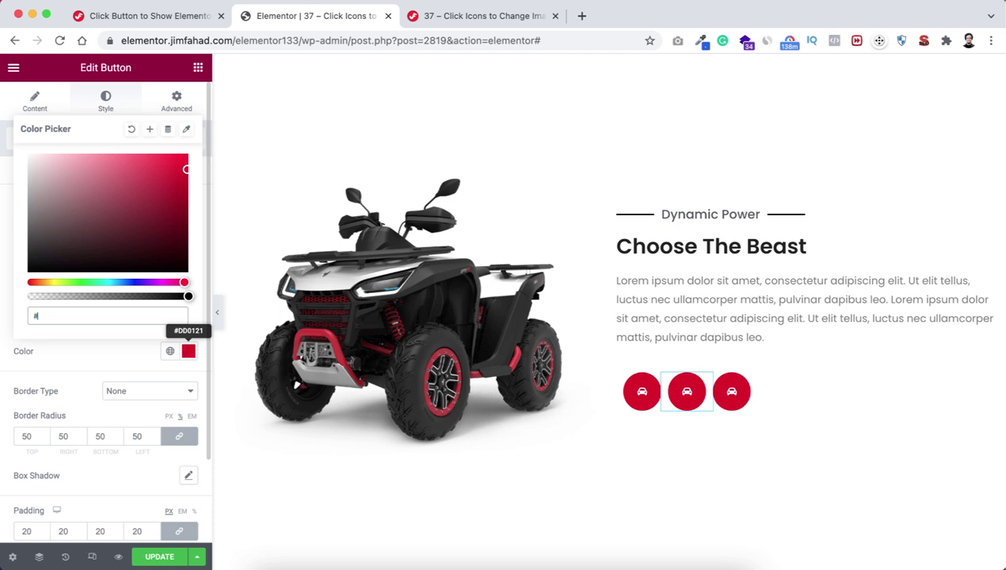
{"action": "type", "text": "56b023"}
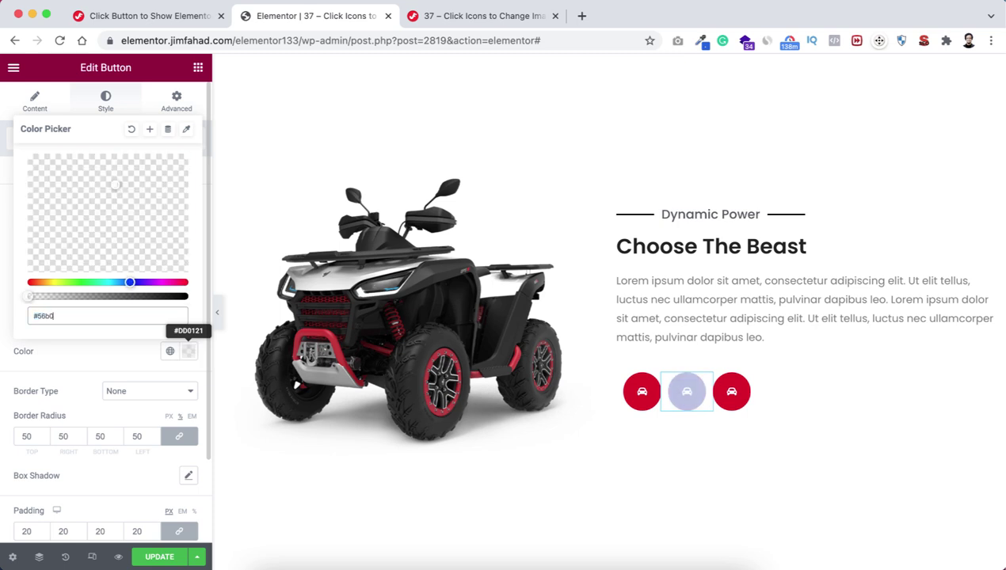
Set the third button's background color to #255fde.
{"action": "left_click", "coordinate": [742, 386]}
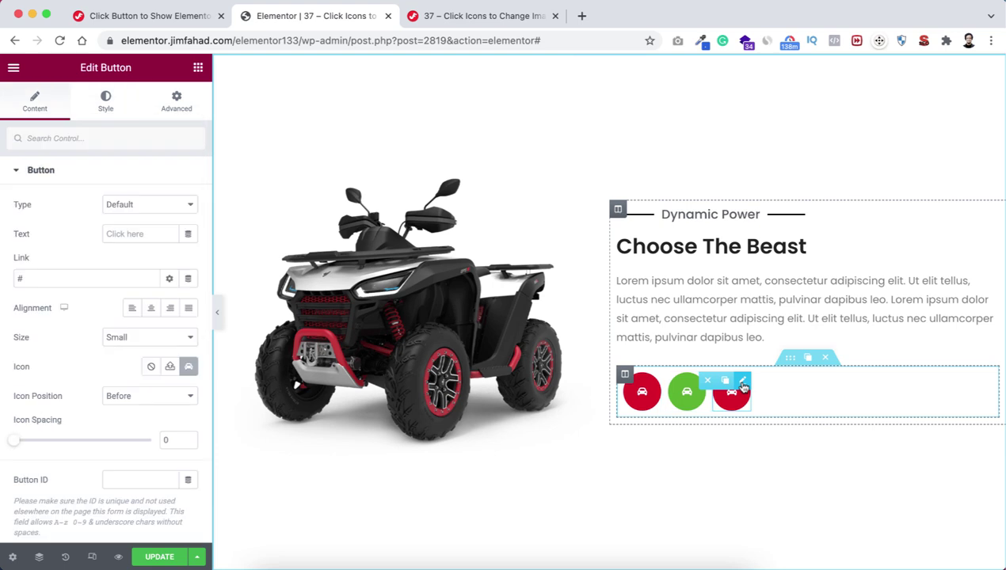
{"action": "left_click", "coordinate": [110, 103]}
{"action": "left_click", "coordinate": [190, 351]}
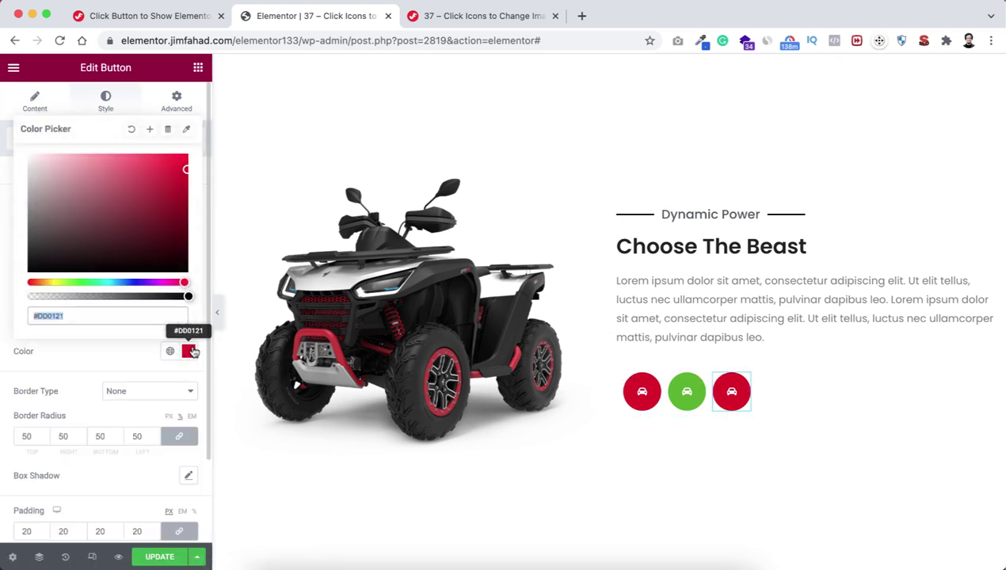
{"action": "type", "text": "#"}
{"action": "type", "text": "255fde"}
{"action": "left_click", "coordinate": [105, 360]}
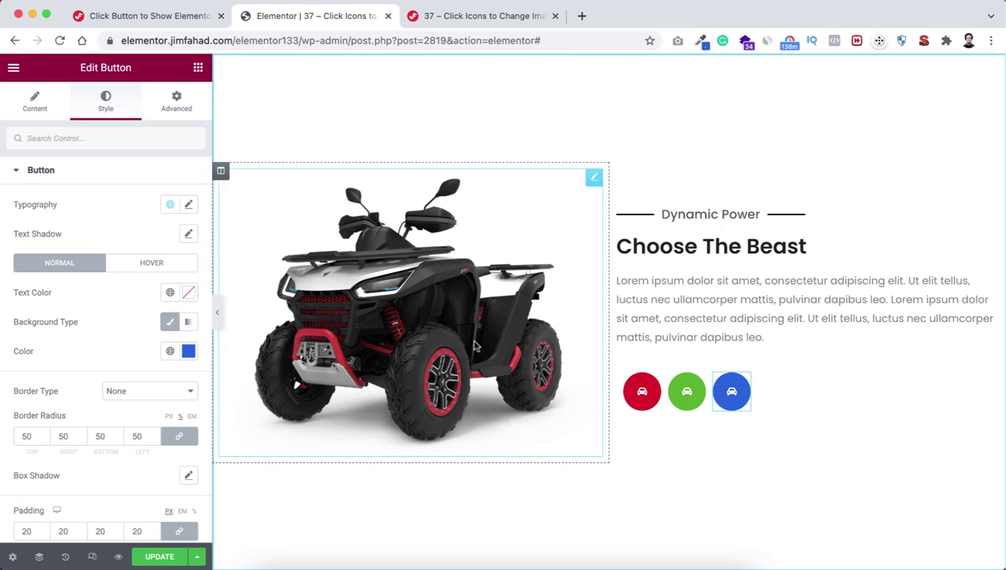
Duplicate the quad bike image twice so that three copies are stacked in the column.
{"action": "scroll", "coordinate": [473, 346], "scroll_direction": "down", "scroll_amount": 1}
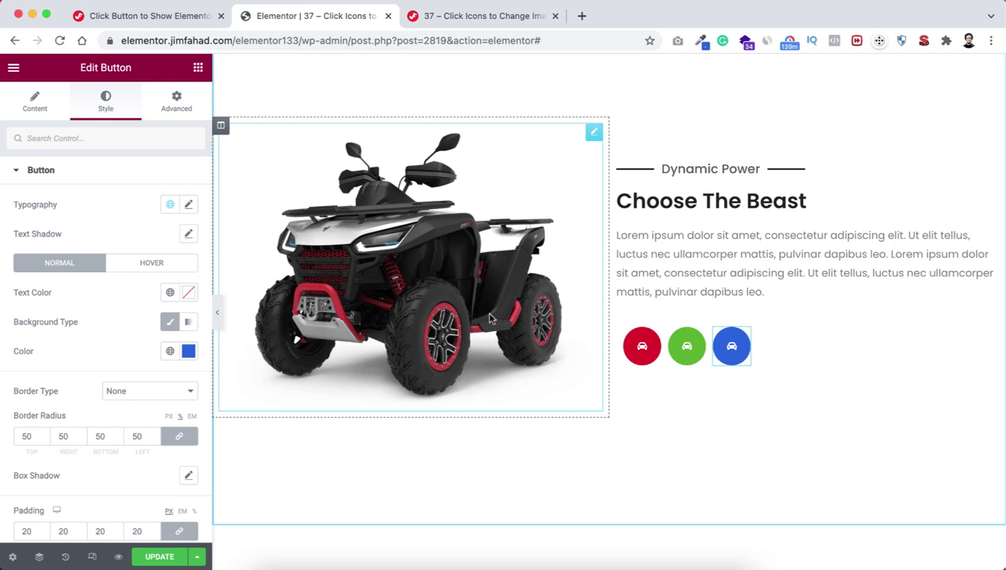
{"action": "mouse_move", "coordinate": [579, 131]}
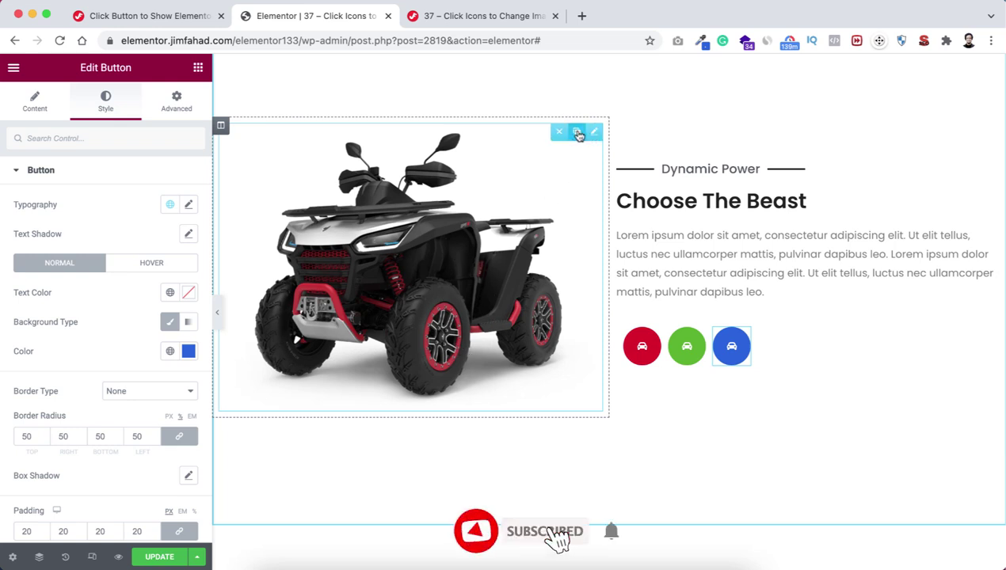
{"action": "left_click", "coordinate": [578, 131]}
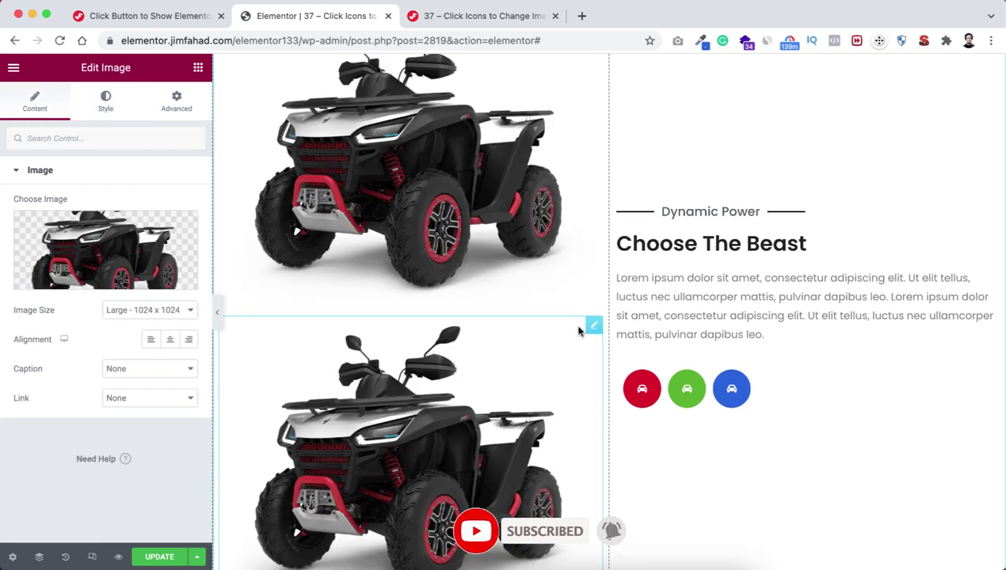
{"action": "scroll", "coordinate": [570, 228], "scroll_direction": "up", "scroll_amount": 1}
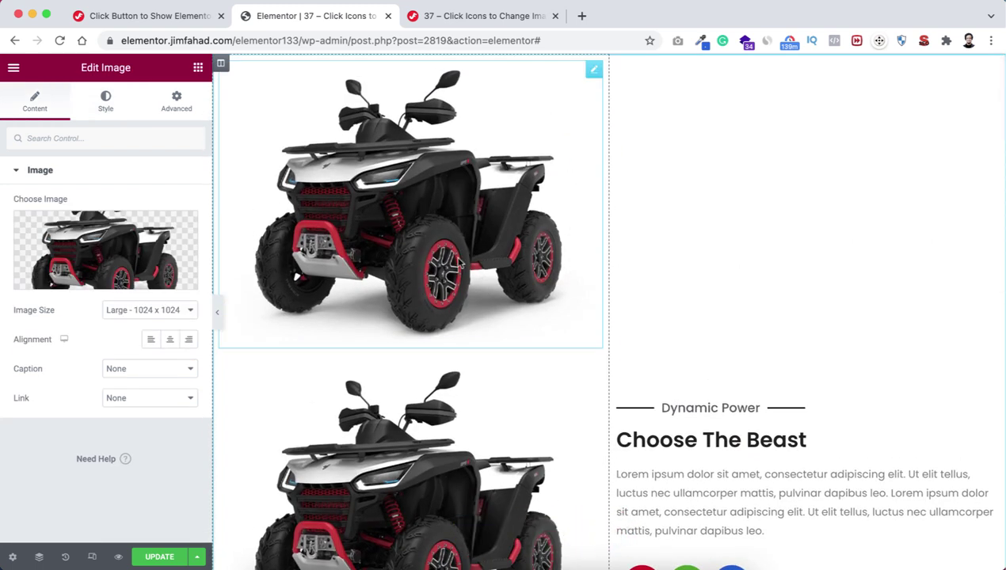
Replace the middle image with the green quad bike picture from the media library.
{"action": "scroll", "coordinate": [456, 260], "scroll_direction": "down", "scroll_amount": 4}
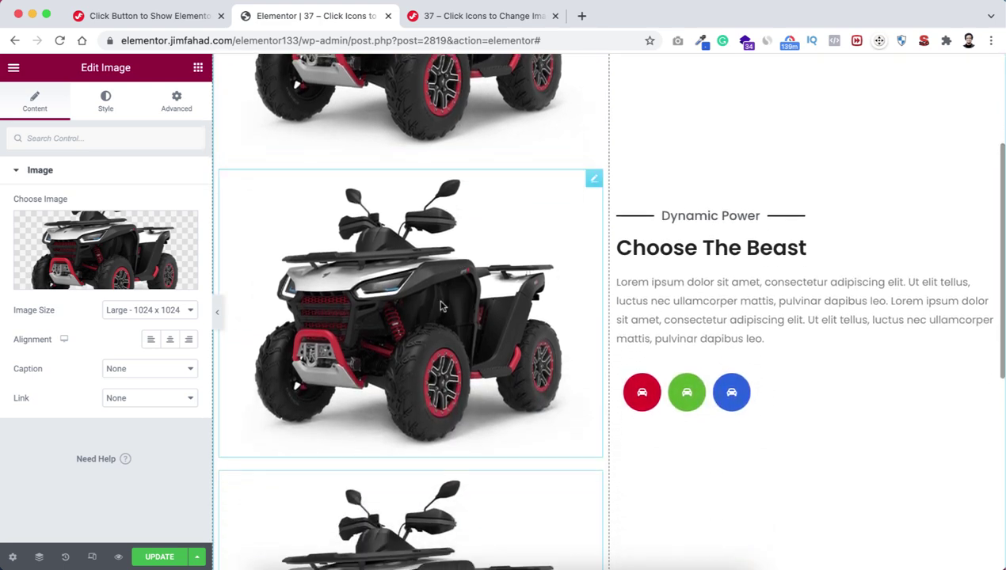
{"action": "left_click", "coordinate": [141, 261]}
{"action": "left_click", "coordinate": [332, 247]}
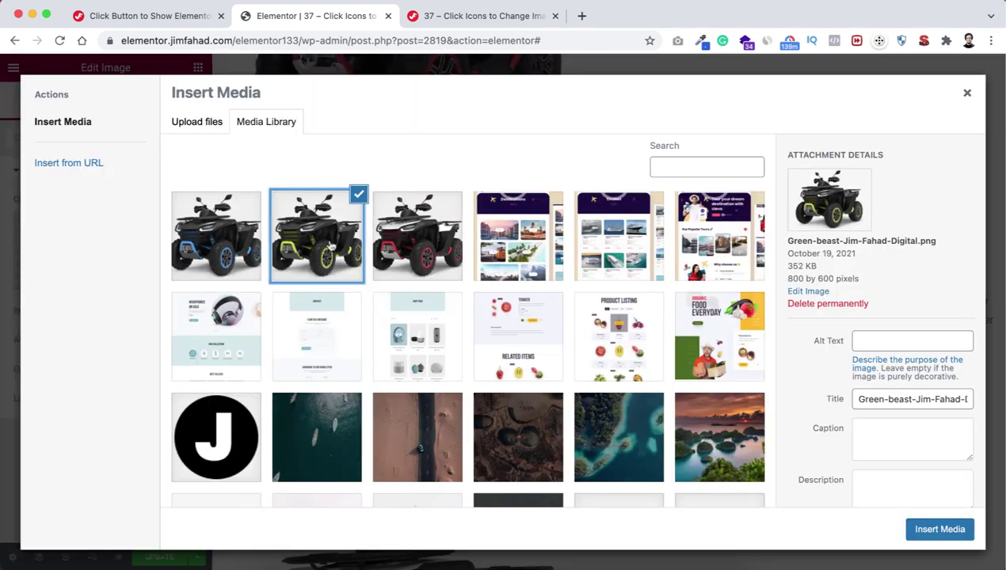
{"action": "left_click", "coordinate": [922, 528]}
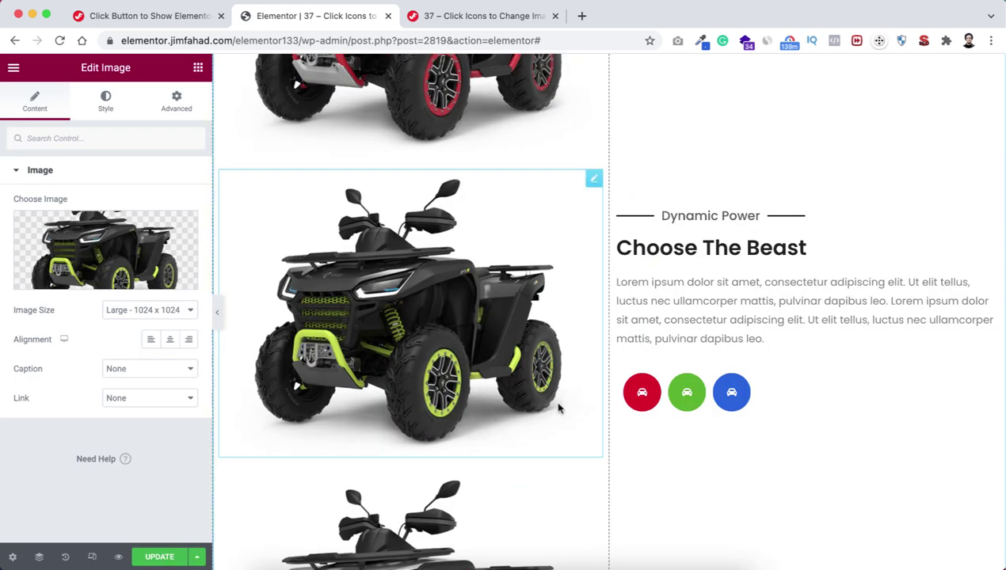
Replace the third image with the blue quad bike picture from the media library.
{"action": "scroll", "coordinate": [552, 416], "scroll_direction": "down", "scroll_amount": 1}
{"action": "scroll", "coordinate": [552, 415], "scroll_direction": "down", "scroll_amount": 3}
{"action": "left_click", "coordinate": [423, 428]}
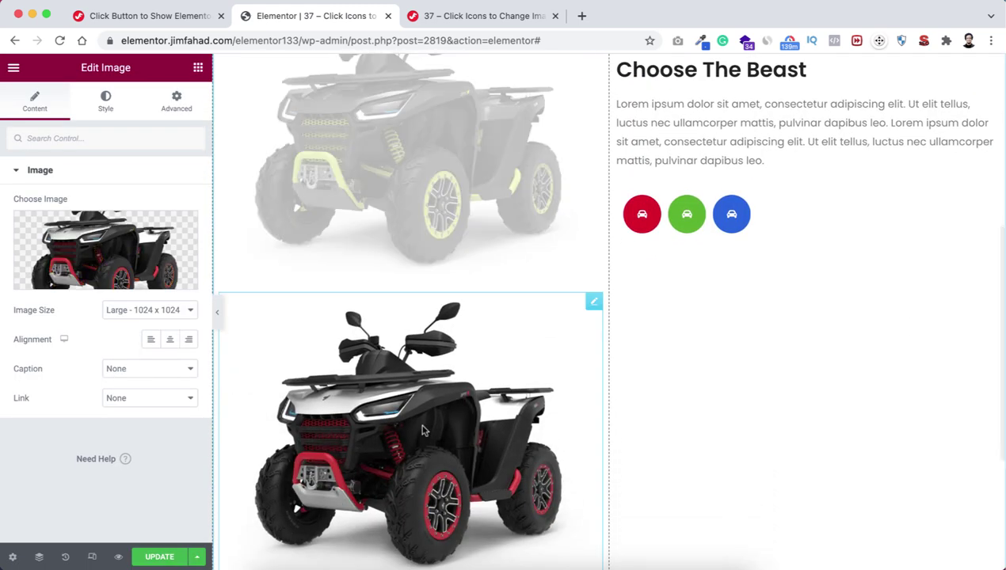
{"action": "left_click", "coordinate": [136, 251]}
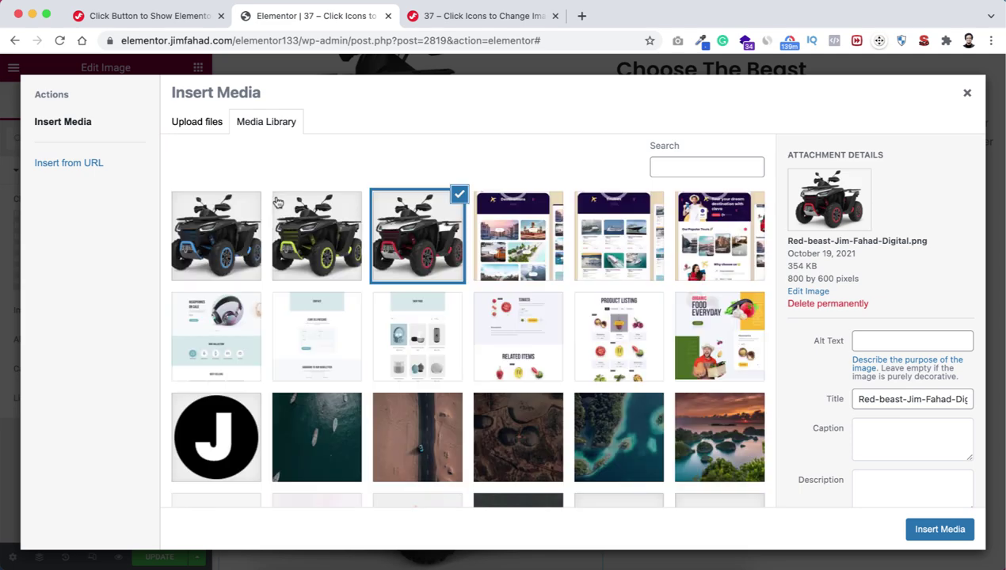
{"action": "left_click", "coordinate": [228, 227]}
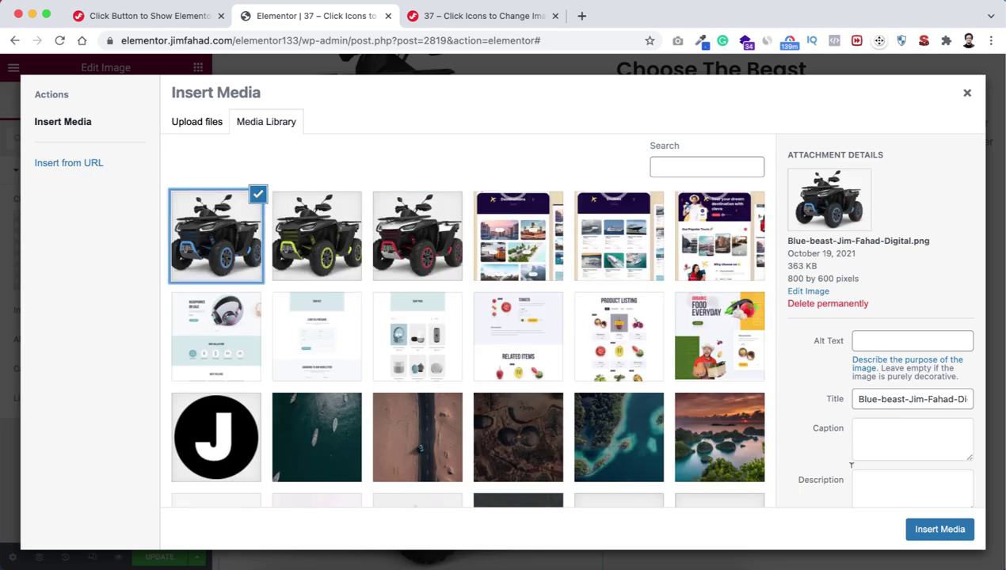
{"action": "left_click", "coordinate": [939, 529]}
Give the red quad bike image the CSS class all-images and copy the class name.
{"action": "scroll", "coordinate": [514, 199], "scroll_direction": "up", "scroll_amount": 1}
{"action": "scroll", "coordinate": [513, 198], "scroll_direction": "up", "scroll_amount": 5}
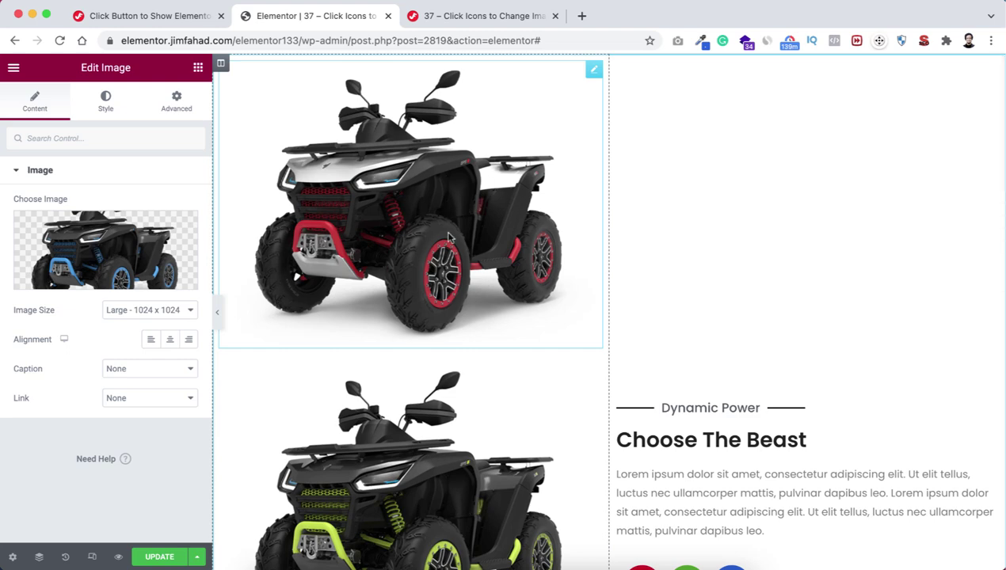
{"action": "left_click", "coordinate": [175, 101]}
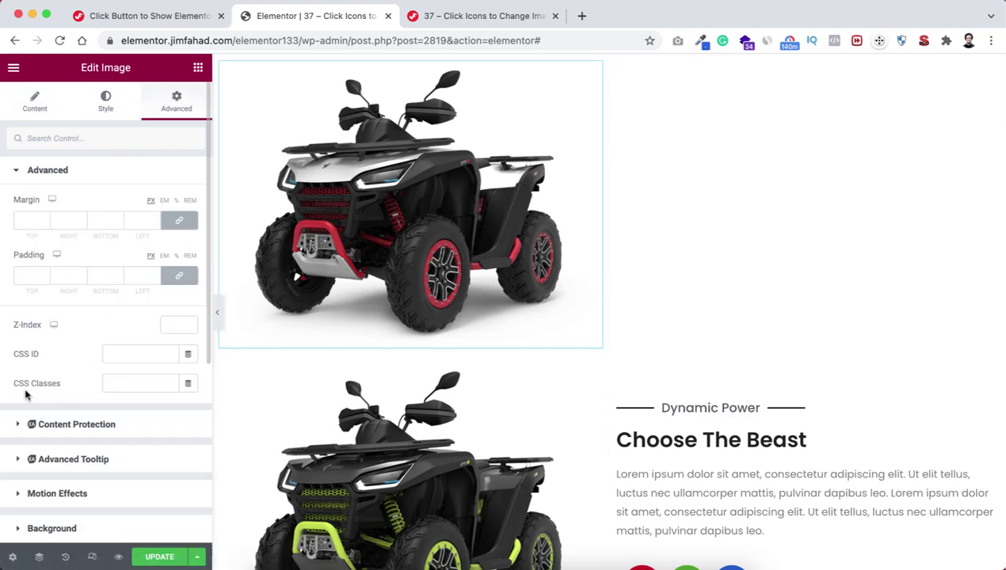
{"action": "left_click", "coordinate": [131, 380]}
{"action": "type", "text": "all-images"}
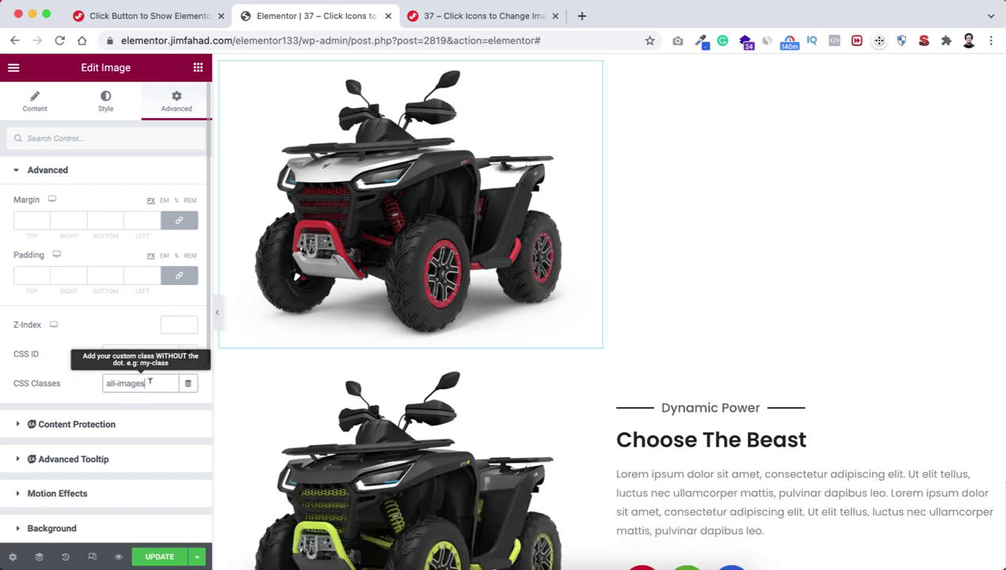
{"action": "left_click_drag", "start_coordinate": [150, 382], "coordinate": [98, 385]}
{"action": "key", "text": "ctrl+c"}
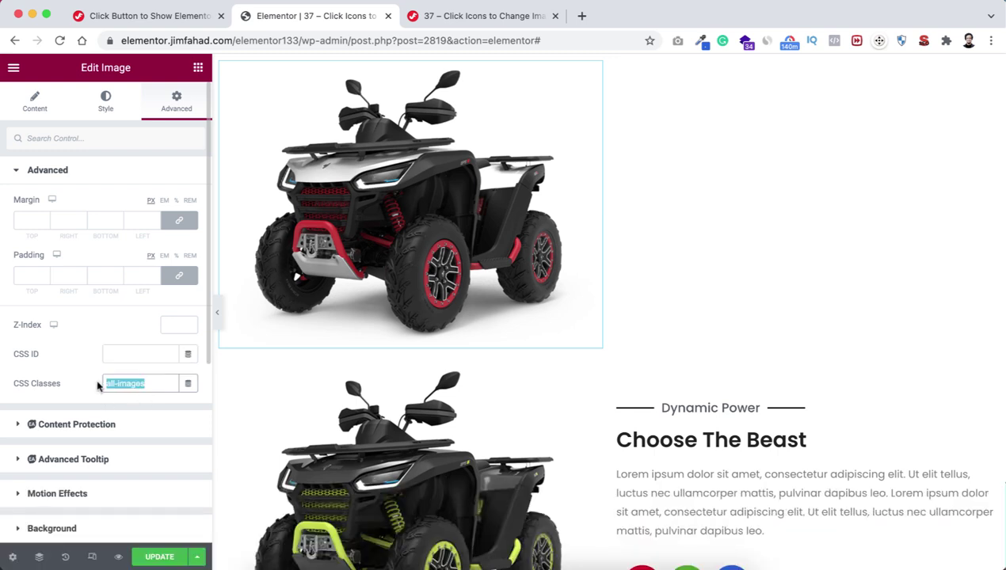
Paste the CSS class all-images into the green quad bike image's advanced settings.
{"action": "scroll", "coordinate": [356, 436], "scroll_direction": "down", "scroll_amount": 3}
{"action": "left_click", "coordinate": [317, 357]}
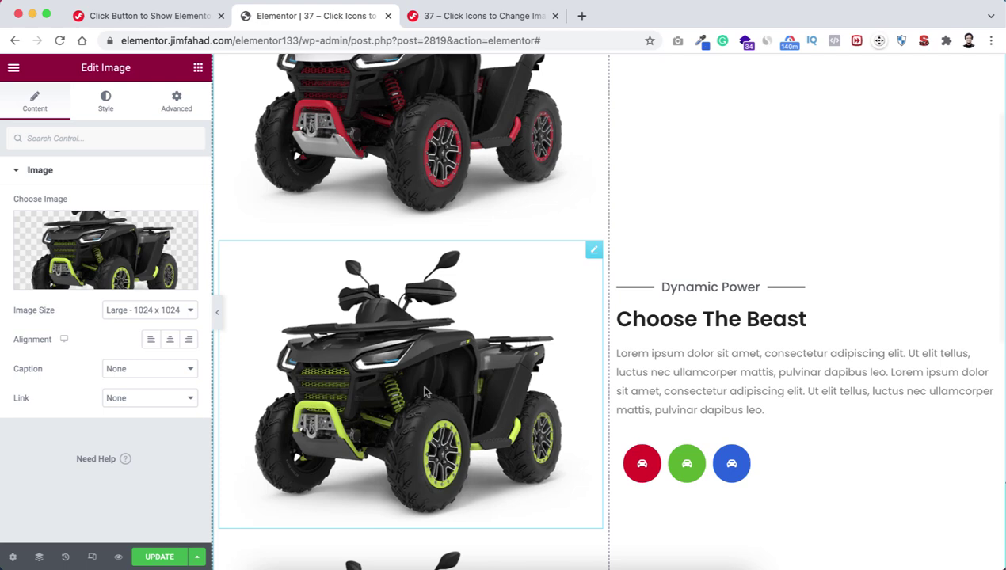
{"action": "left_click", "coordinate": [174, 103]}
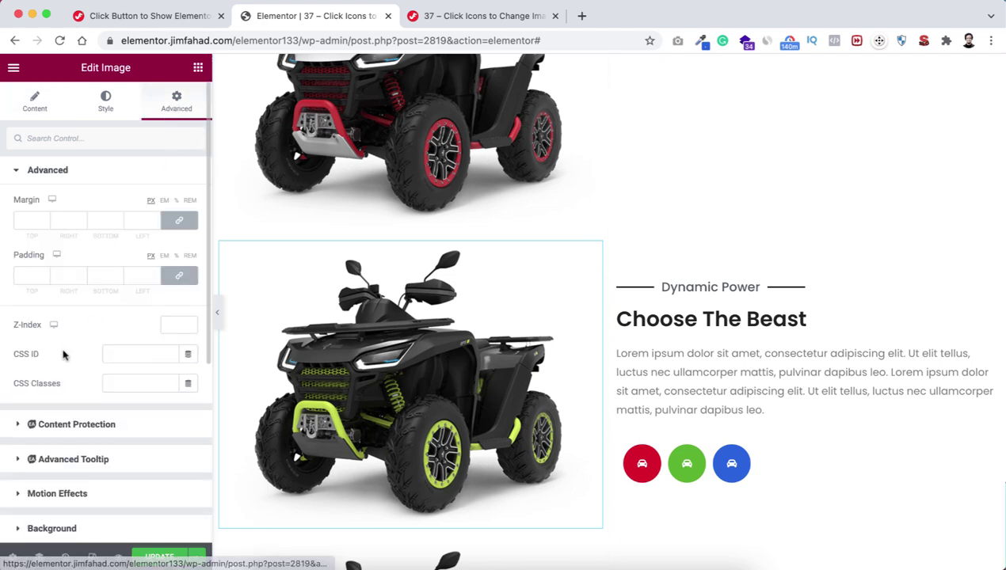
{"action": "left_click", "coordinate": [120, 383]}
{"action": "key", "text": "ctrl+v"}
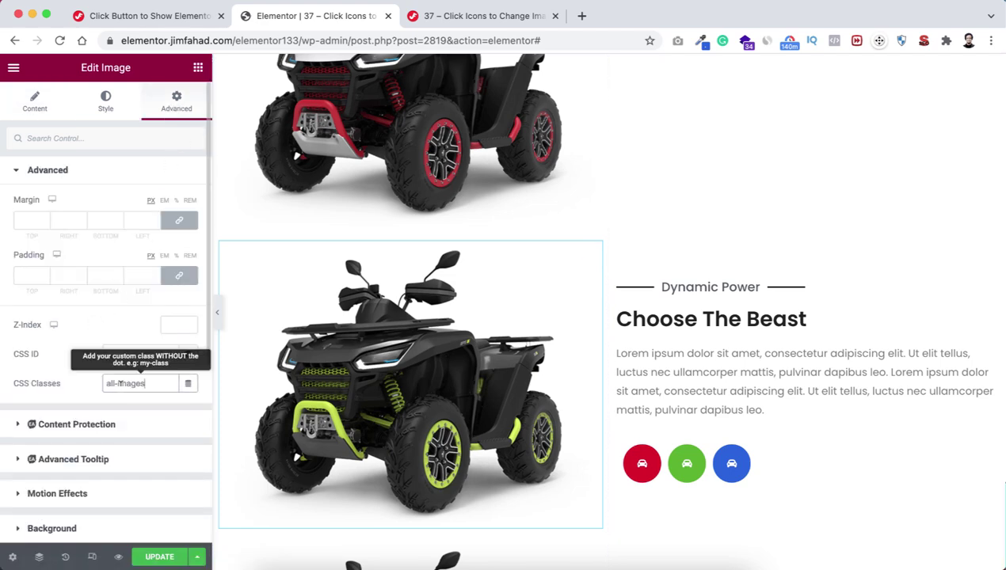
Paste the CSS class all-images into the blue quad bike image's advanced settings.
{"action": "scroll", "coordinate": [427, 392], "scroll_direction": "down", "scroll_amount": 4}
{"action": "left_click", "coordinate": [423, 401]}
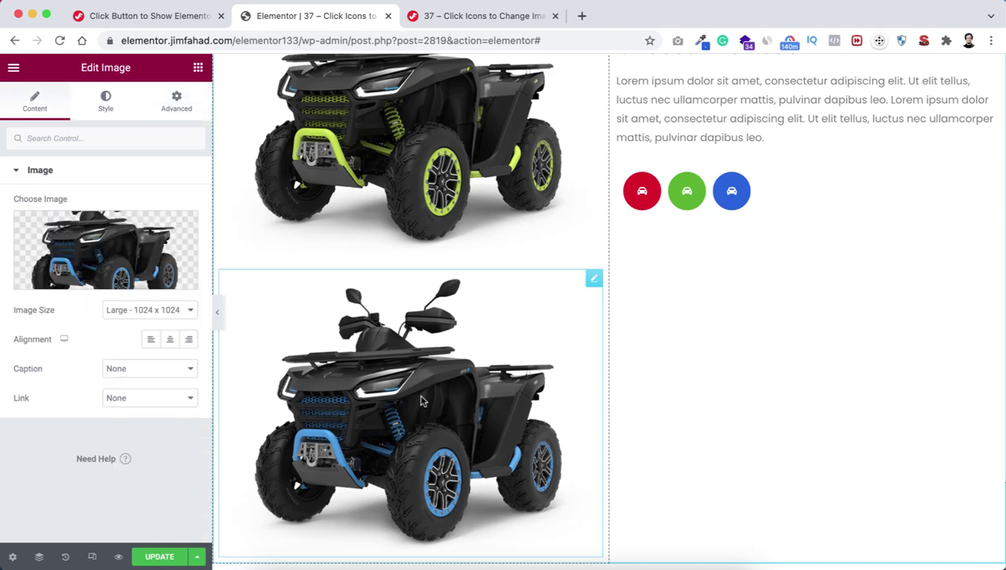
{"action": "left_click", "coordinate": [176, 101]}
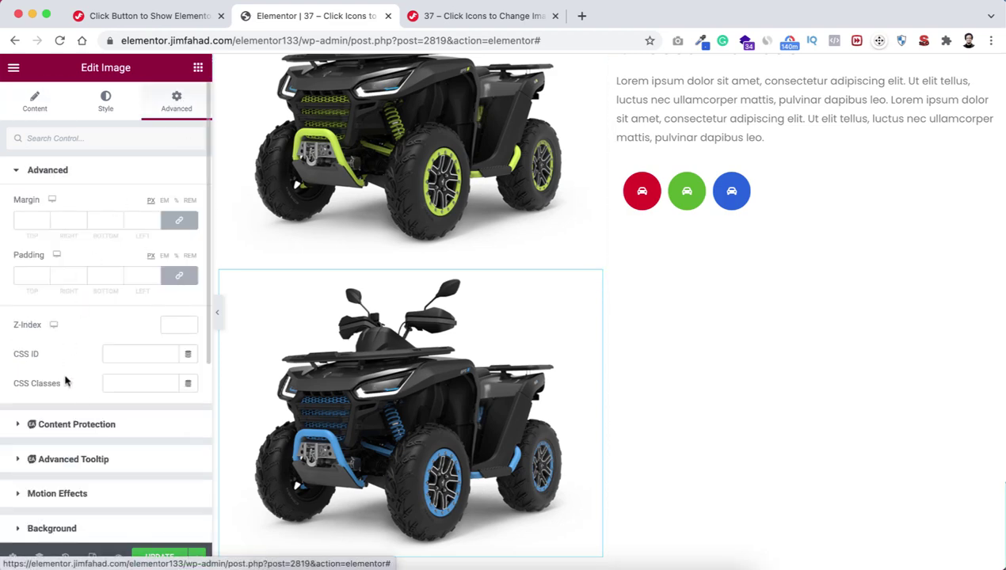
{"action": "left_click", "coordinate": [127, 385]}
{"action": "key", "text": "ctrl+v"}
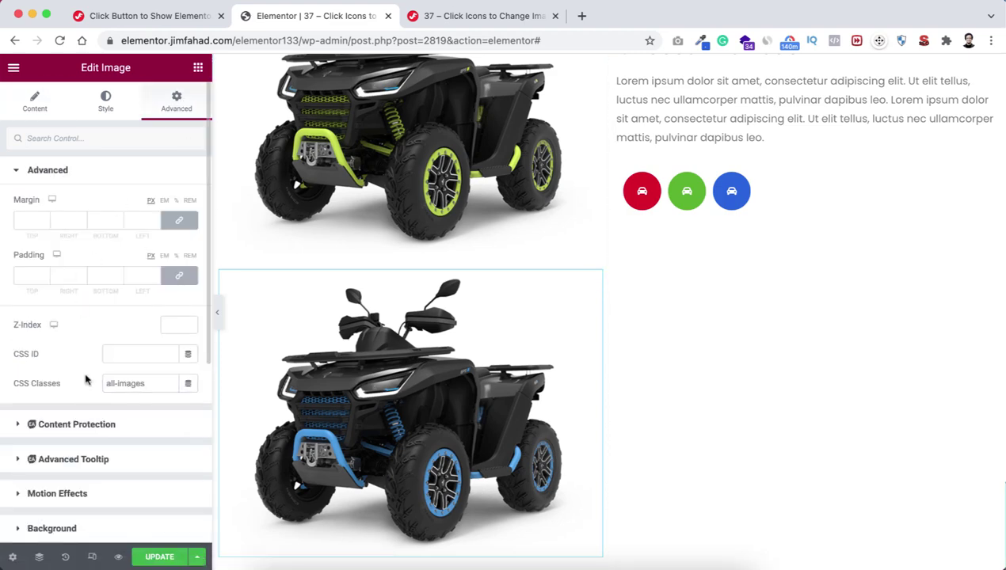
Set the red quad bike image's CSS ID to red-image.
{"action": "scroll", "coordinate": [389, 378], "scroll_direction": "up", "scroll_amount": 5}
{"action": "scroll", "coordinate": [389, 377], "scroll_direction": "up", "scroll_amount": 5}
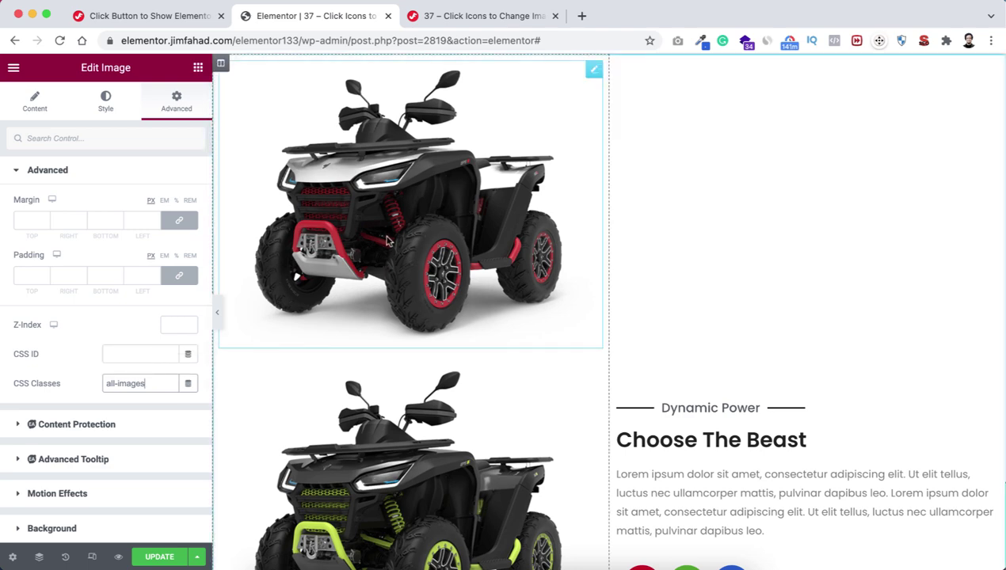
{"action": "left_click", "coordinate": [397, 209]}
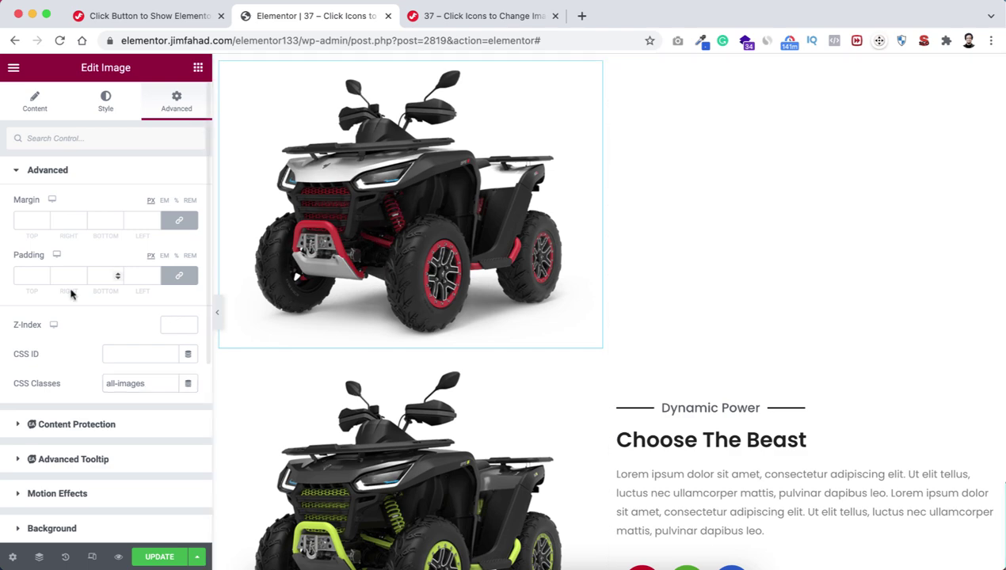
{"action": "left_click", "coordinate": [124, 354]}
{"action": "type", "text": "red-image"}
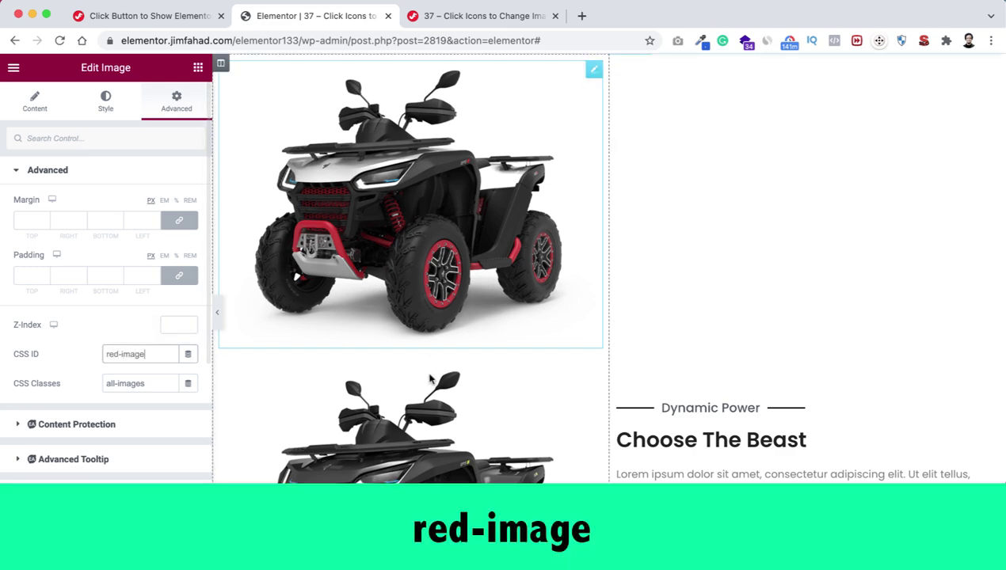
Set the green quad bike image's CSS ID to green-image and the blue one's CSS ID to blue-image.
{"action": "scroll", "coordinate": [411, 396], "scroll_direction": "down", "scroll_amount": 3}
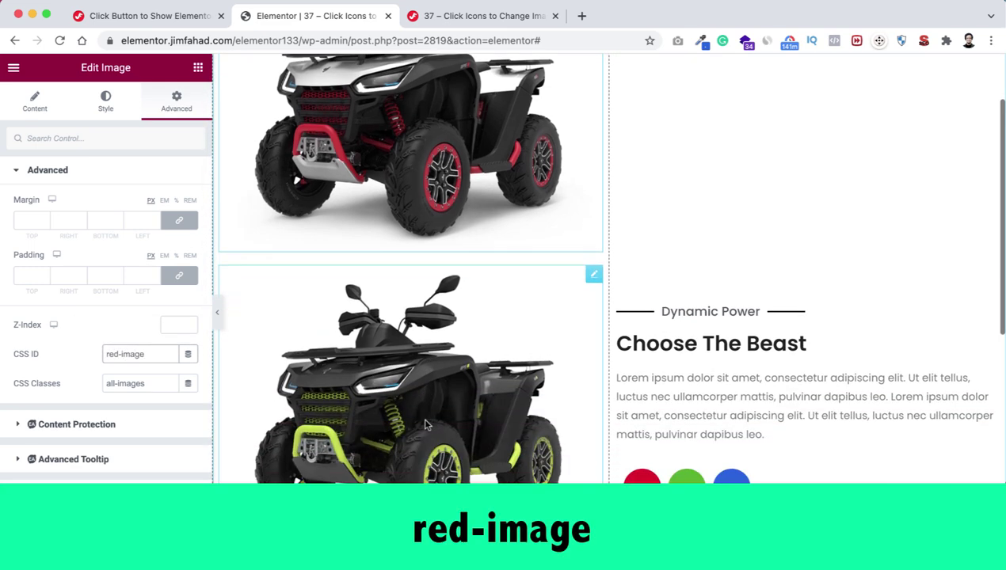
{"action": "left_click", "coordinate": [411, 396]}
{"action": "left_click", "coordinate": [138, 353]}
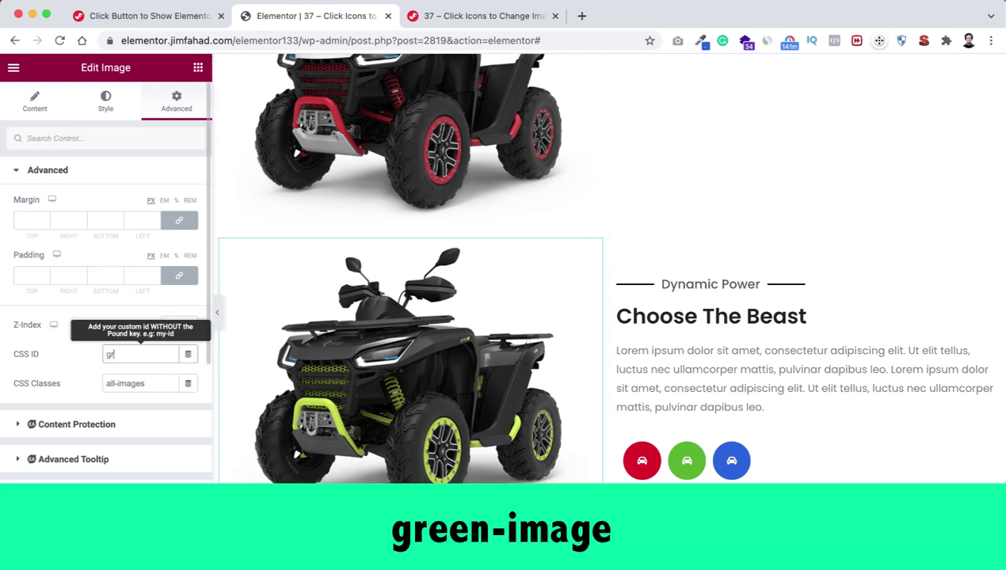
{"action": "type", "text": "green-image"}
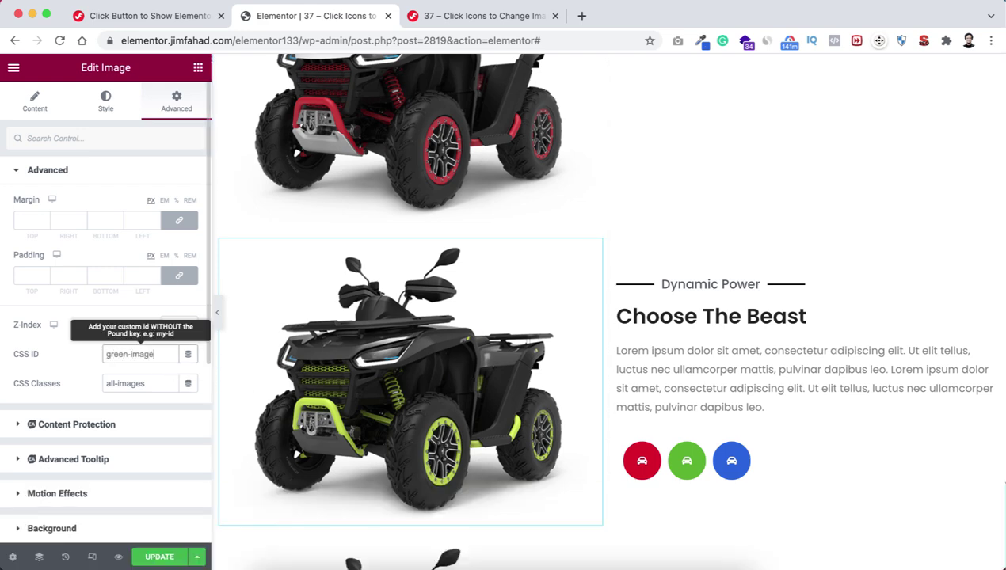
{"action": "scroll", "coordinate": [375, 404], "scroll_direction": "down", "scroll_amount": 4}
{"action": "left_click", "coordinate": [374, 404]}
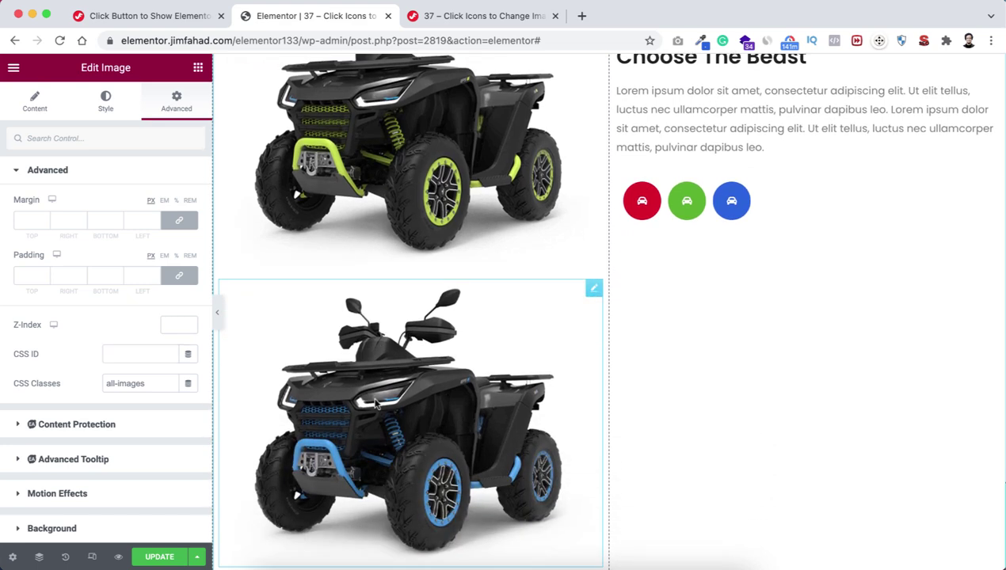
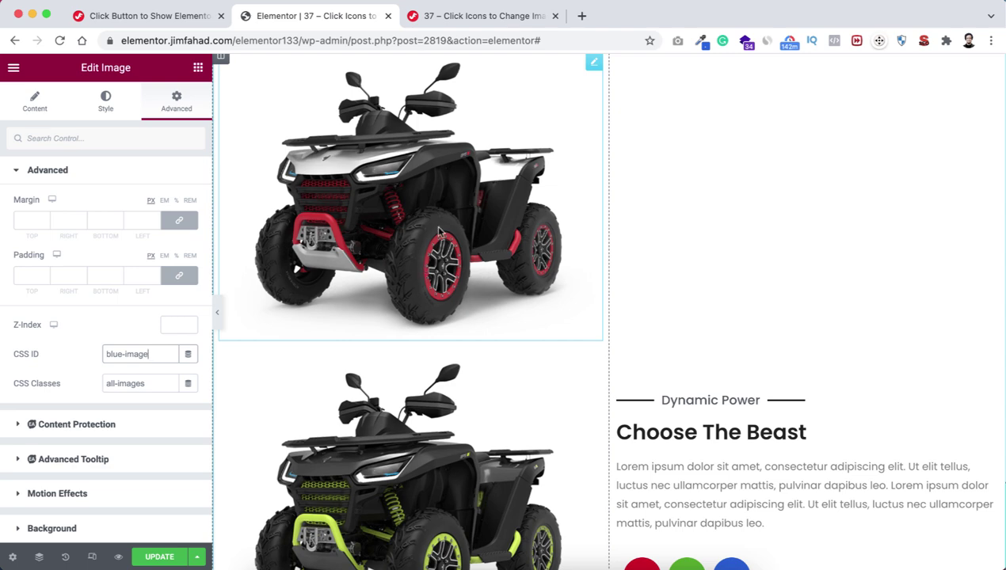
Open the custom CSS editor in the advanced settings of the section that holds the quad bike images.
{"action": "scroll", "coordinate": [465, 207], "scroll_direction": "up", "scroll_amount": 1}
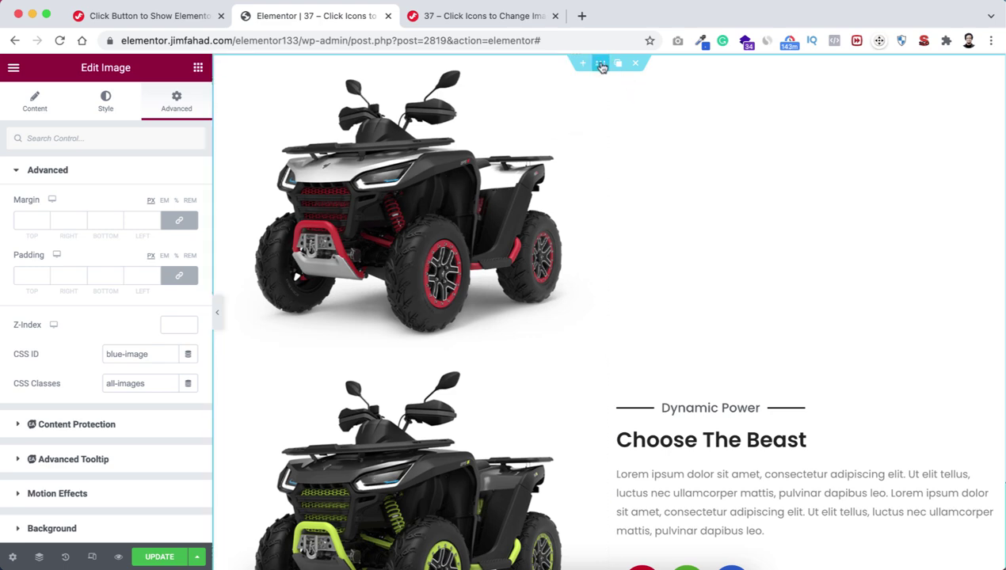
{"action": "left_click", "coordinate": [602, 68]}
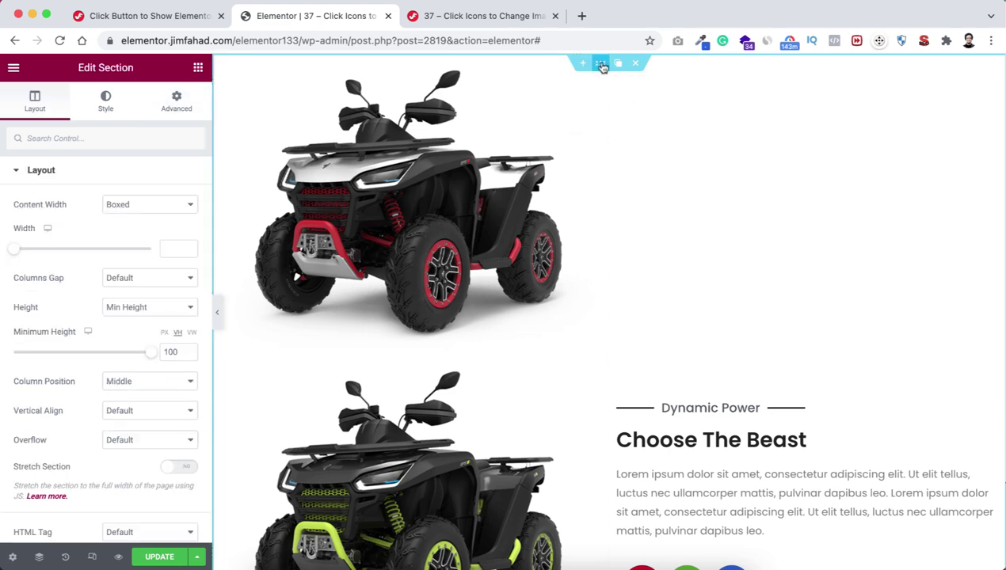
{"action": "left_click", "coordinate": [152, 105]}
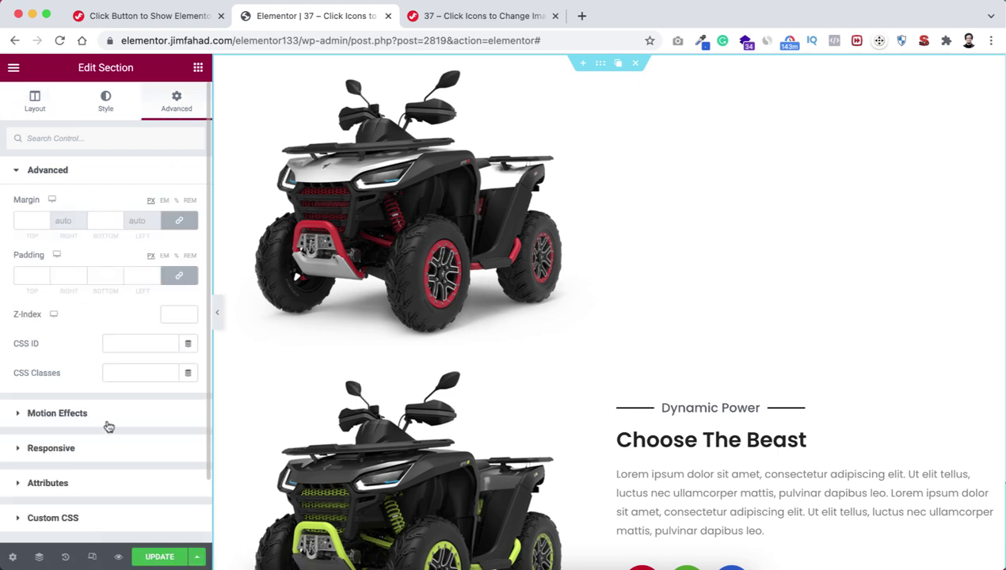
{"action": "scroll", "coordinate": [105, 425], "scroll_direction": "down", "scroll_amount": 2}
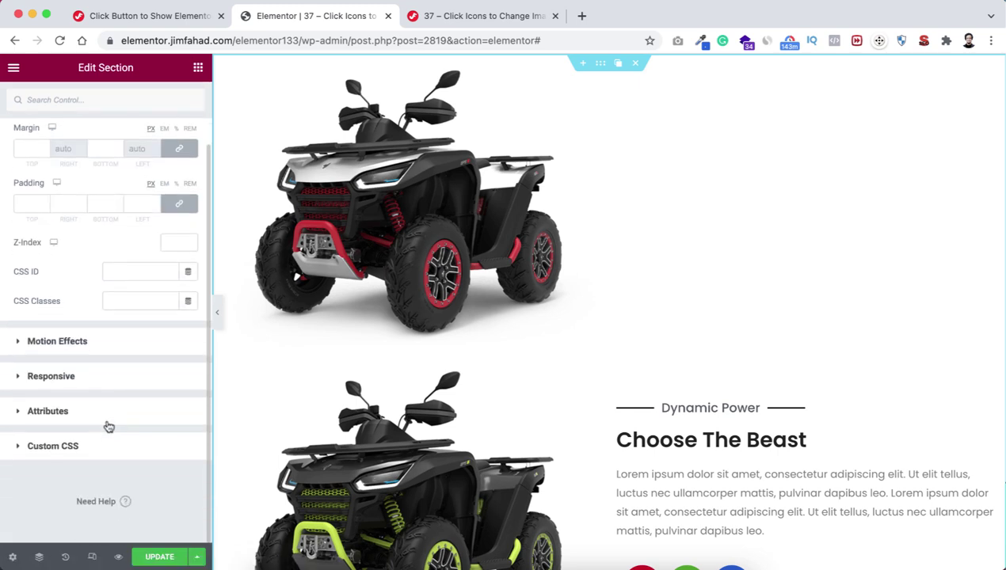
{"action": "left_click", "coordinate": [69, 447]}
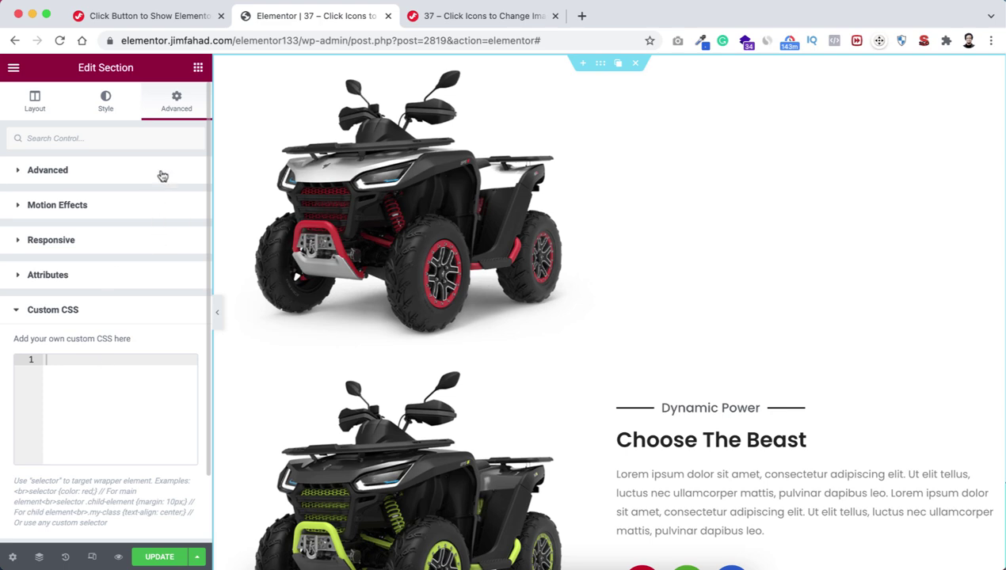
Copy the Initial Image Show/Hide CSS from the tutorial page and paste it into the section's custom CSS in Elementor.
{"action": "left_click", "coordinate": [156, 18]}
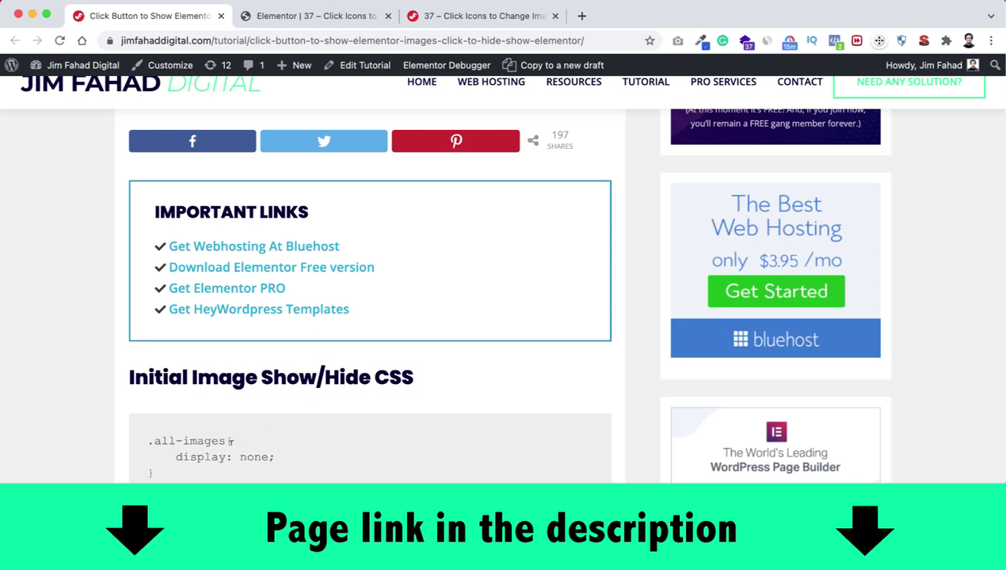
{"action": "scroll", "coordinate": [230, 441], "scroll_direction": "down", "scroll_amount": 3}
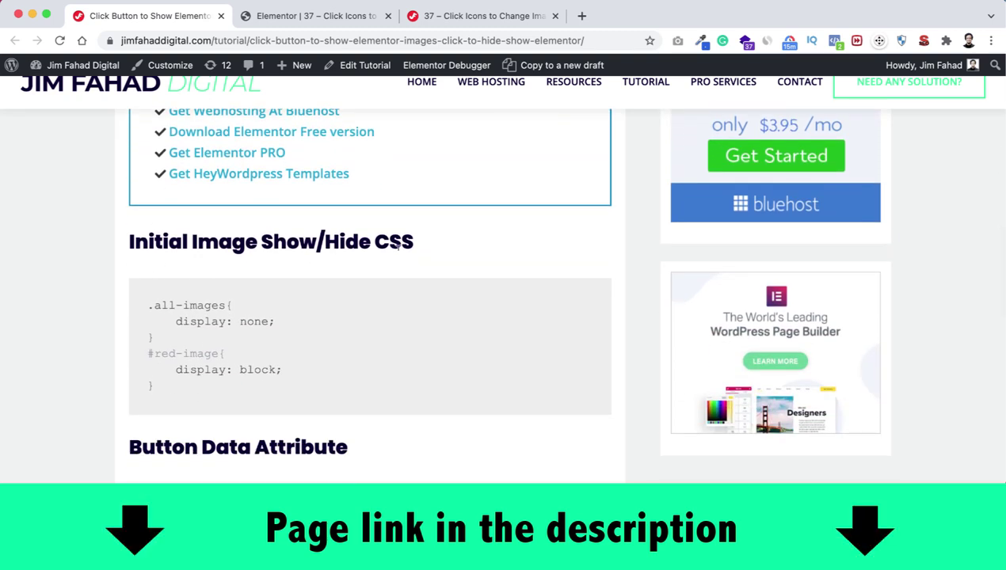
{"action": "left_click_drag", "start_coordinate": [148, 303], "coordinate": [177, 397]}
{"action": "key", "text": "ctrl+c"}
{"action": "left_click", "coordinate": [282, 19]}
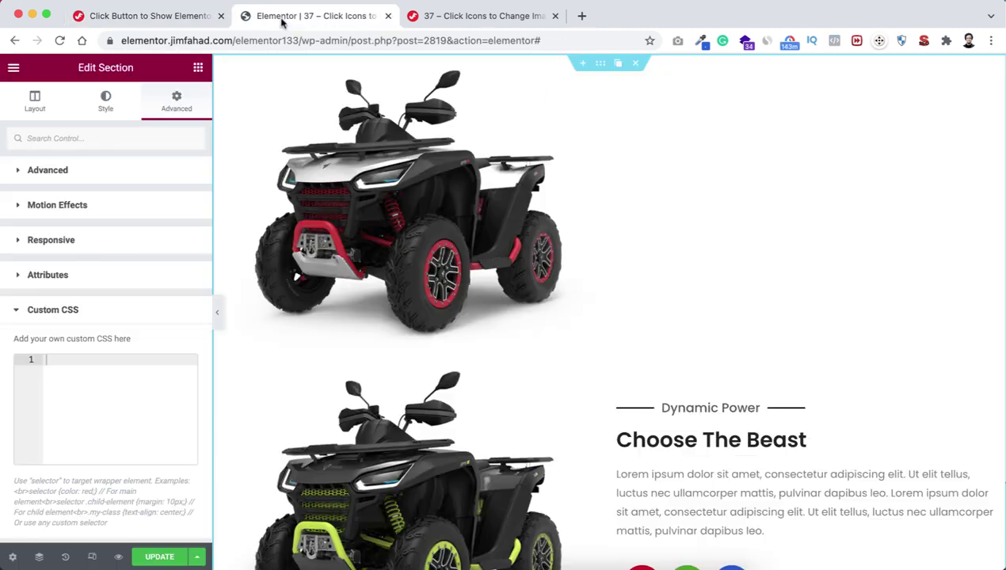
{"action": "left_click", "coordinate": [78, 359]}
{"action": "key", "text": "ctrl+v"}
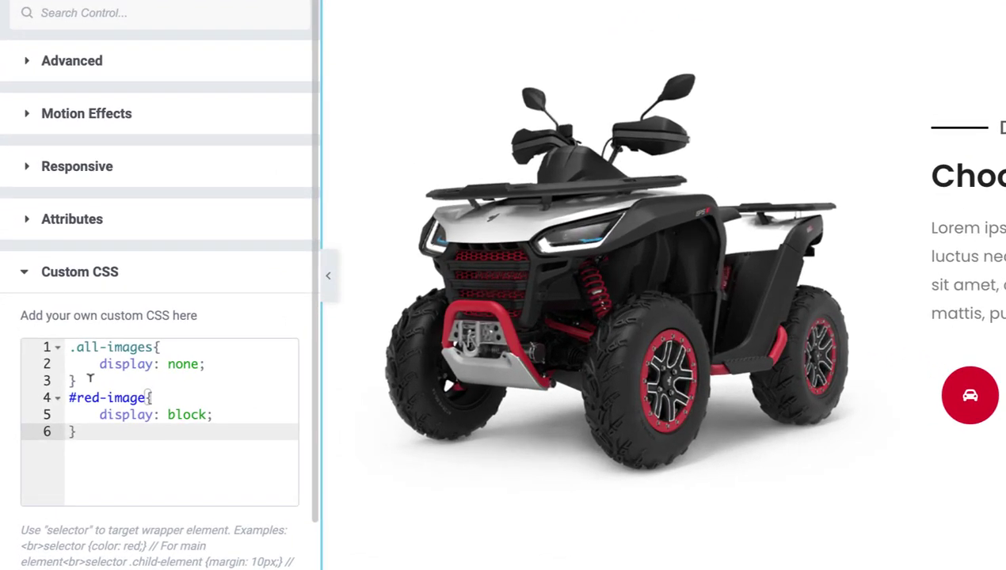
Try green-image and blue-image in place of red-image as the ID in the custom CSS display: block rule.
{"action": "left_click_drag", "start_coordinate": [77, 381], "coordinate": [68, 347]}
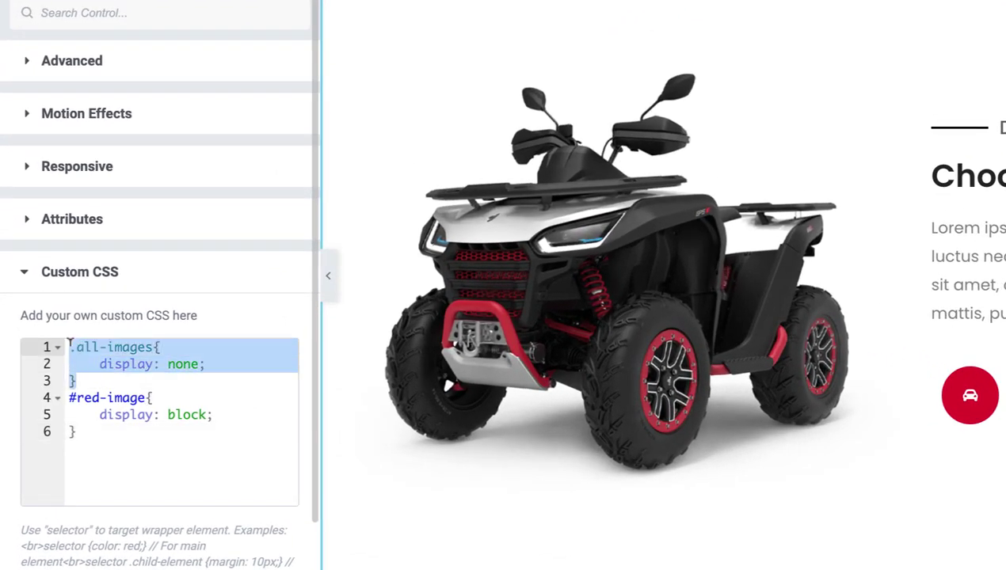
{"action": "left_click", "coordinate": [101, 397]}
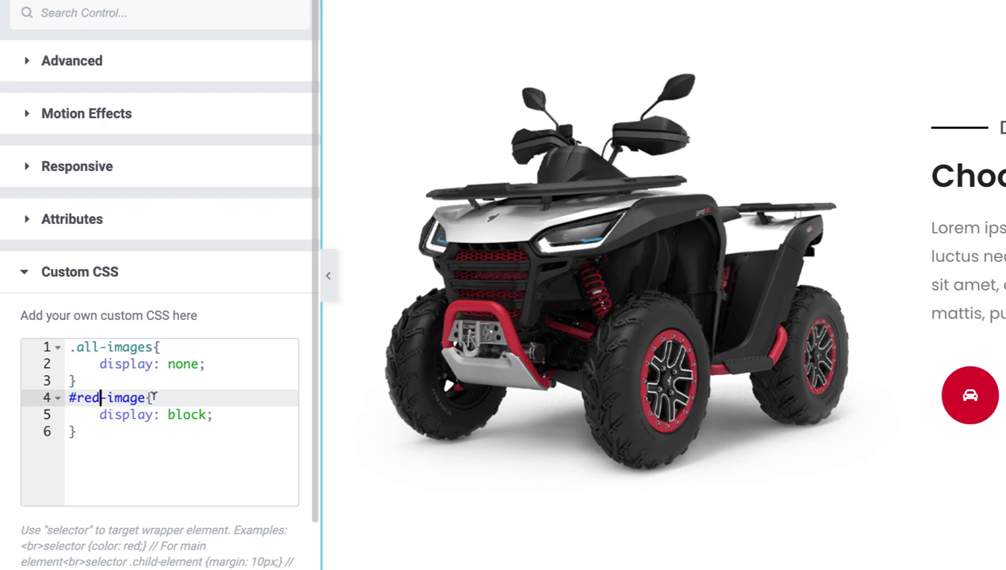
{"action": "left_click", "coordinate": [91, 397]}
{"action": "double_click", "coordinate": [89, 396]}
{"action": "type", "text": "green"}
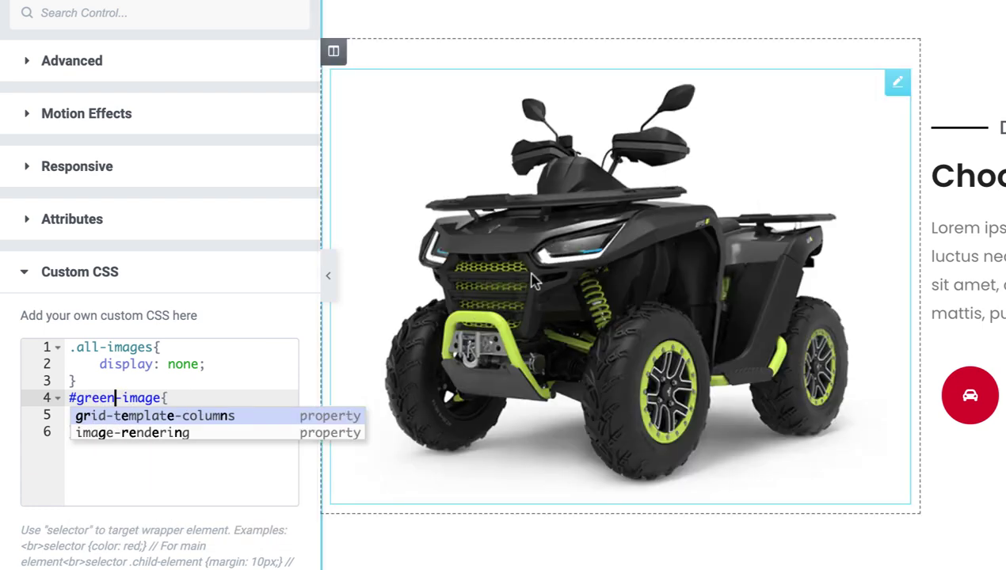
{"action": "double_click", "coordinate": [93, 398]}
{"action": "type", "text": "blue"}
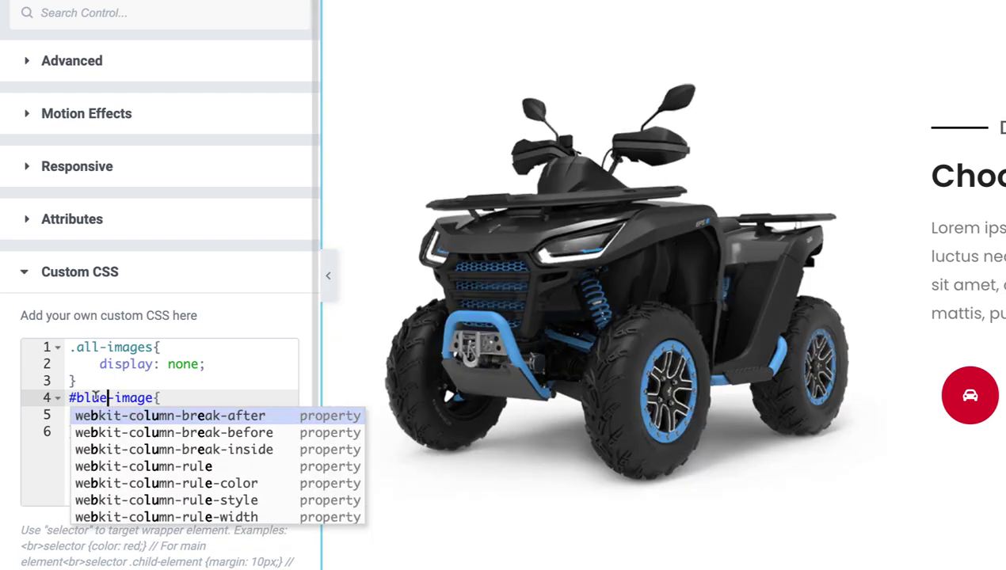
Change the ID in the custom CSS display: block rule back to red-image.
{"action": "left_click", "coordinate": [76, 397]}
{"action": "double_click", "coordinate": [86, 398]}
{"action": "type", "text": "red"}
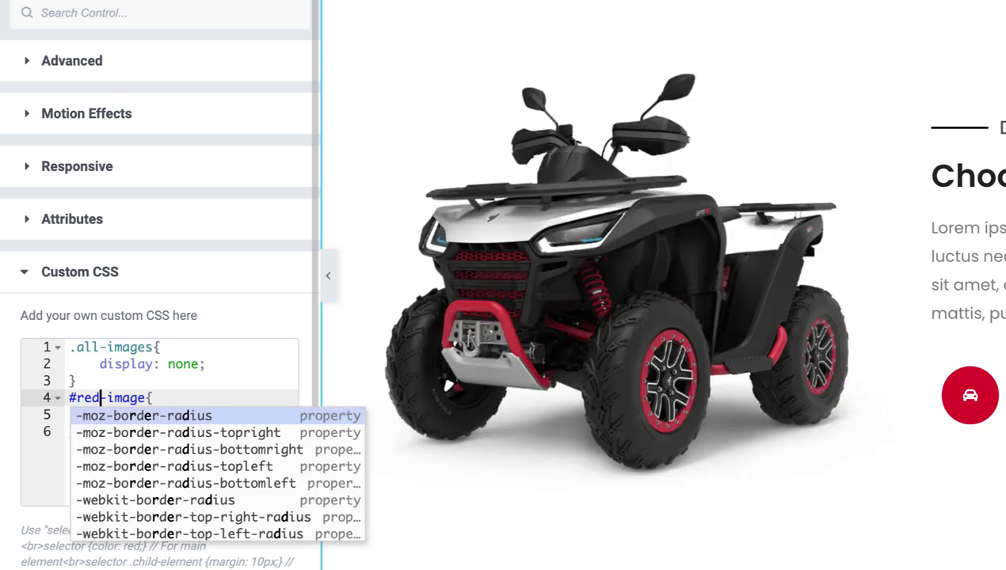
{"action": "left_click", "coordinate": [185, 391]}
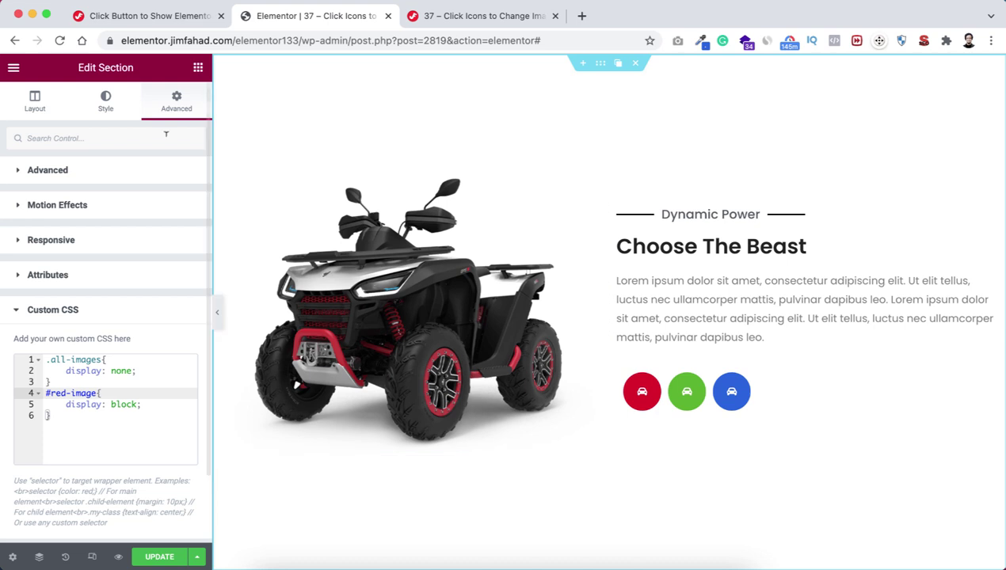
Search the widgets for html and add an HTML widget in a new section below the quad bike section.
{"action": "left_click", "coordinate": [199, 71]}
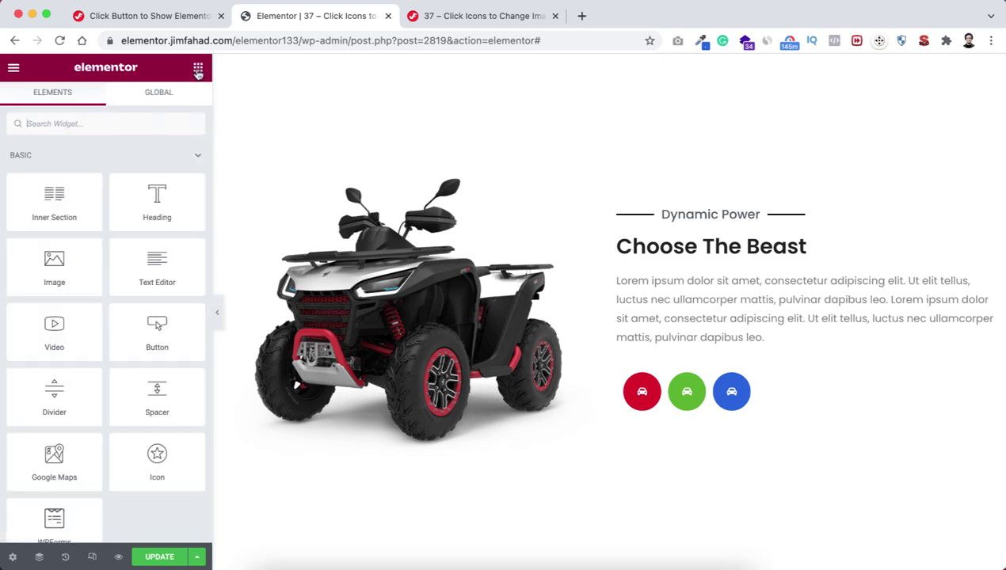
{"action": "type", "text": "html"}
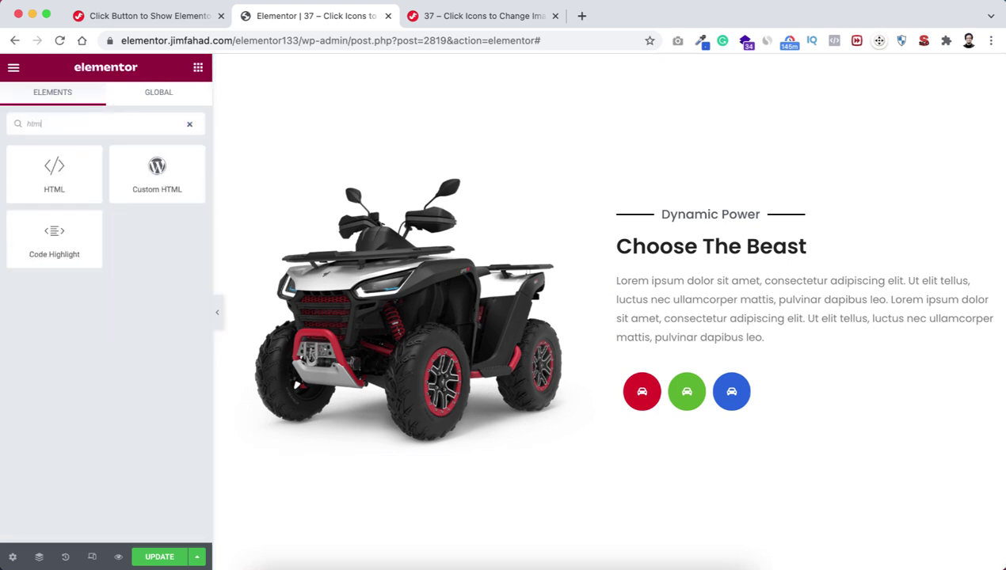
{"action": "left_click_drag", "start_coordinate": [55, 178], "coordinate": [645, 431]}
{"action": "scroll", "coordinate": [529, 400], "scroll_direction": "down", "scroll_amount": 3}
{"action": "scroll", "coordinate": [638, 434], "scroll_direction": "down", "scroll_amount": 2}
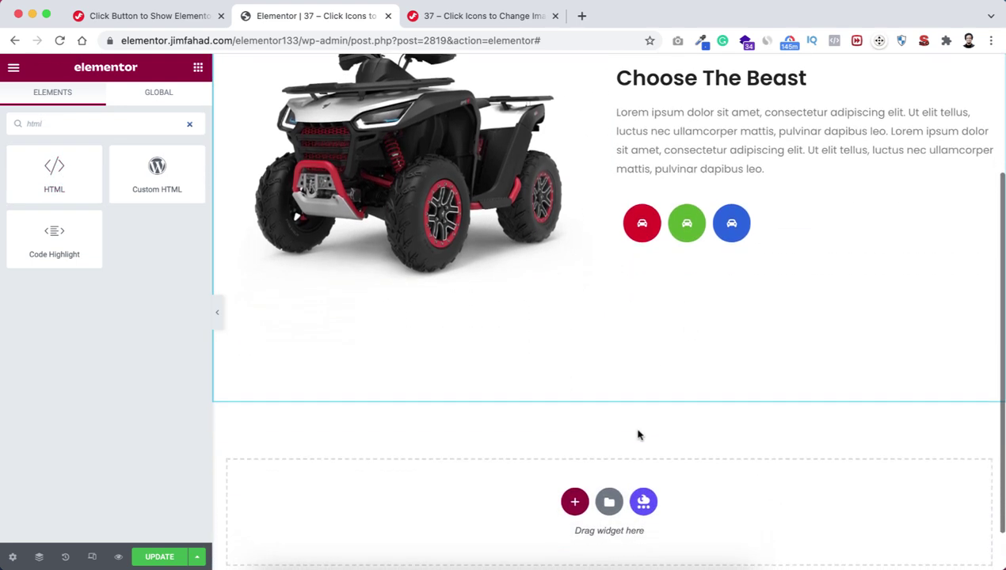
{"action": "left_click_drag", "start_coordinate": [50, 168], "coordinate": [494, 490]}
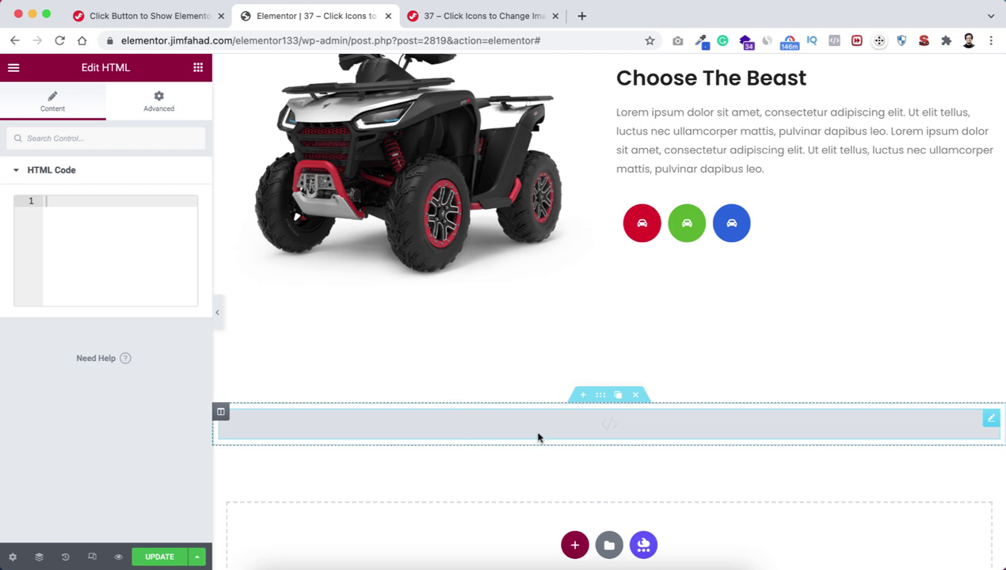
Copy the Dynamic Image Hide/Show JS from the tutorial page, paste it into the HTML widget's code and review it.
{"action": "left_click", "coordinate": [165, 19]}
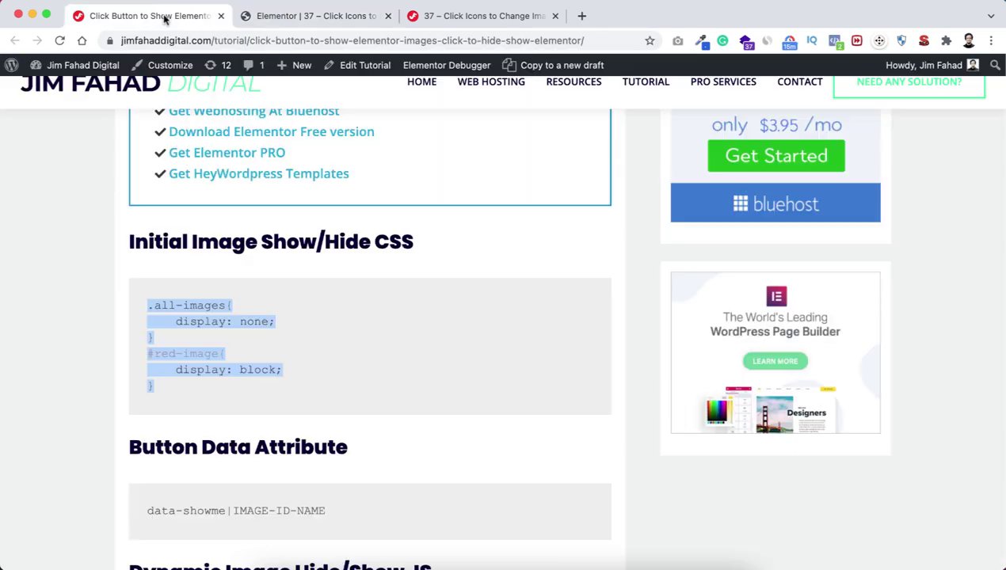
{"action": "left_click", "coordinate": [95, 352]}
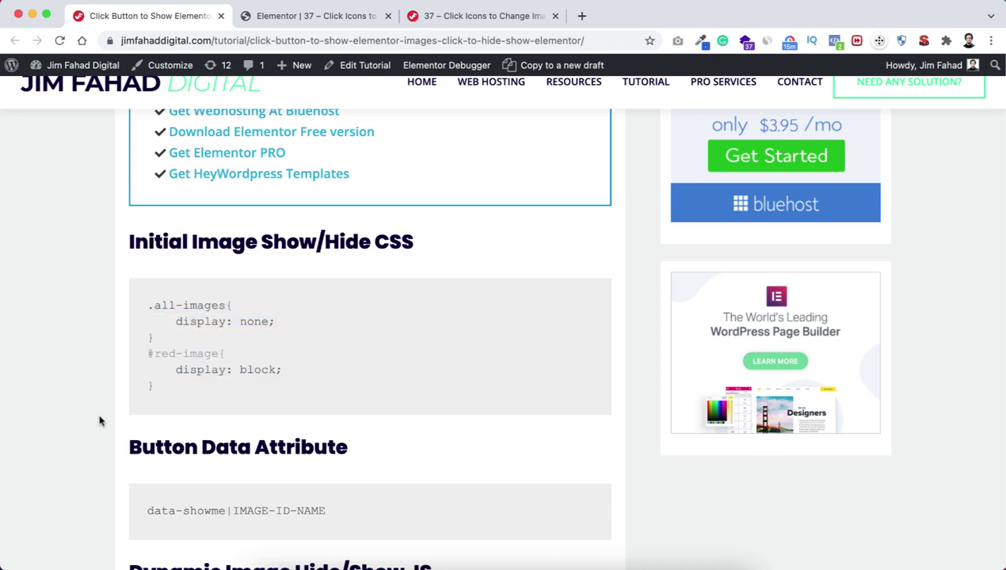
{"action": "scroll", "coordinate": [100, 421], "scroll_direction": "down", "scroll_amount": 10}
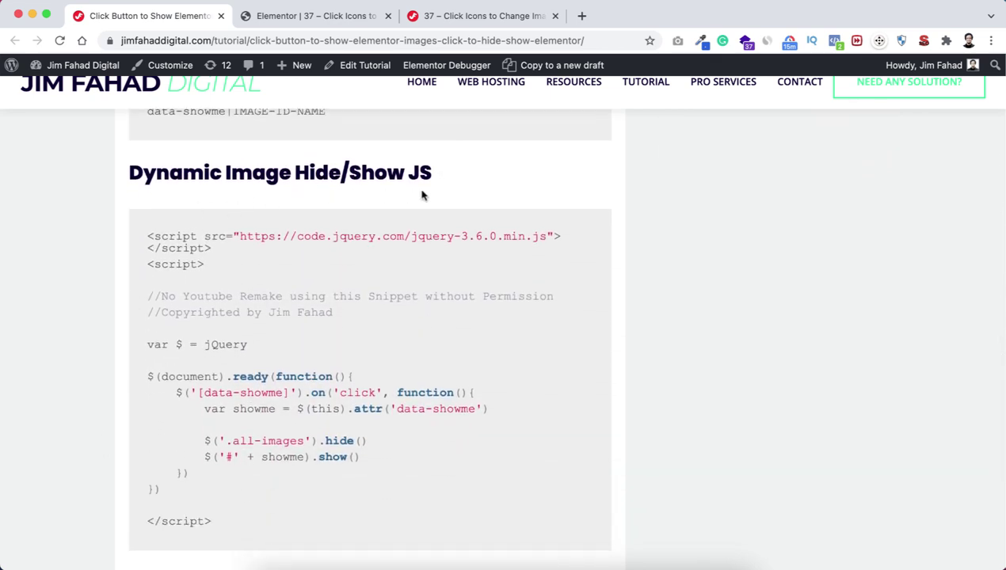
{"action": "left_click_drag", "start_coordinate": [146, 235], "coordinate": [234, 523]}
{"action": "key", "text": "super+c"}
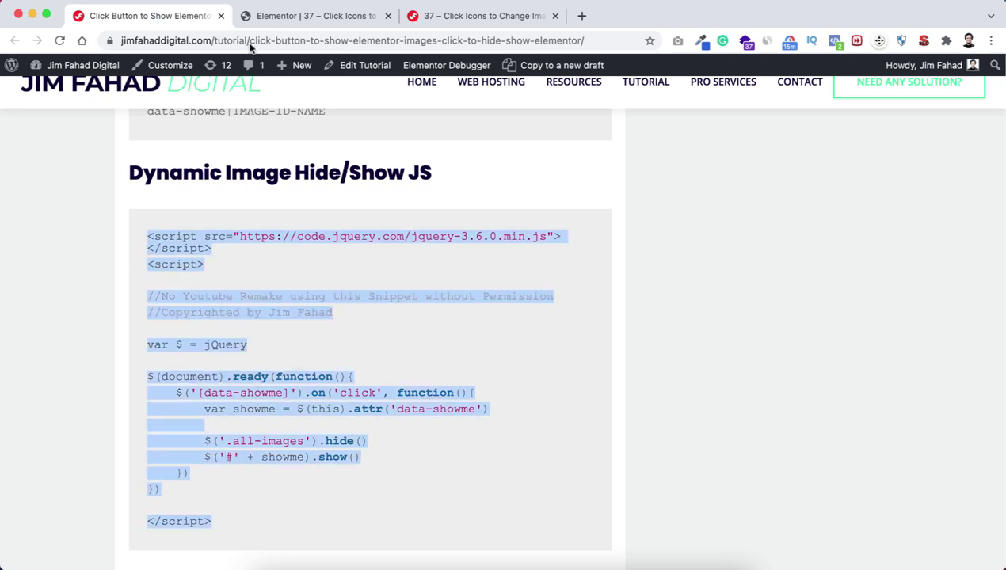
{"action": "left_click", "coordinate": [315, 15]}
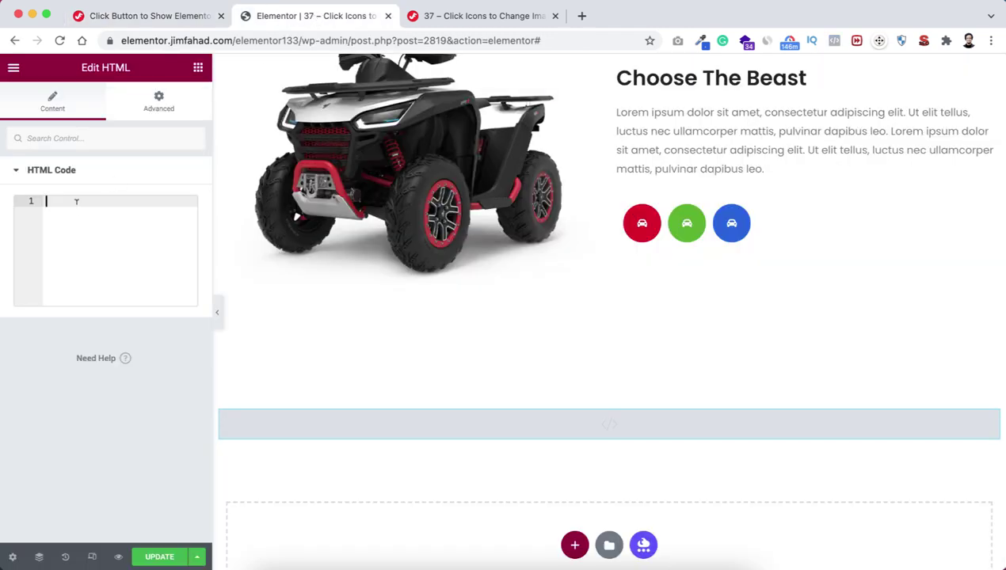
{"action": "key", "text": "super+v"}
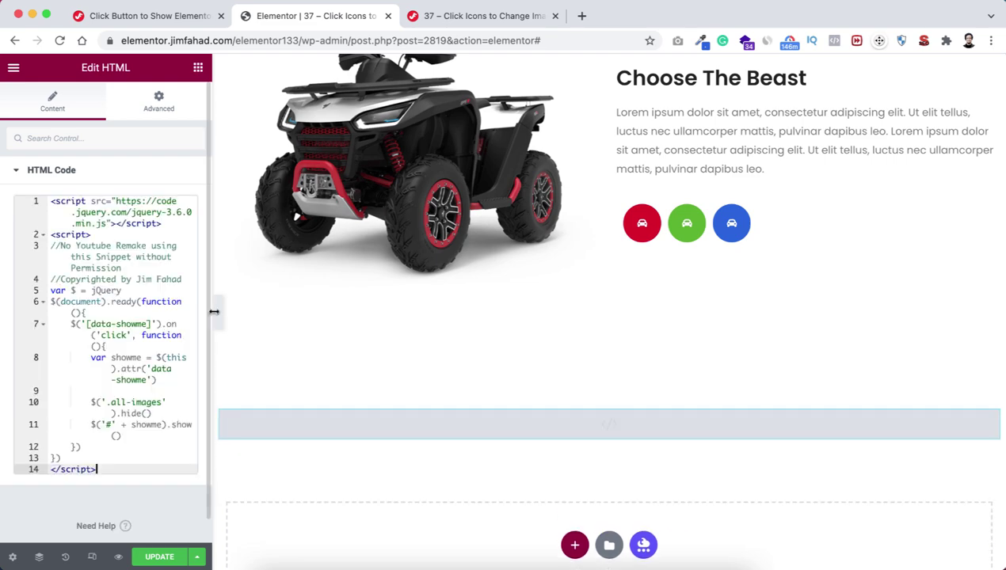
{"action": "left_click_drag", "start_coordinate": [211, 281], "coordinate": [427, 290]}
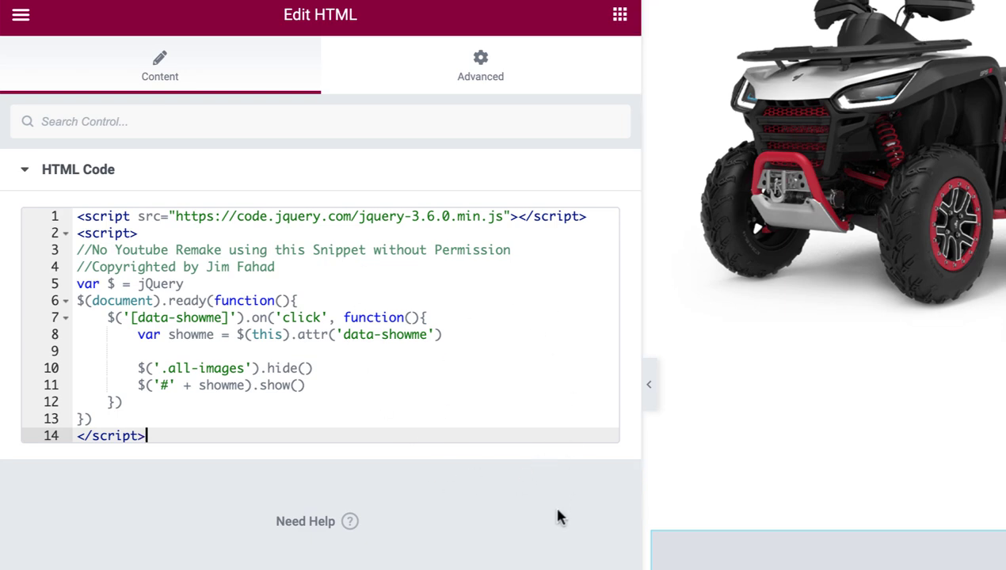
{"action": "left_click_drag", "start_coordinate": [640, 532], "coordinate": [364, 550]}
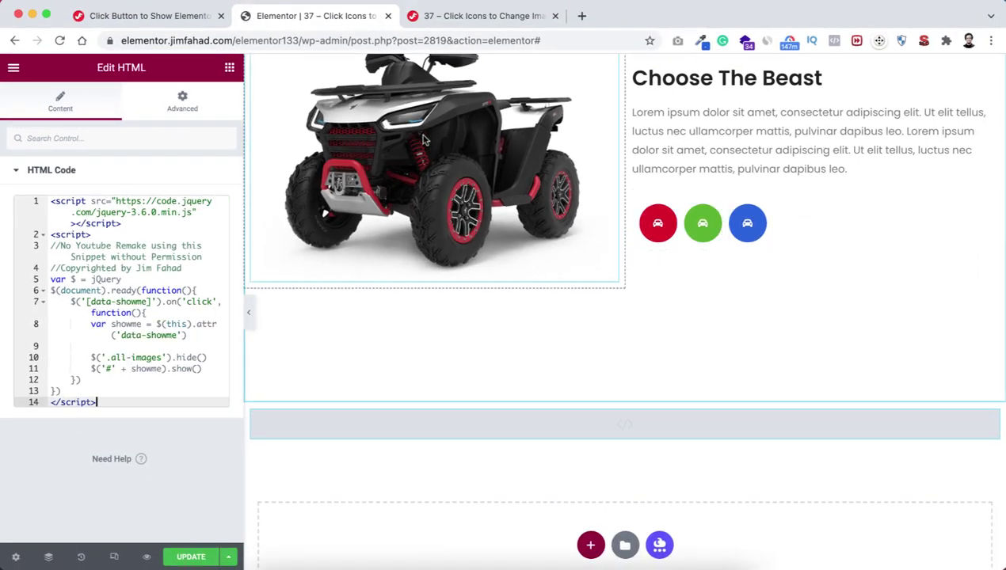
Open the custom attributes in the red car-icon button's advanced settings.
{"action": "scroll", "coordinate": [517, 164], "scroll_direction": "up", "scroll_amount": 3}
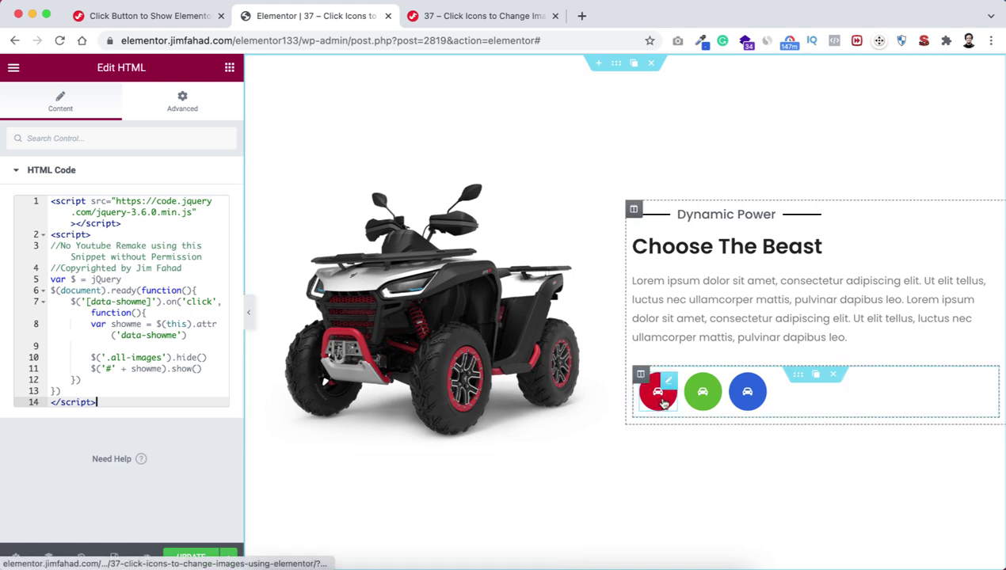
{"action": "mouse_move", "coordinate": [672, 385]}
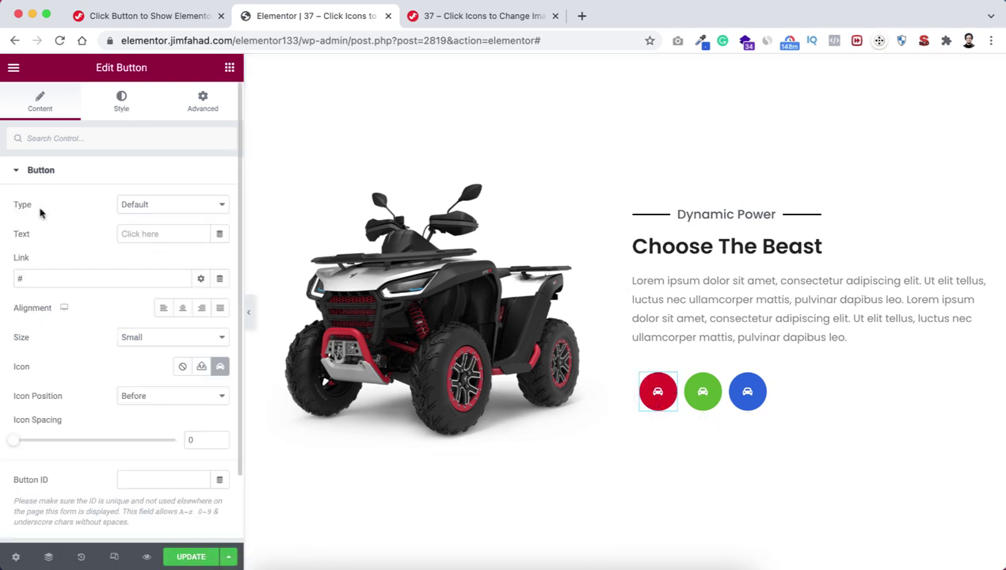
{"action": "left_click", "coordinate": [194, 111]}
{"action": "scroll", "coordinate": [110, 411], "scroll_direction": "down", "scroll_amount": 6}
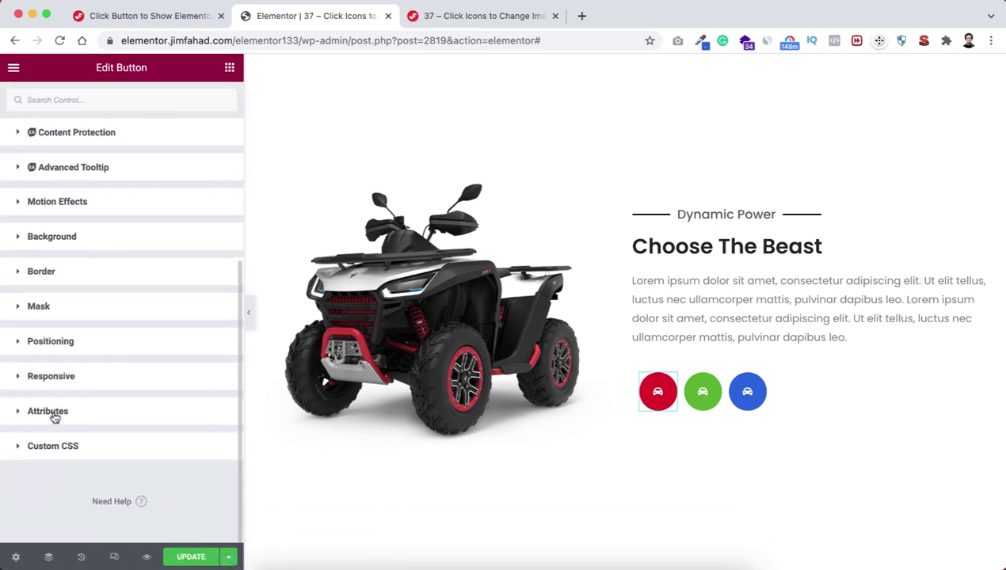
{"action": "left_click", "coordinate": [51, 413]}
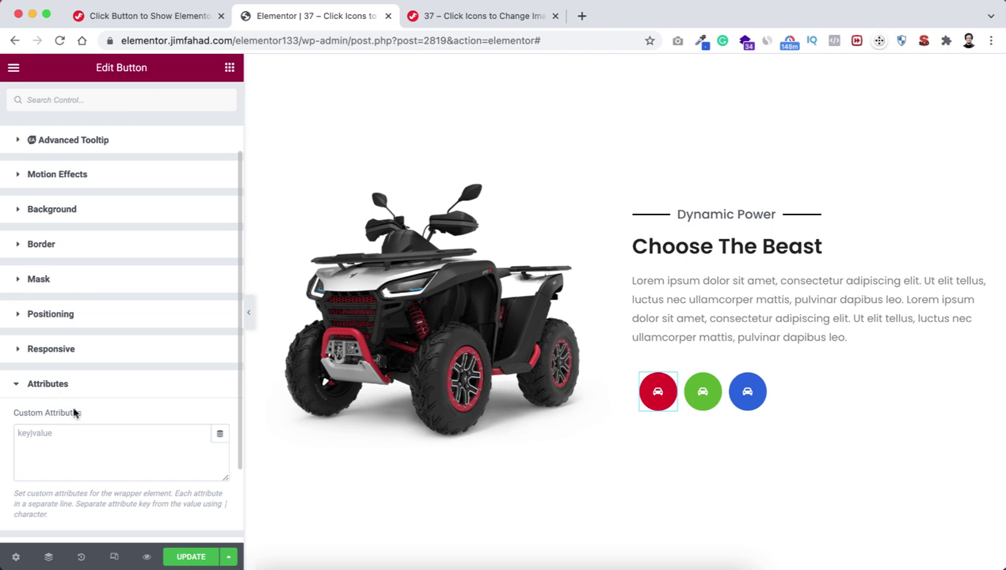
Copy the Button Data Attribute snippet data-showme|IMAGE-ID-NAME from the tutorial page and paste it into the red button's custom attributes.
{"action": "left_click", "coordinate": [143, 25]}
{"action": "left_click", "coordinate": [105, 257]}
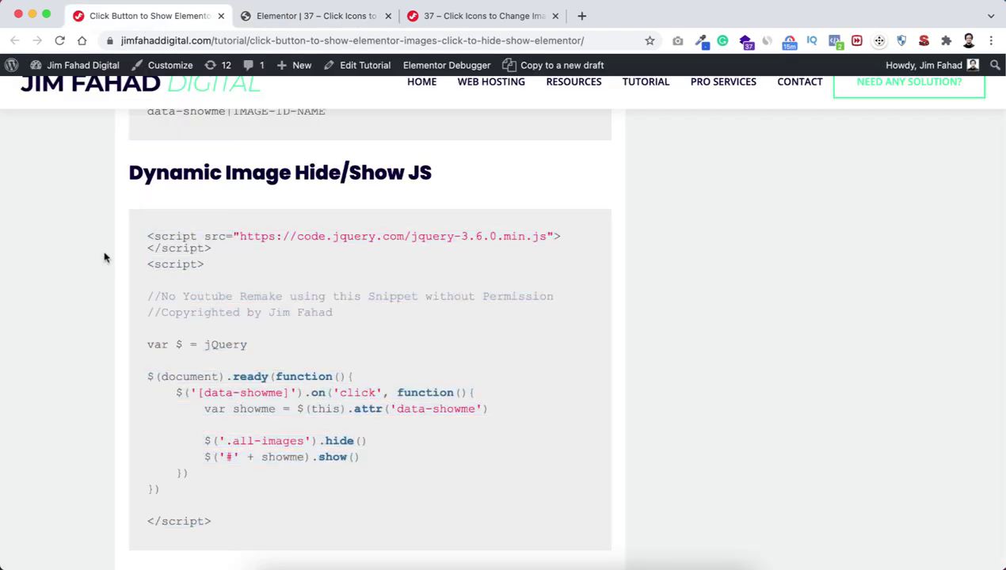
{"action": "scroll", "coordinate": [103, 256], "scroll_direction": "up", "scroll_amount": 4}
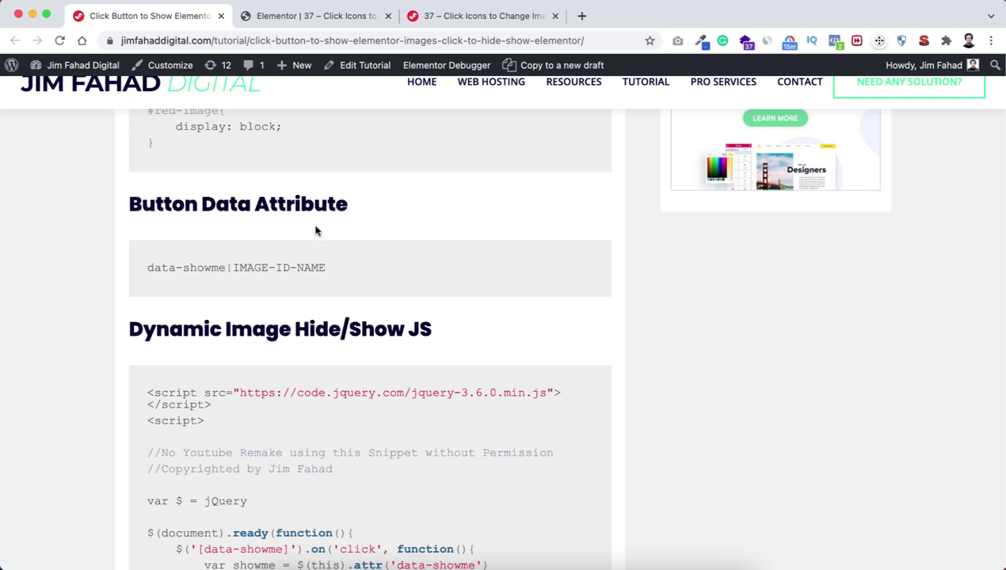
{"action": "left_click_drag", "start_coordinate": [149, 268], "coordinate": [336, 272]}
{"action": "key", "text": "super+c"}
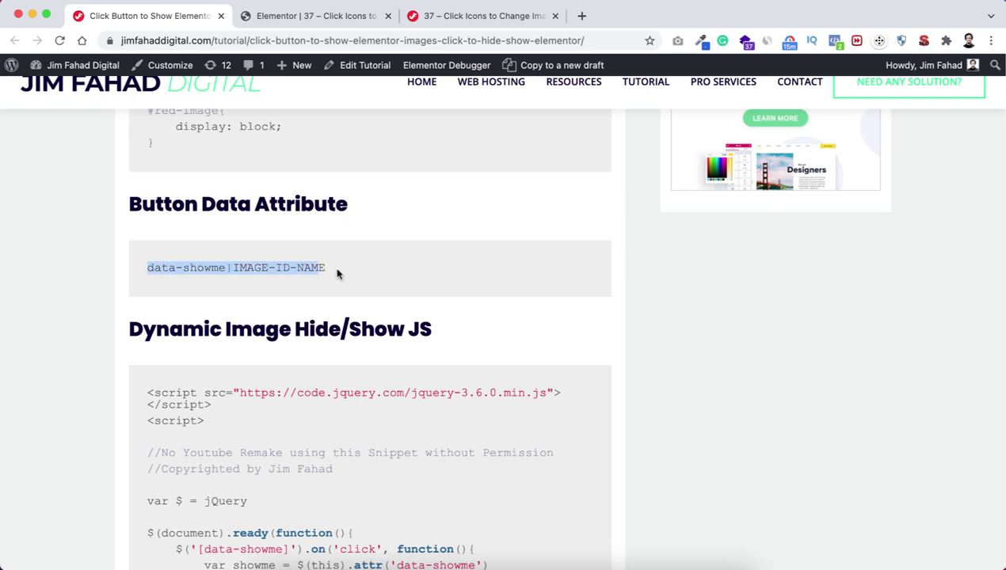
{"action": "left_click", "coordinate": [287, 15]}
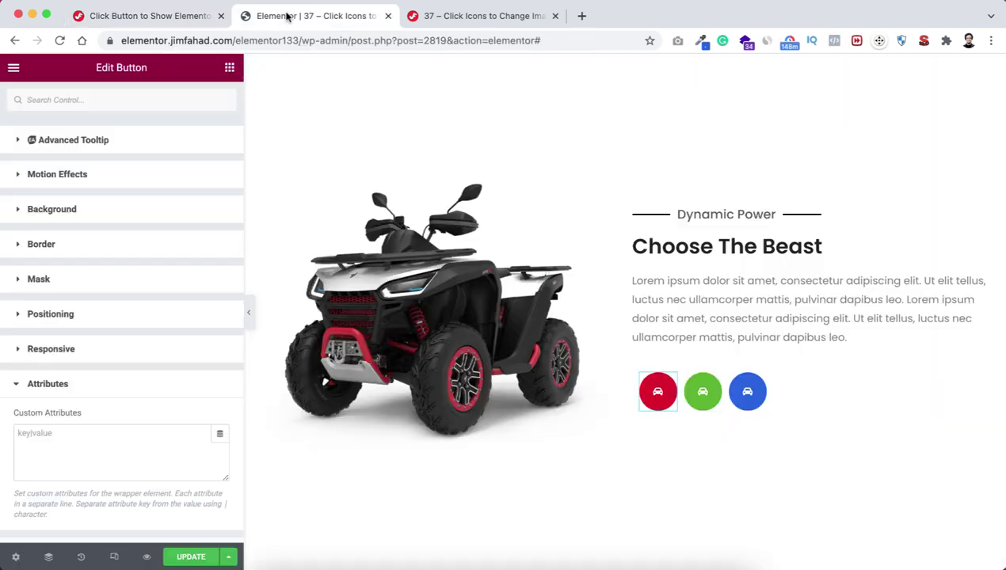
{"action": "left_click", "coordinate": [39, 436]}
{"action": "key", "text": "super+v"}
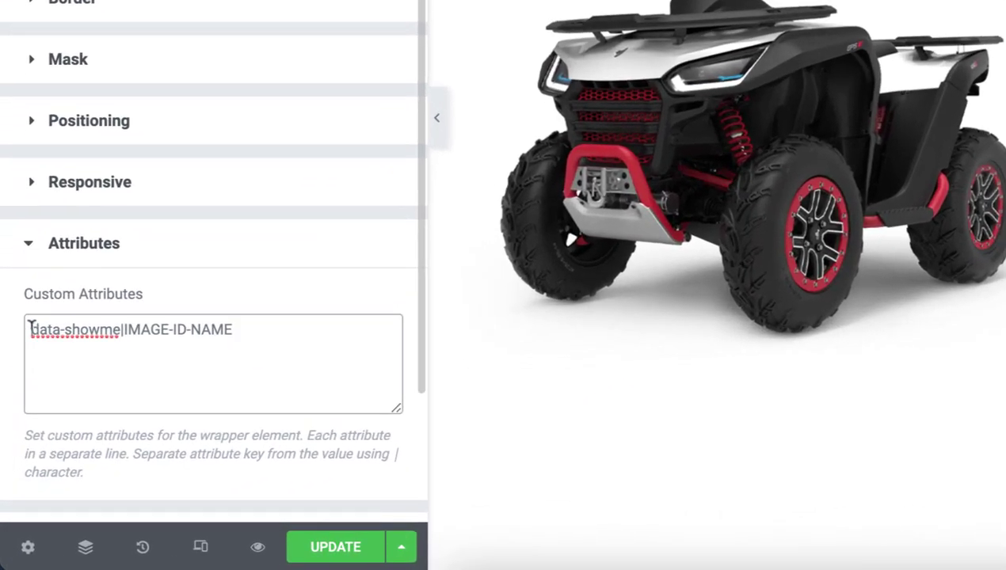
Replace the IMAGE-ID-NAME placeholder in the red button's data-showme attribute with red-image.
{"action": "left_click_drag", "start_coordinate": [30, 326], "coordinate": [118, 327]}
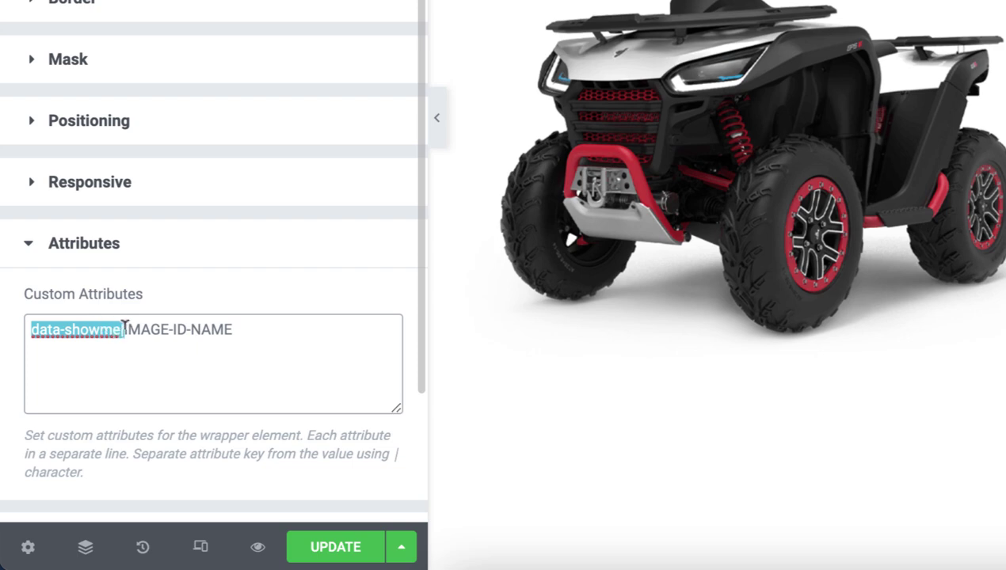
{"action": "left_click", "coordinate": [197, 327]}
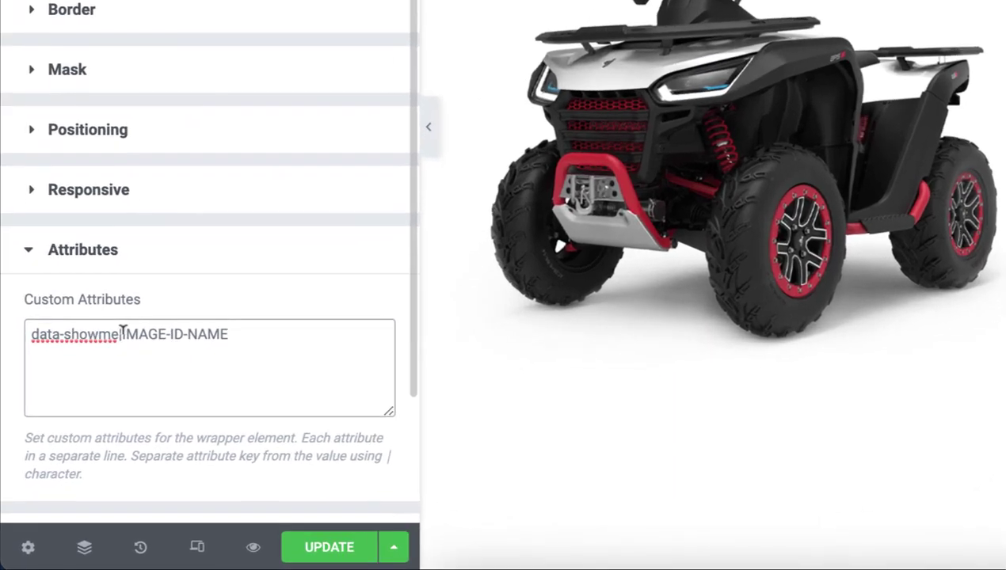
{"action": "left_click_drag", "start_coordinate": [71, 433], "coordinate": [81, 434]}
{"action": "left_click_drag", "start_coordinate": [142, 333], "coordinate": [243, 328]}
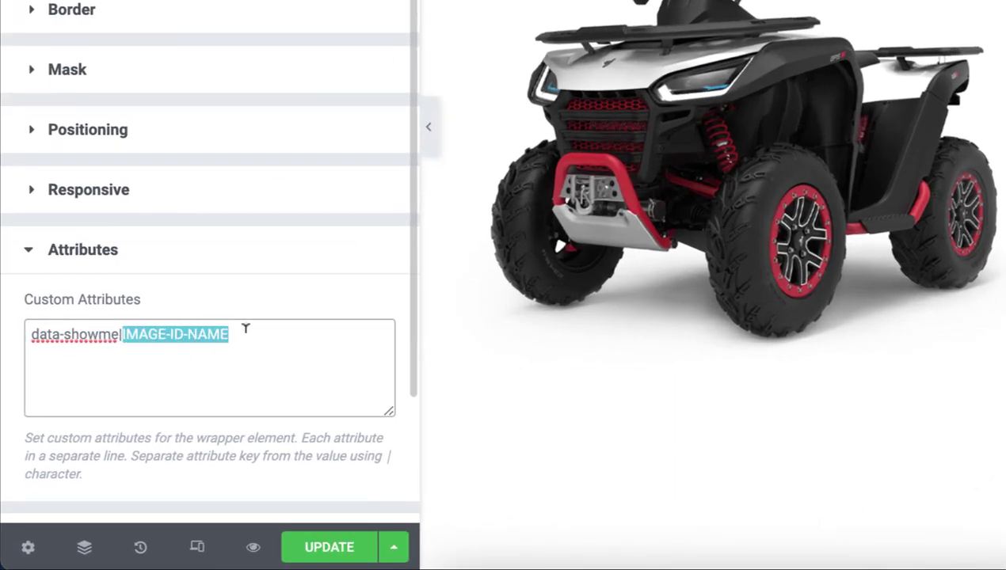
{"action": "key", "text": "BackSpace"}
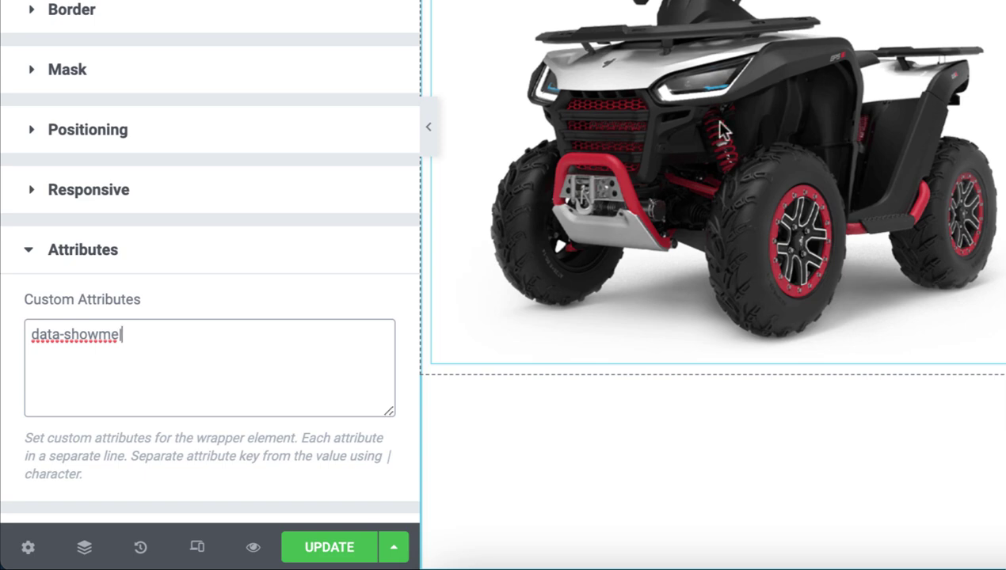
{"action": "type", "text": "r"}
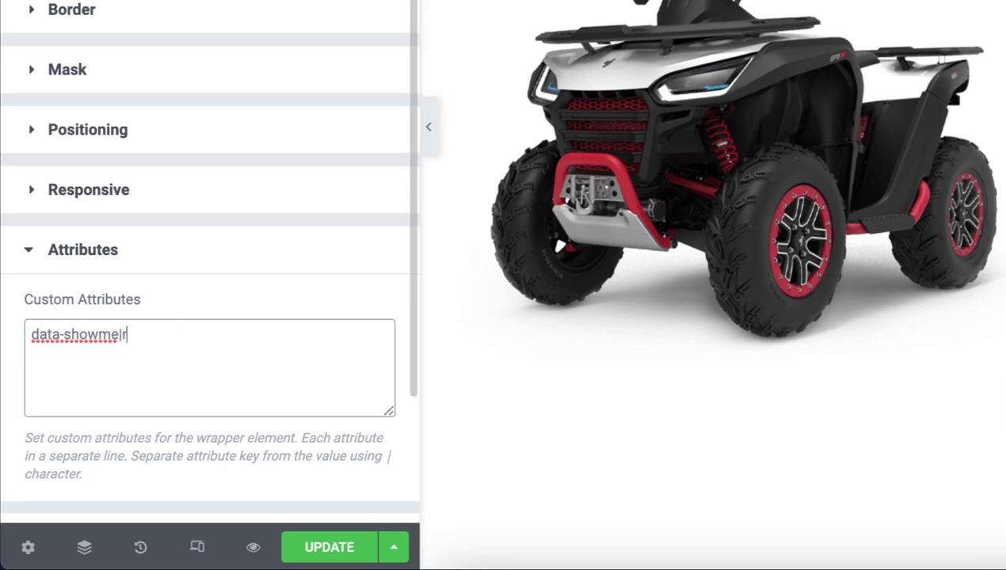
{"action": "type", "text": "red-image"}
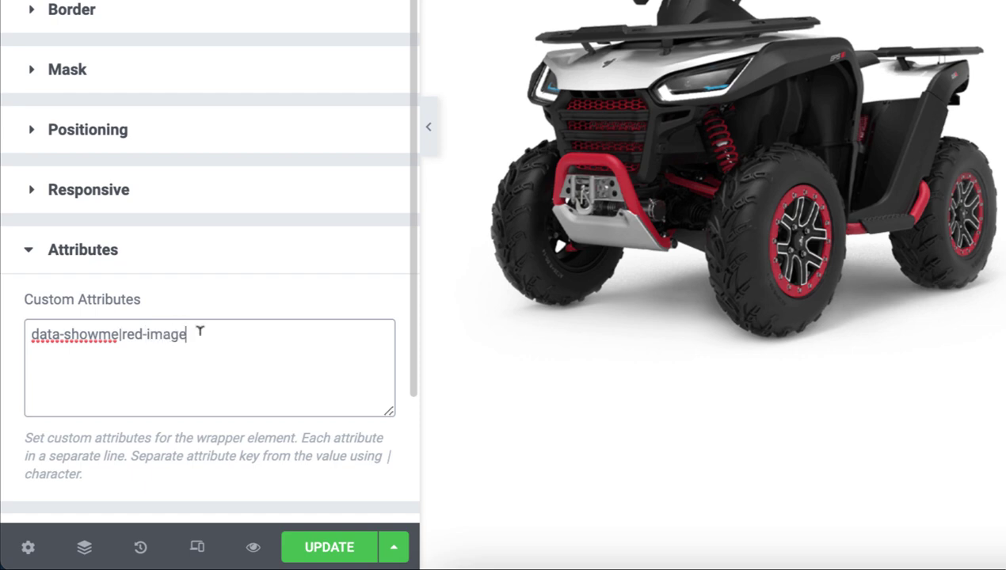
Copy the red button's custom attribute to the green car-icon button and change it to data-showme|green-image.
{"action": "left_click_drag", "start_coordinate": [199, 333], "coordinate": [27, 337]}
{"action": "key", "text": "super+c"}
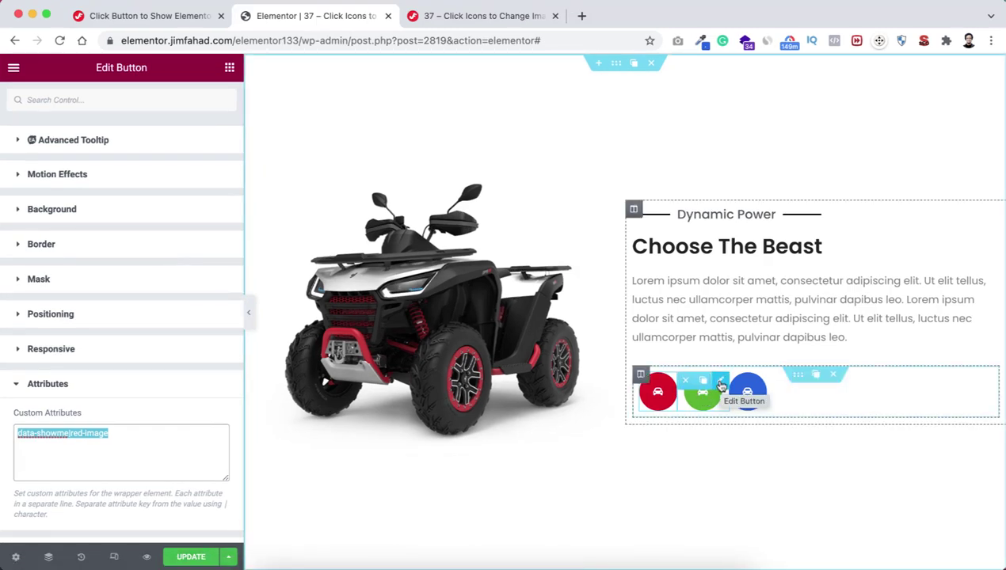
{"action": "left_click", "coordinate": [721, 383]}
{"action": "left_click", "coordinate": [203, 101]}
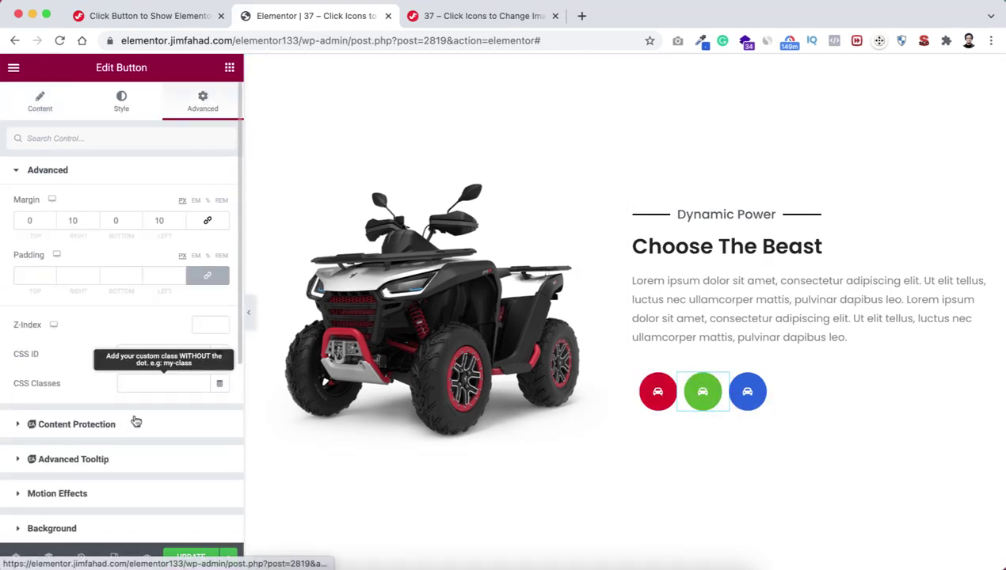
{"action": "scroll", "coordinate": [134, 420], "scroll_direction": "down", "scroll_amount": 5}
{"action": "left_click", "coordinate": [79, 414]}
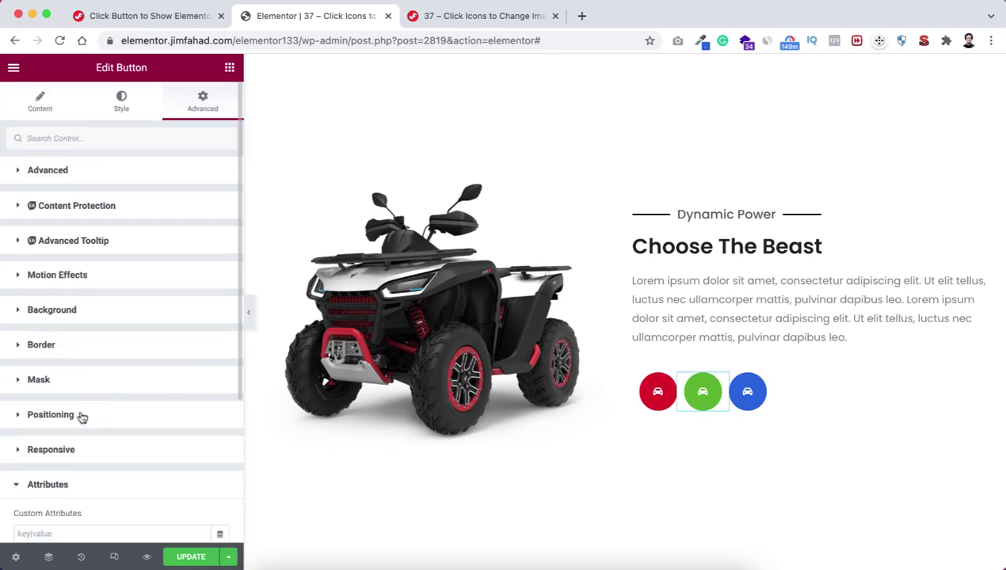
{"action": "scroll", "coordinate": [80, 417], "scroll_direction": "down", "scroll_amount": 2}
{"action": "left_click", "coordinate": [52, 451]}
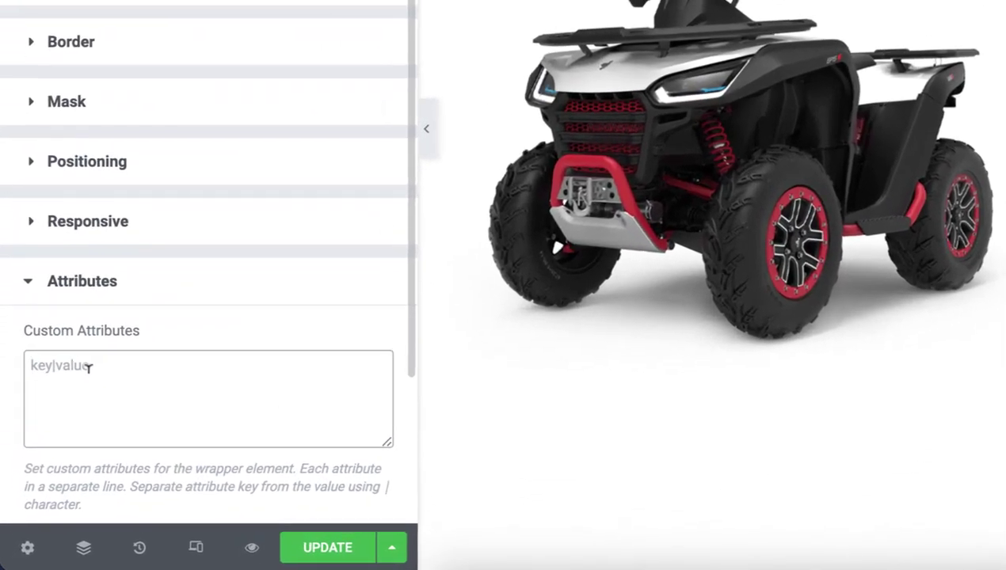
{"action": "key", "text": "super+v"}
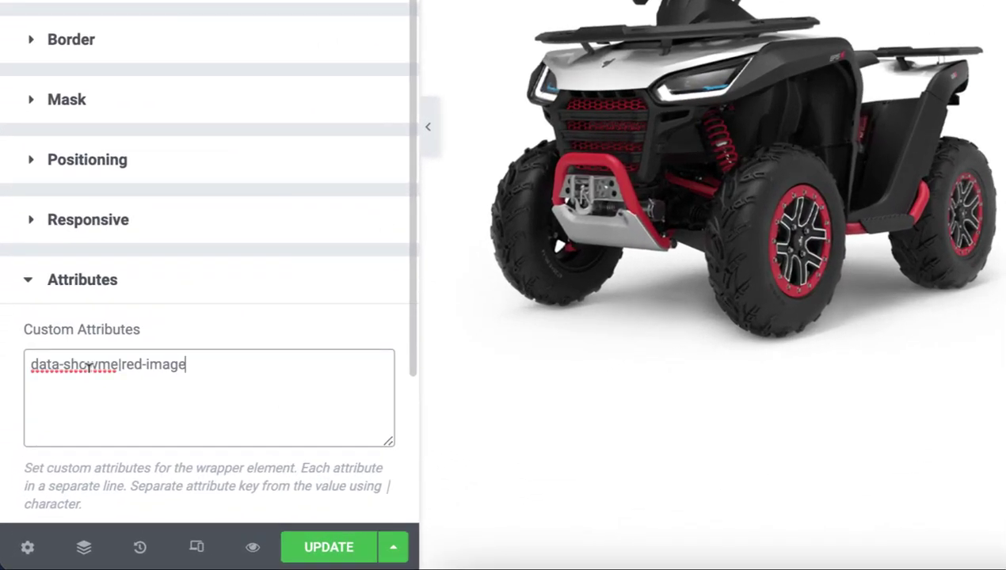
{"action": "double_click", "coordinate": [131, 363]}
{"action": "type", "text": "green"}
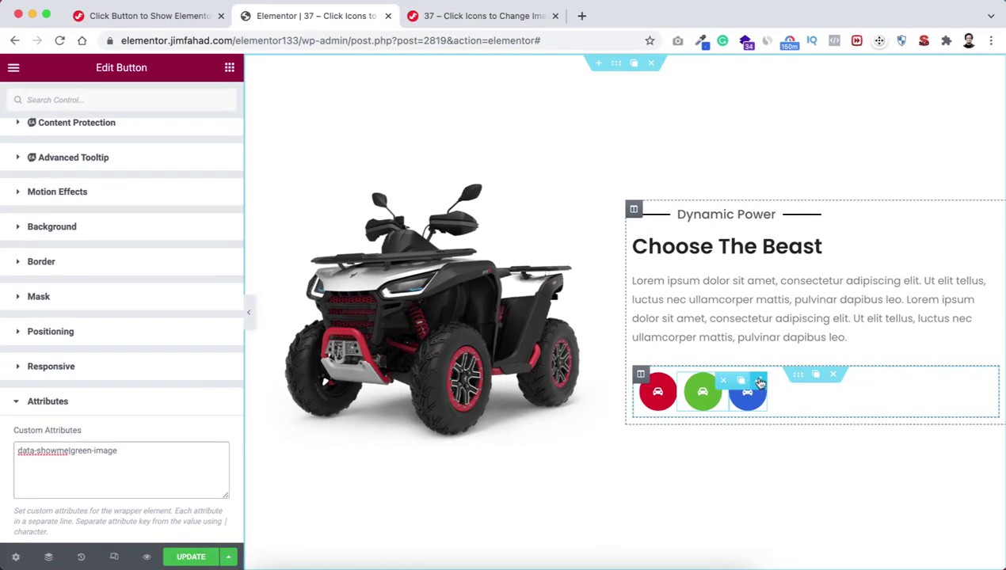
Paste the copied attribute into the blue car-icon button's custom attributes and change it to data-showme|blue-image.
{"action": "left_click", "coordinate": [759, 383]}
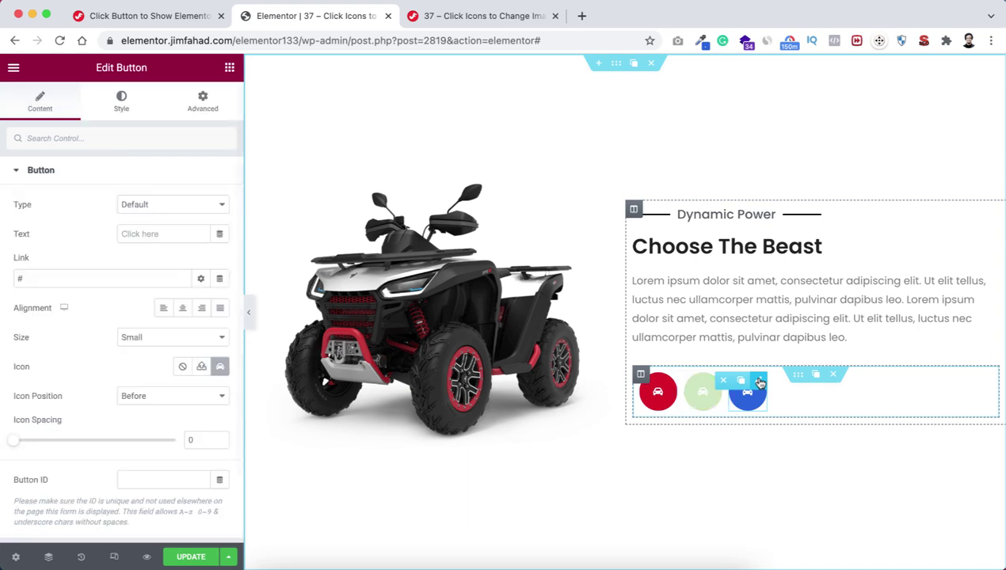
{"action": "left_click", "coordinate": [204, 114]}
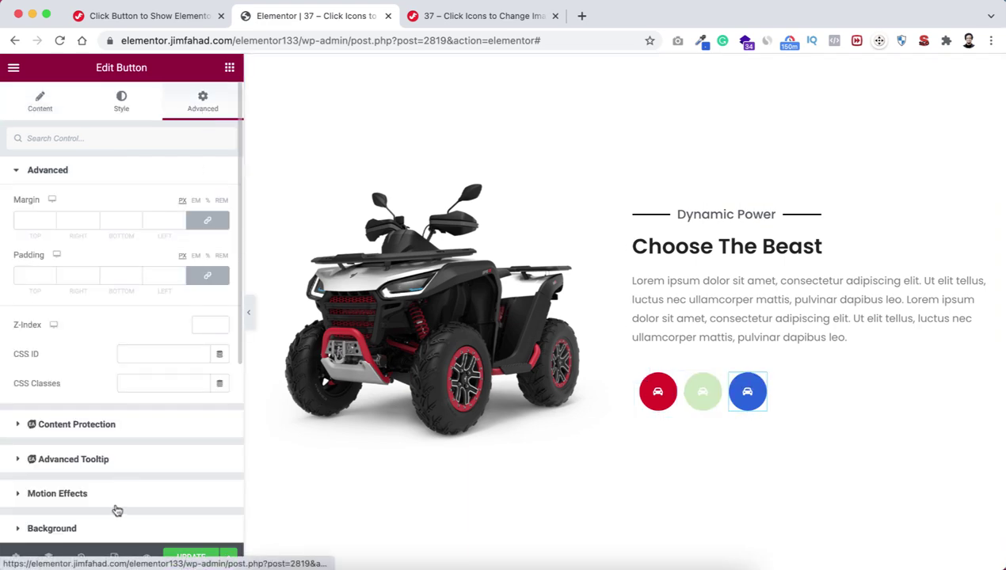
{"action": "scroll", "coordinate": [116, 509], "scroll_direction": "down", "scroll_amount": 5}
{"action": "left_click", "coordinate": [72, 414]}
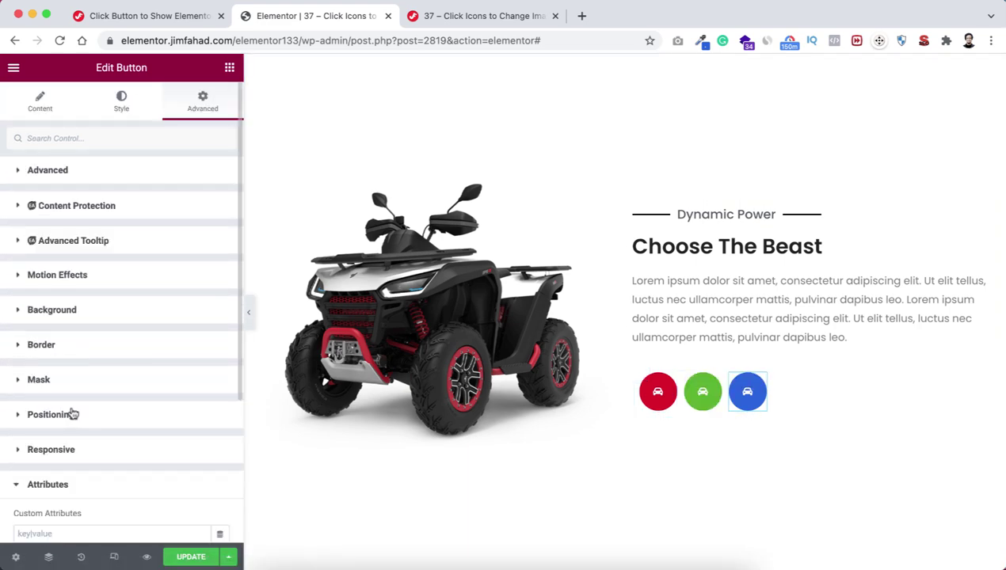
{"action": "scroll", "coordinate": [72, 413], "scroll_direction": "down", "scroll_amount": 3}
{"action": "left_click", "coordinate": [67, 418]}
{"action": "key", "text": "ctrl+v"}
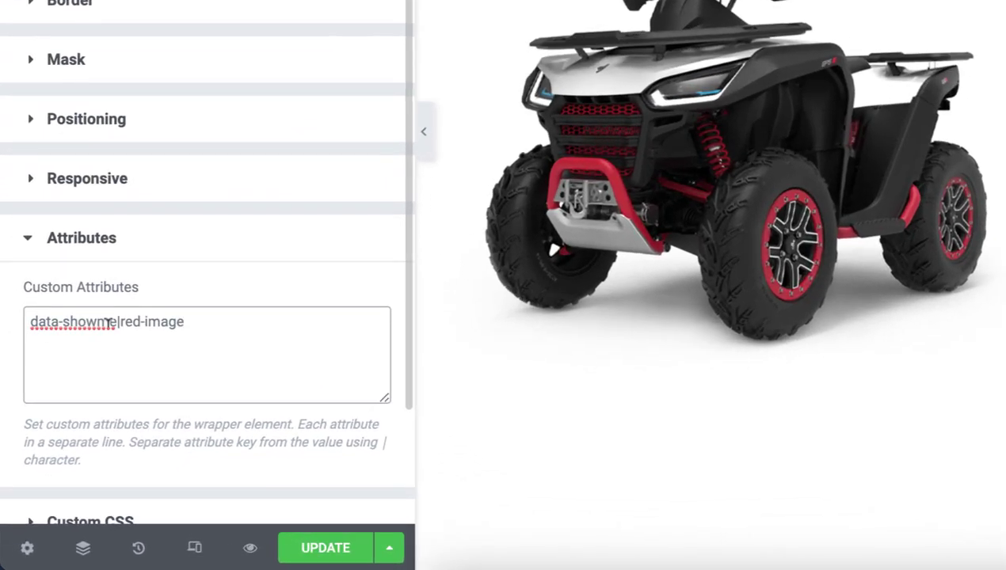
{"action": "double_click", "coordinate": [129, 318]}
{"action": "type", "text": "blue"}
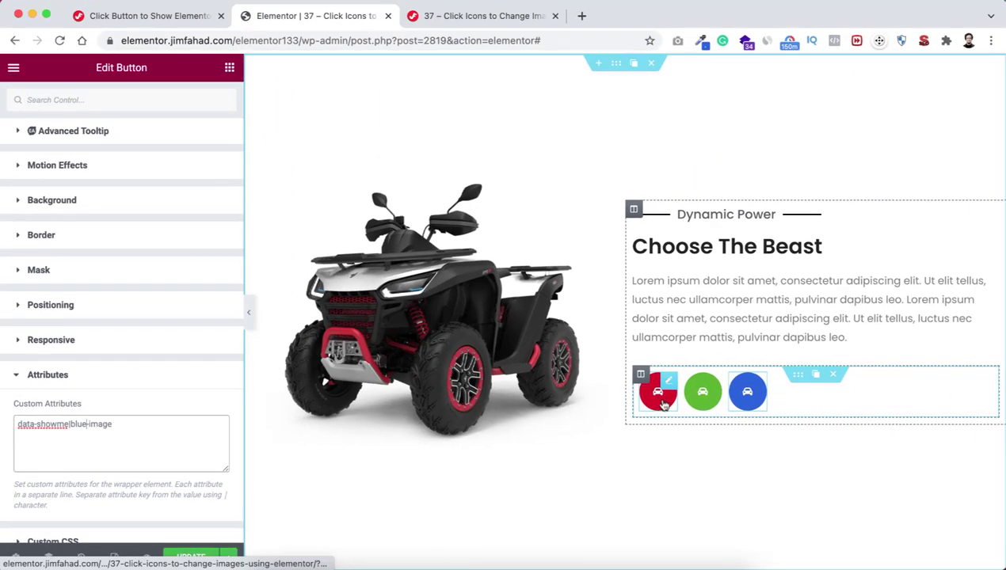
Update the page with the new button attributes and open its preview.
{"action": "left_click", "coordinate": [661, 396]}
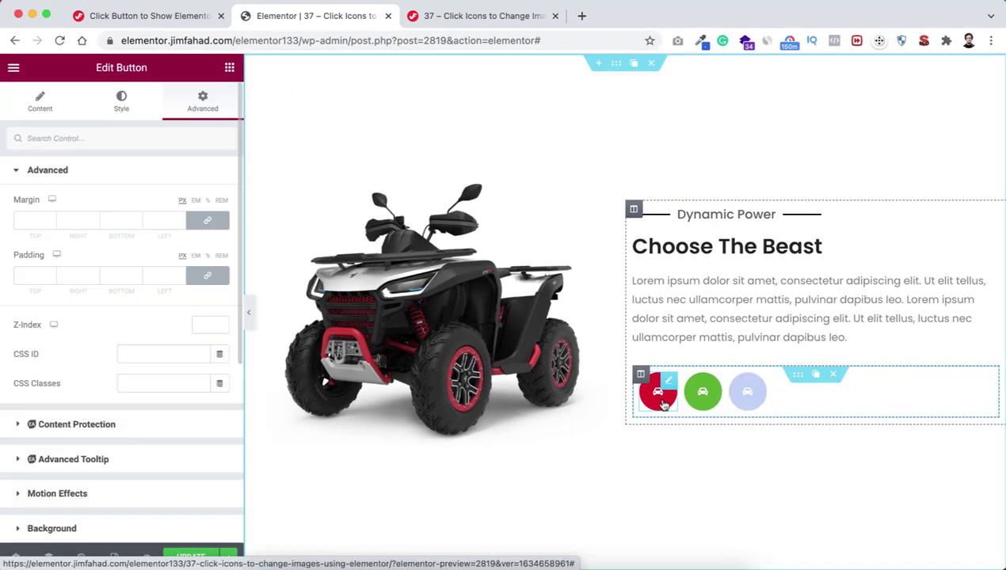
{"action": "left_click", "coordinate": [703, 393]}
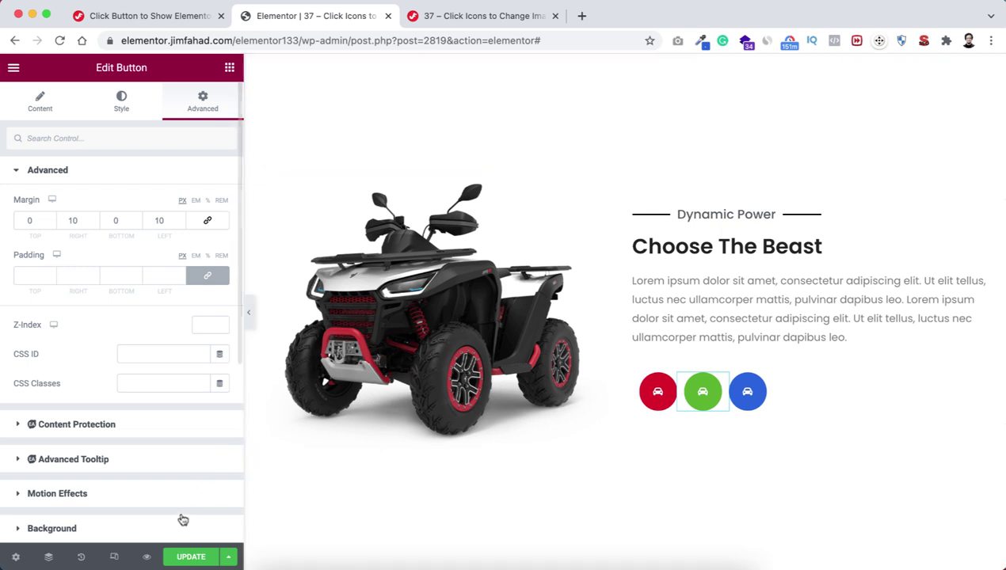
{"action": "left_click", "coordinate": [191, 557]}
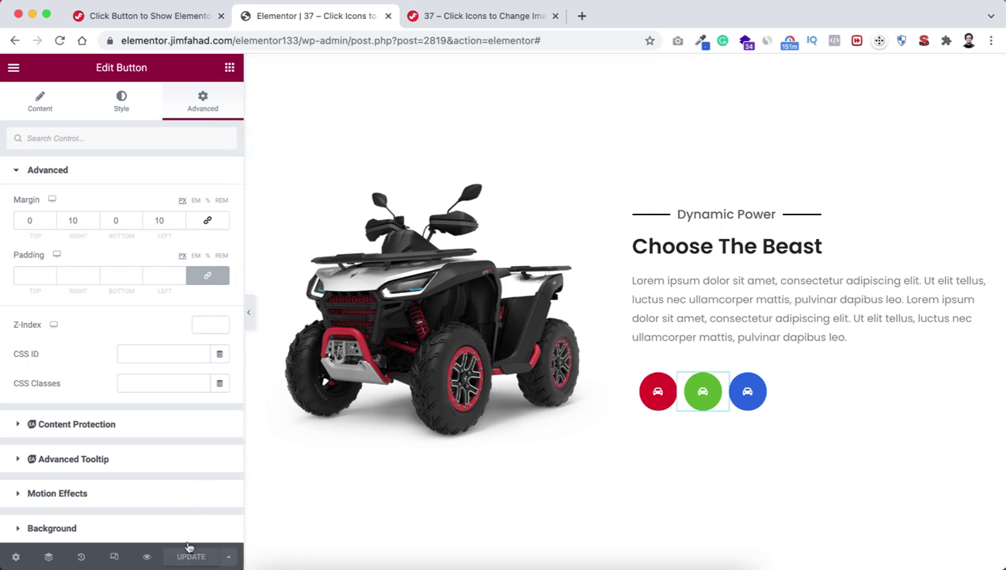
{"action": "left_click", "coordinate": [148, 557]}
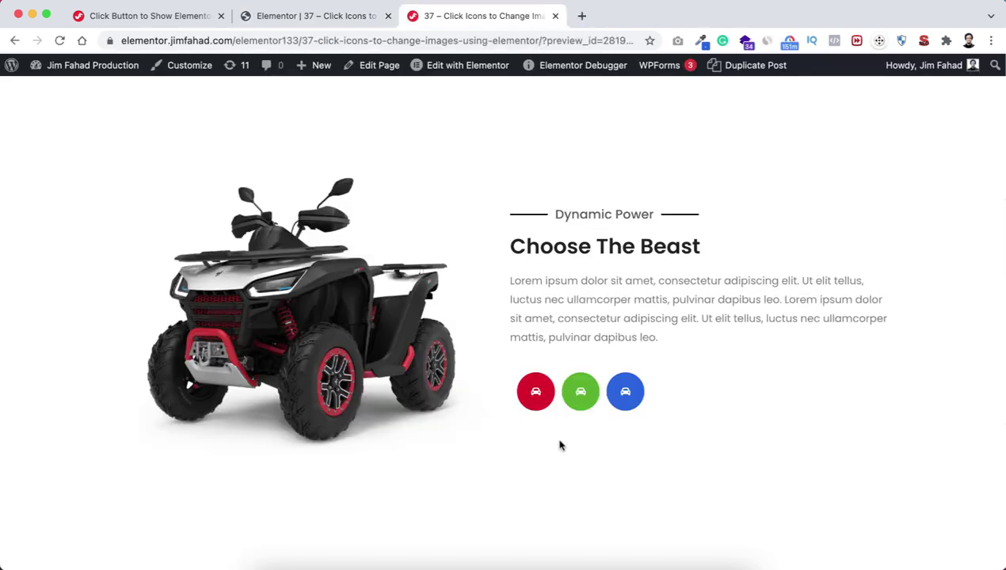
Test the image switching on the preview page with the green, blue and red car-icon buttons.
{"action": "left_click", "coordinate": [581, 404]}
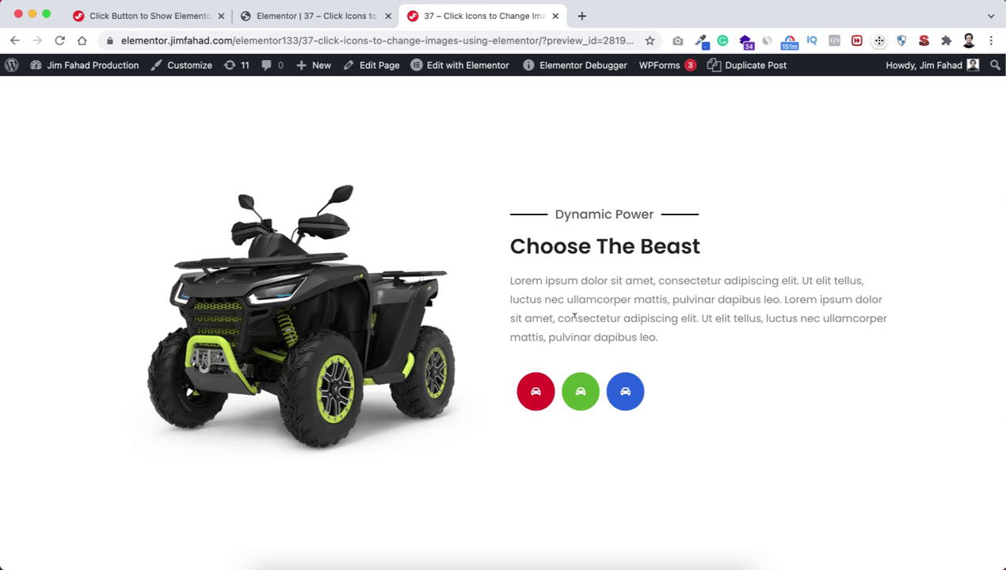
{"action": "left_click", "coordinate": [626, 391]}
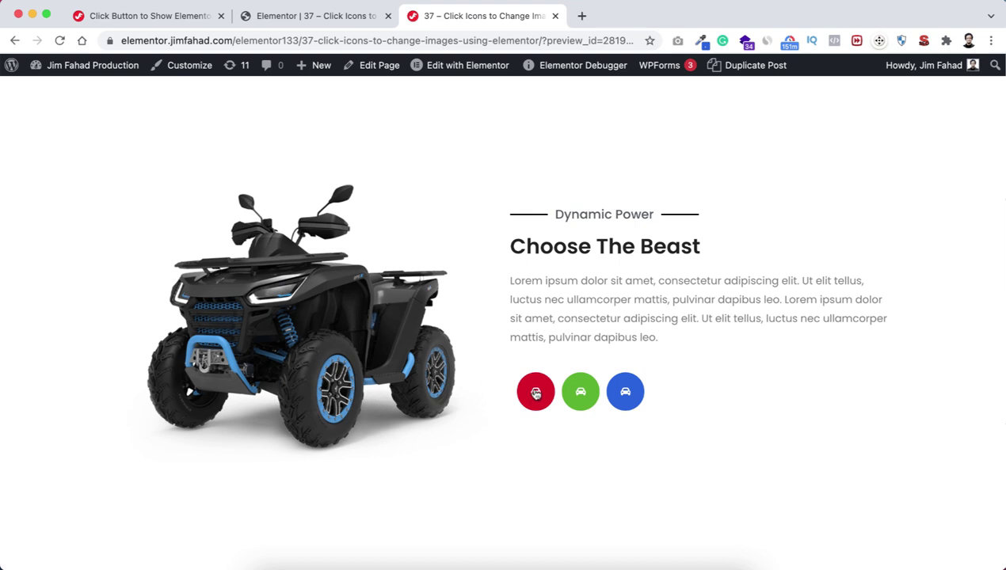
{"action": "left_click", "coordinate": [535, 392]}
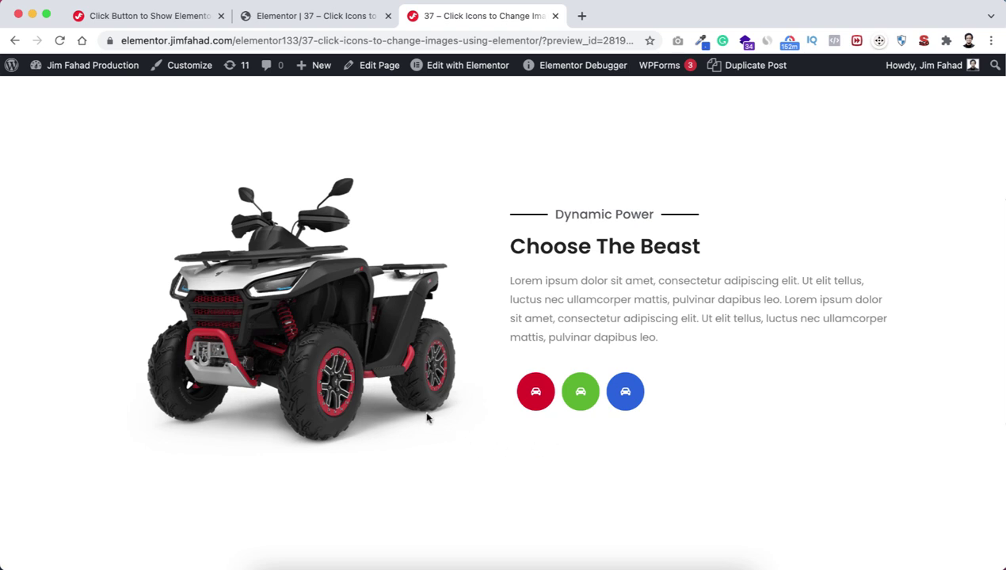
Back in the Elementor editor, set the car-icon buttons column's horizontal alignment to Center for the mobile layout.
{"action": "left_click", "coordinate": [318, 16]}
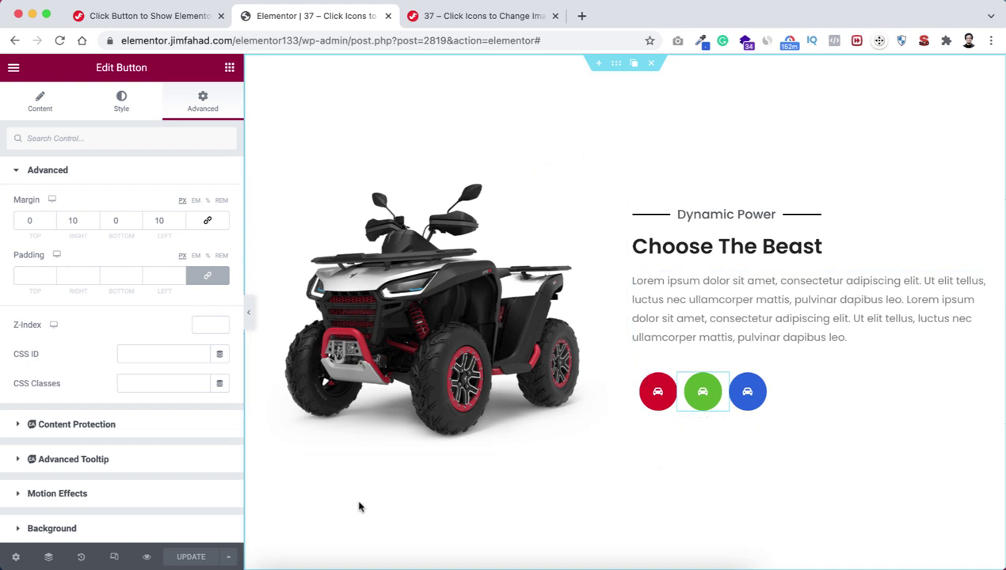
{"action": "left_click", "coordinate": [113, 557]}
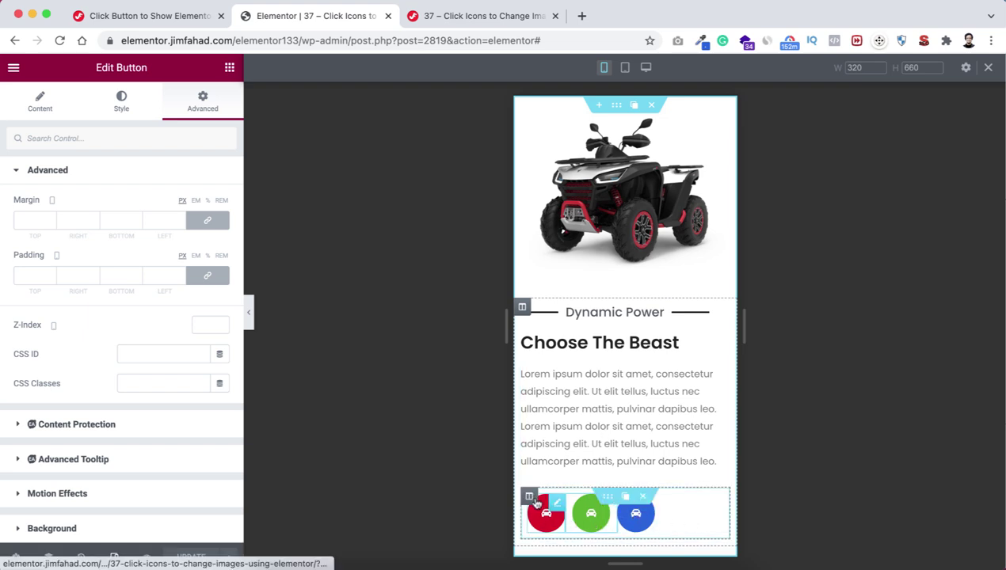
{"action": "left_click", "coordinate": [530, 497]}
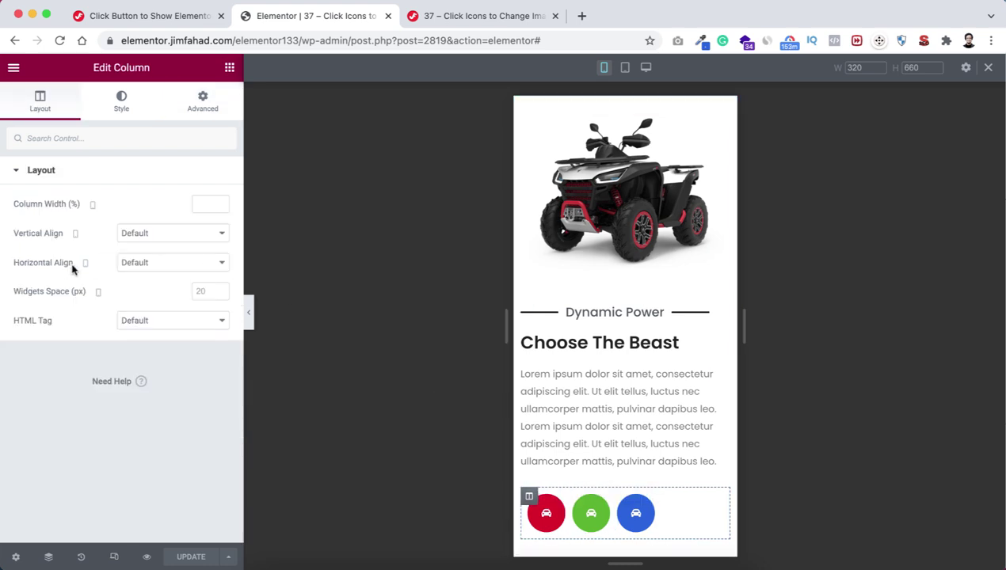
{"action": "left_click", "coordinate": [151, 264]}
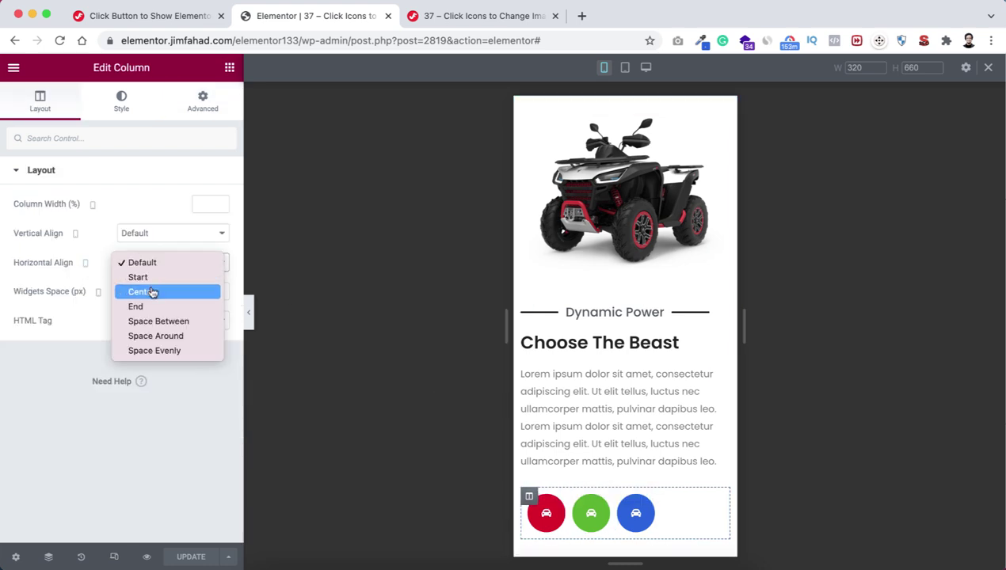
{"action": "left_click", "coordinate": [153, 292]}
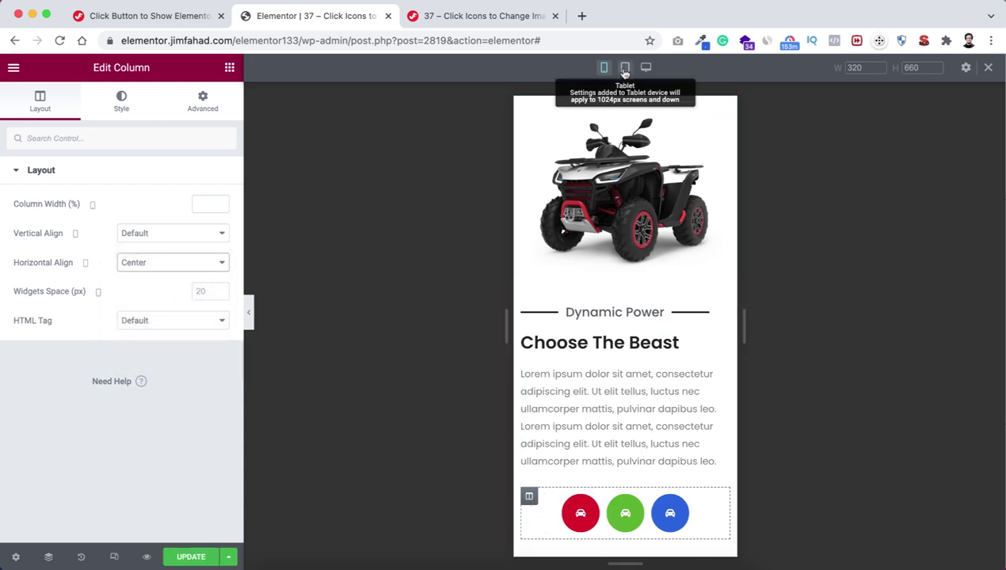
Check the section's tablet layout, exit responsive mode and update the page.
{"action": "left_click", "coordinate": [624, 68]}
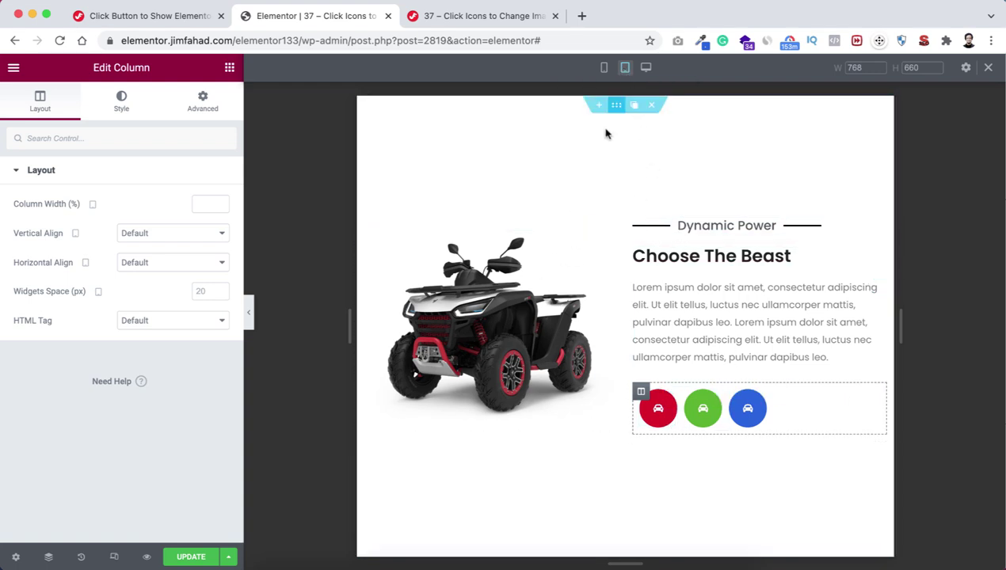
{"action": "left_click", "coordinate": [988, 67]}
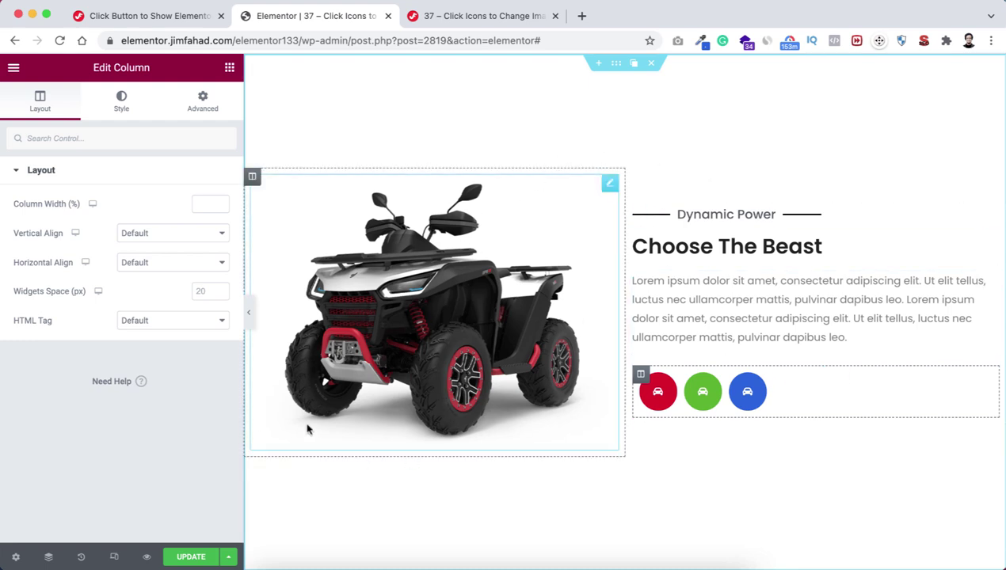
{"action": "left_click", "coordinate": [184, 560]}
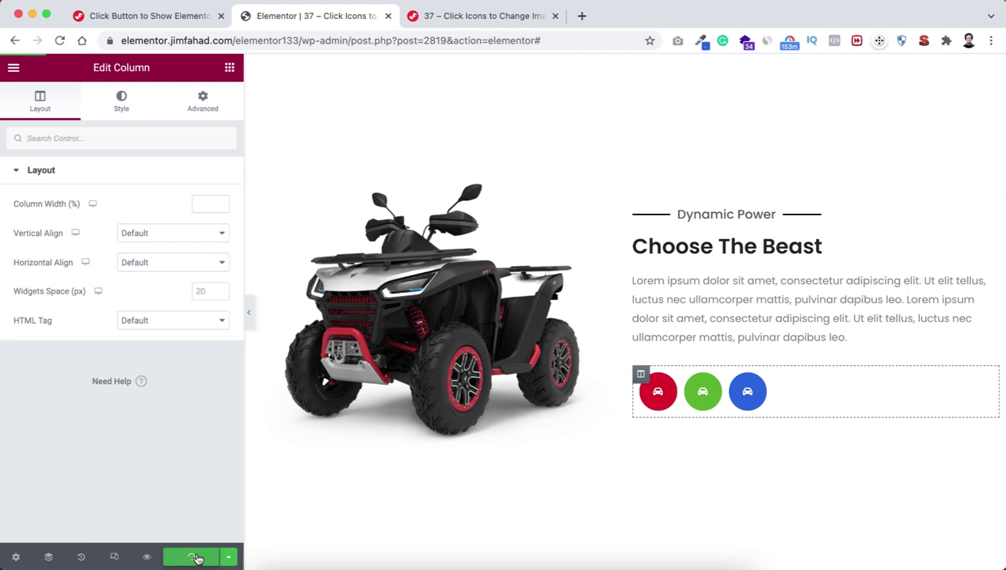